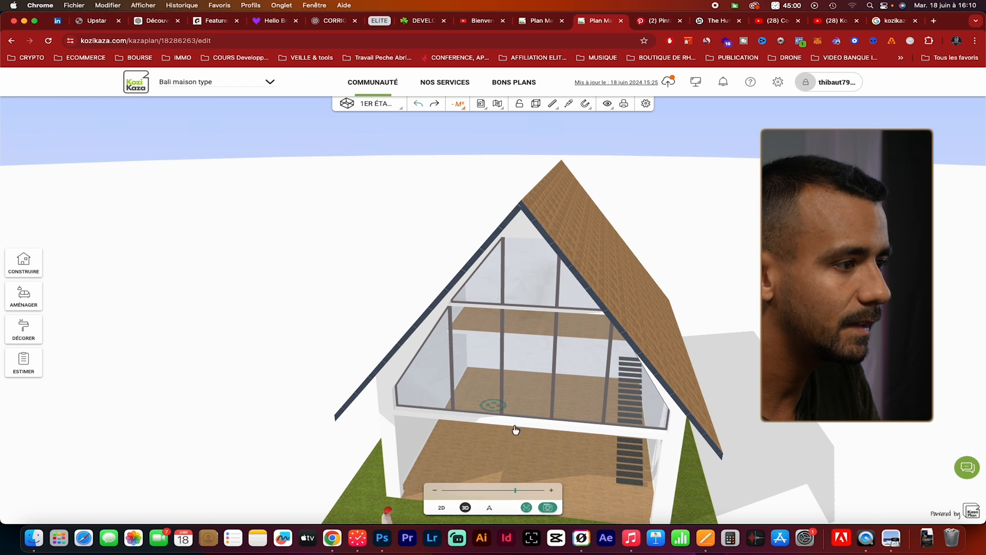
Inspect the glazed facade, the mezzanine interior and the first-floor plan in the 3D, walkthrough and 2D views
left_click_drag(493, 409, 630, 409)
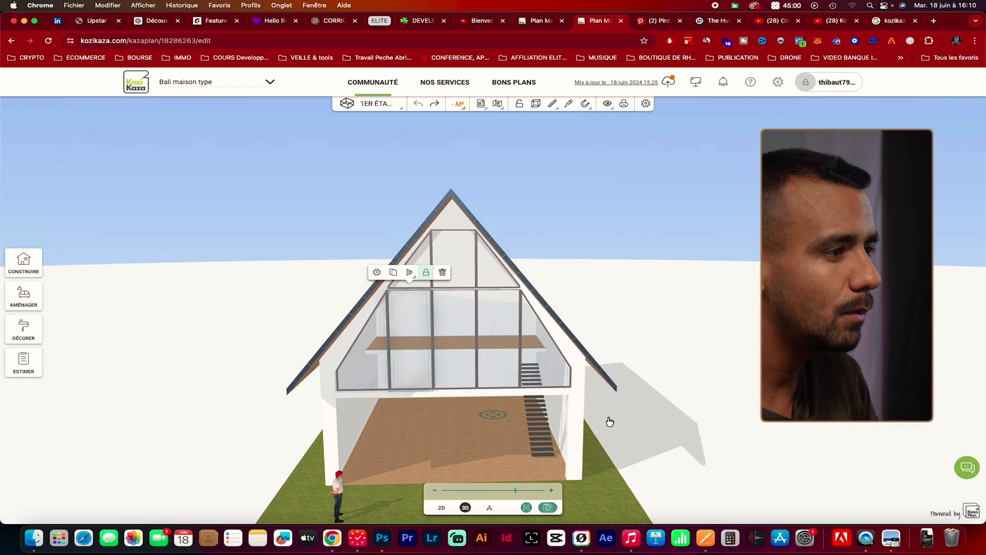
left_click(452, 359)
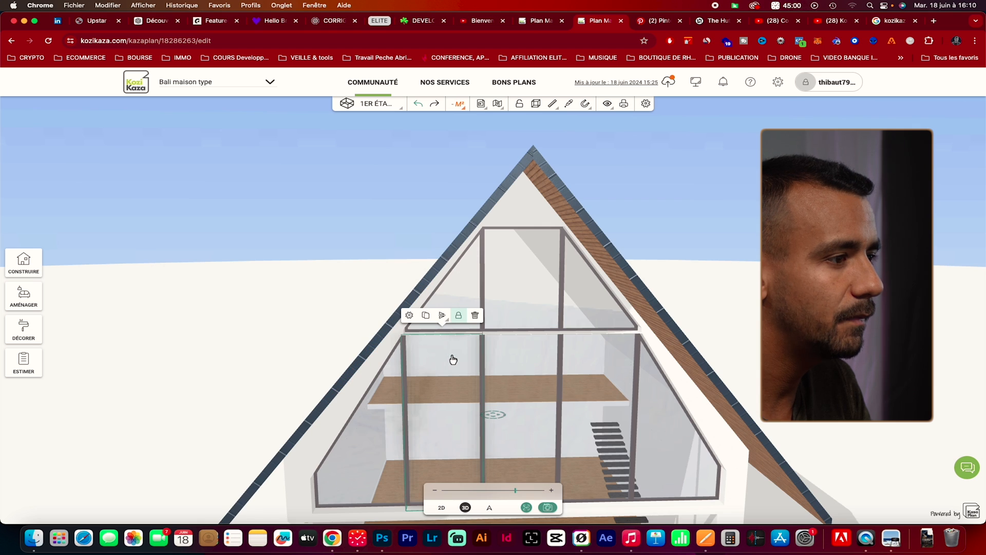
left_click(489, 507)
mouse_move(415, 284)
left_mouse_down()
mouse_move(414, 324)
mouse_move(417, 278)
left_mouse_up()
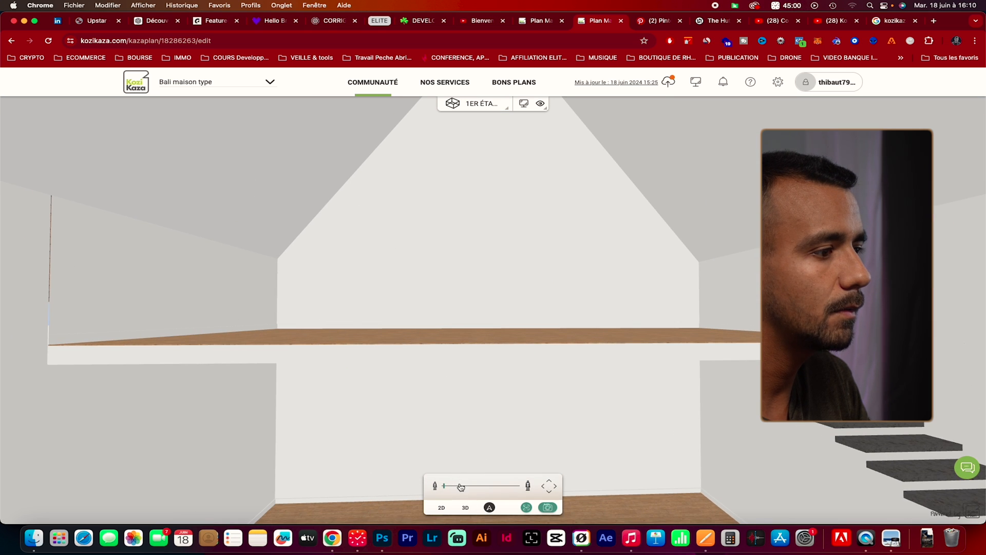
left_click_drag(461, 487, 468, 487)
left_click(551, 487)
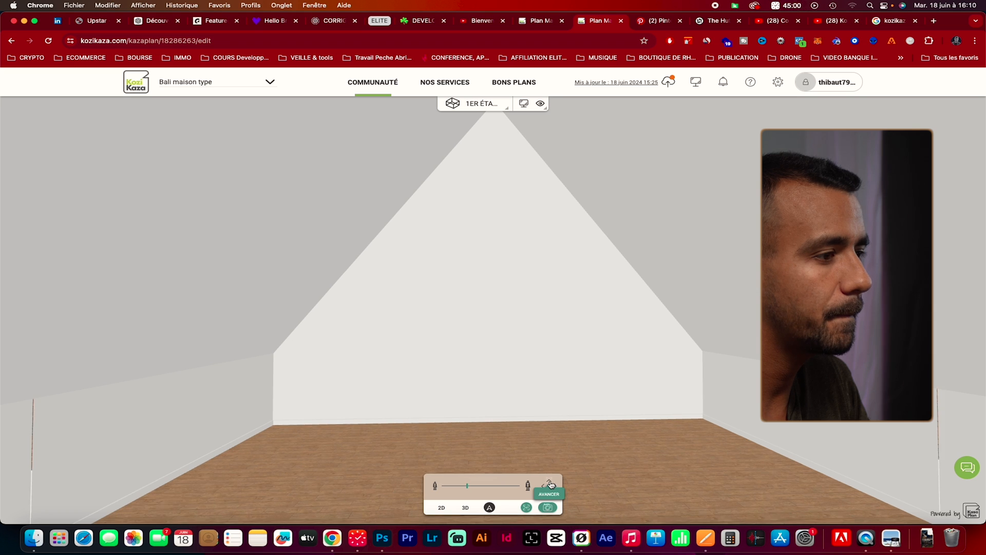
left_click(465, 507)
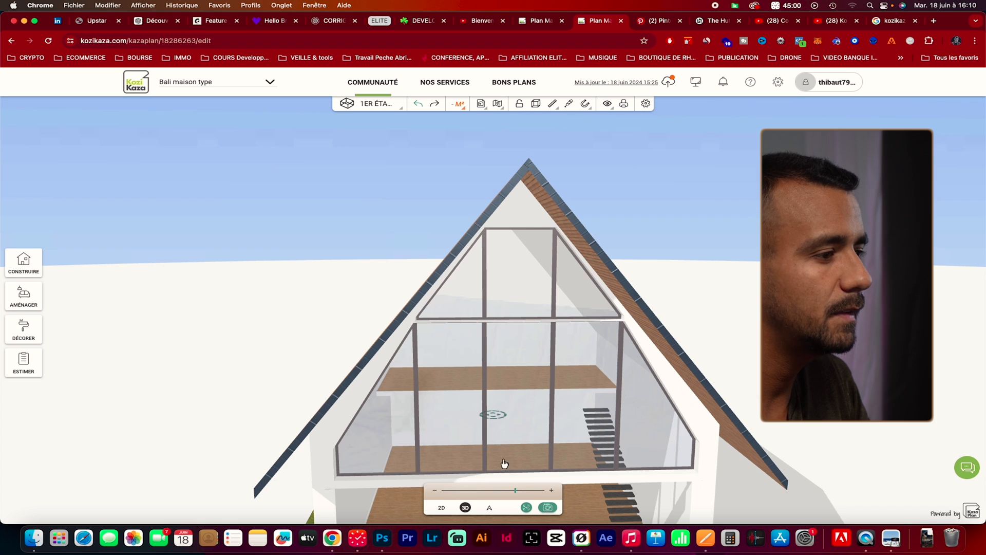
left_click(442, 509)
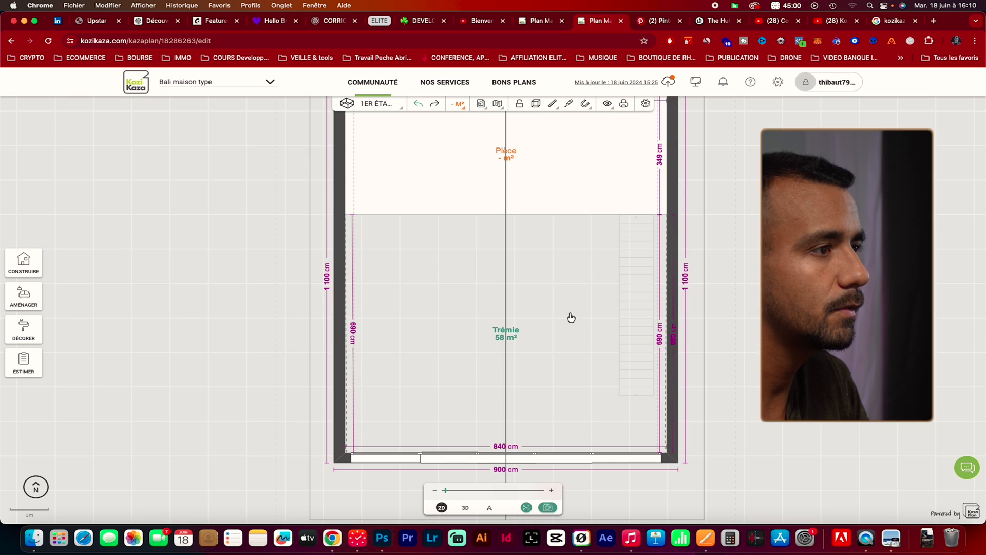
left_click_drag(576, 265, 558, 386)
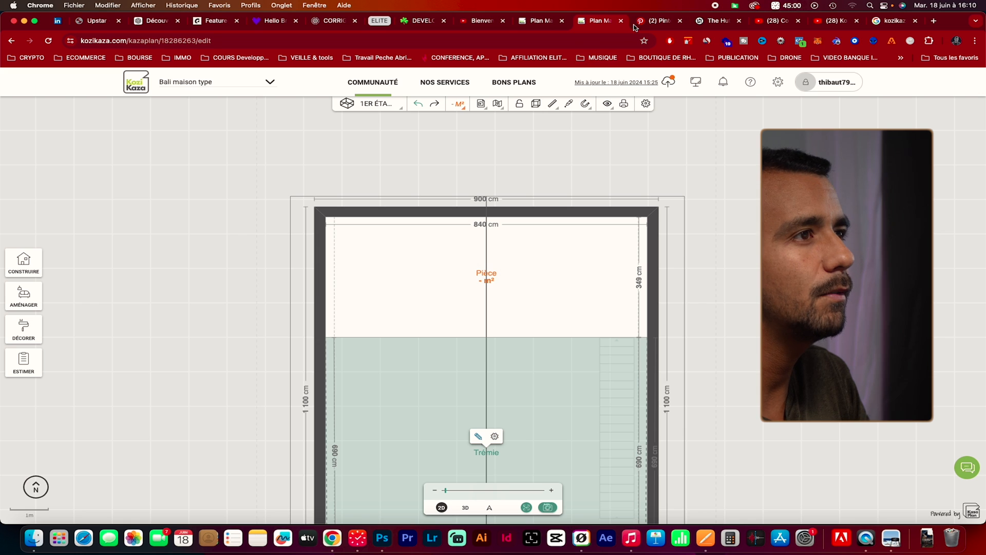
Switch to the Balitecture page and browse The Hut's photo gallery back to the exterior view of the gable wall with its window
left_click(697, 21)
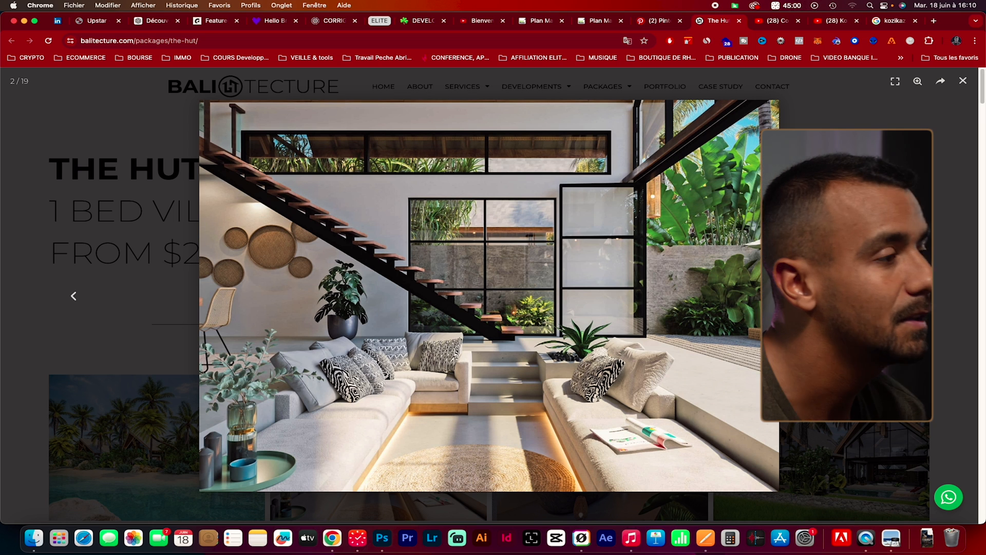
left_click(73, 297)
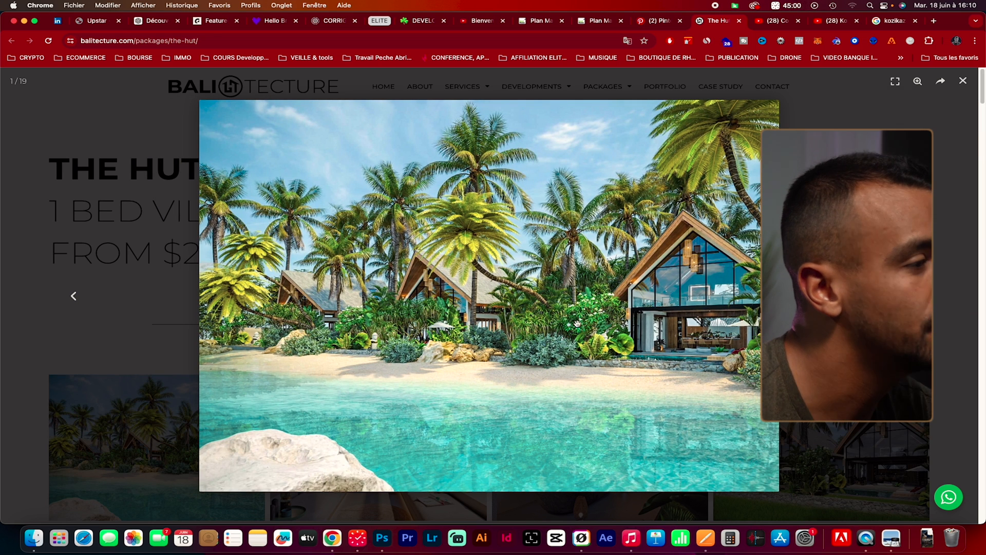
left_click(75, 298)
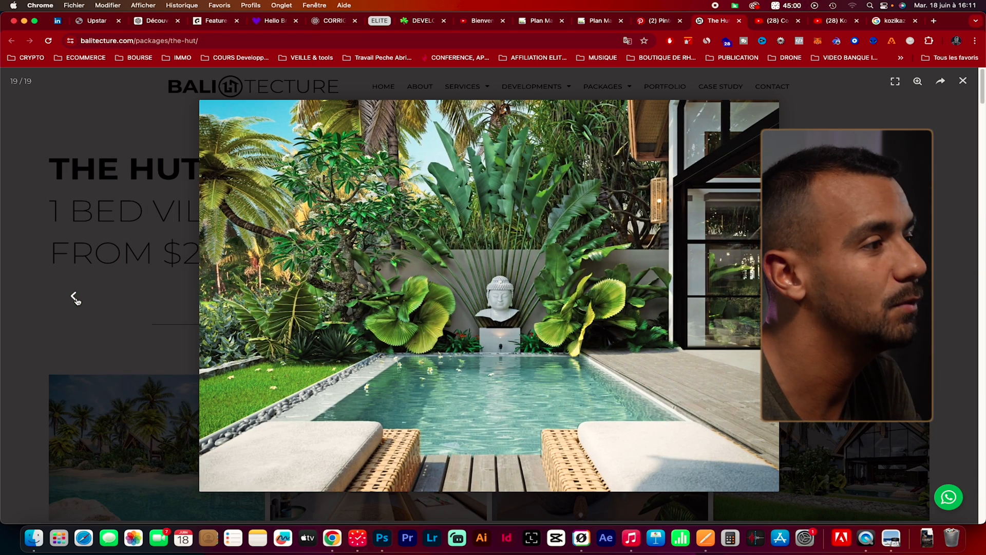
left_click(74, 297)
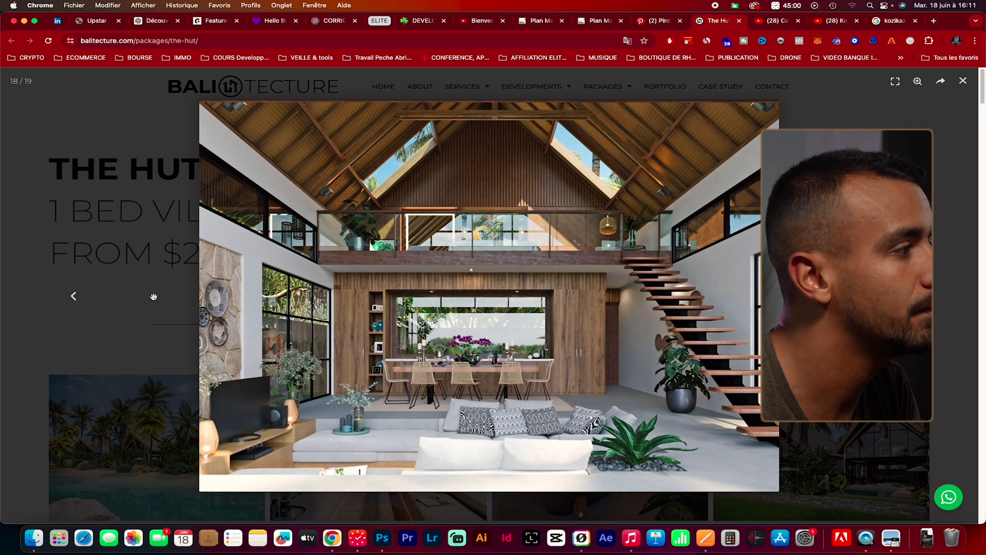
left_click(83, 298)
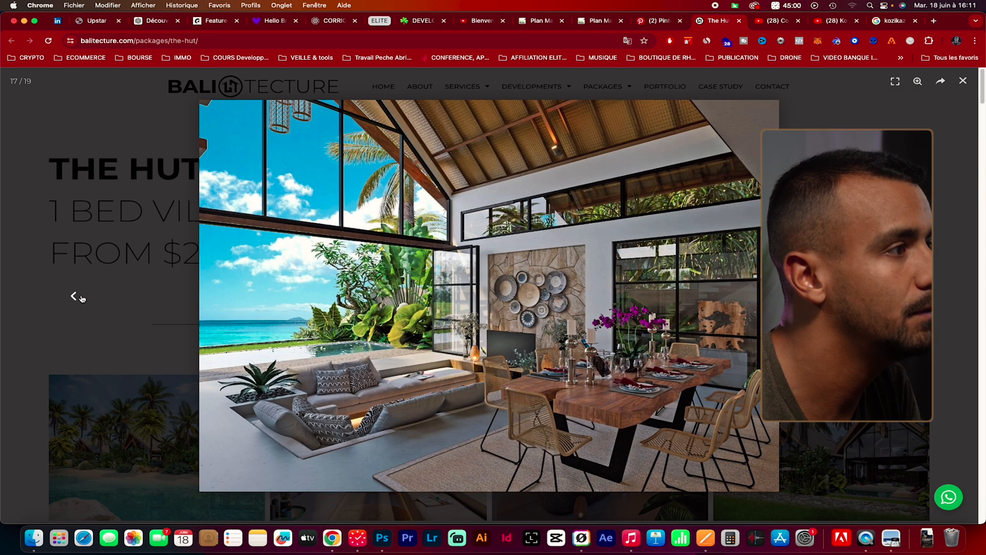
left_click(83, 298)
left_click(82, 298)
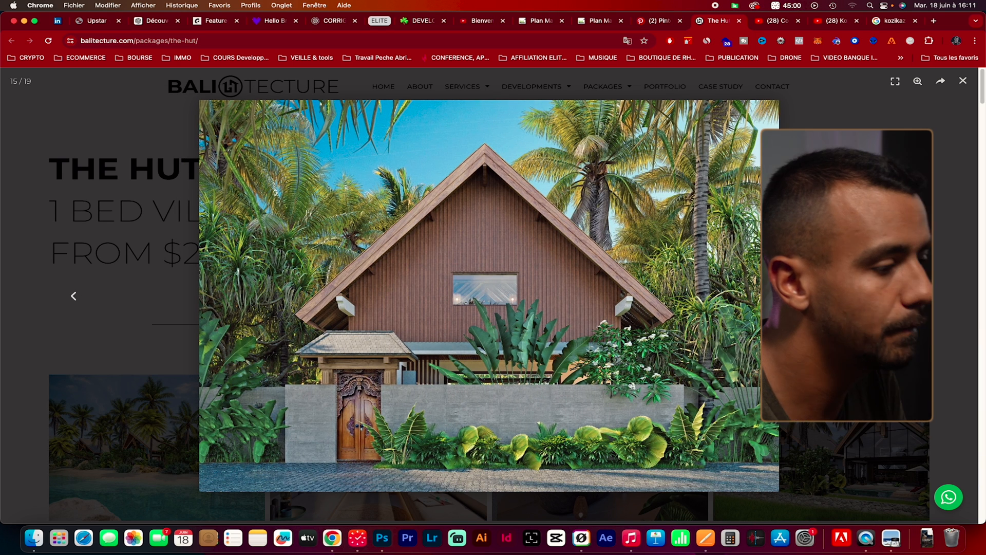
Return to the Kozikaza plan and place a sliding window near the middle of the first floor's rear wall, 200 cm wide
left_click(596, 23)
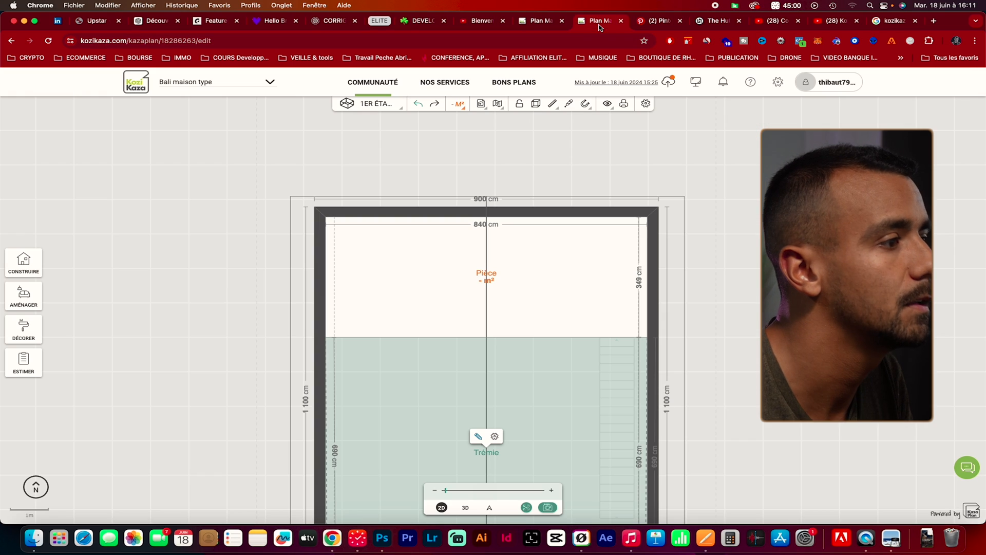
left_click(24, 263)
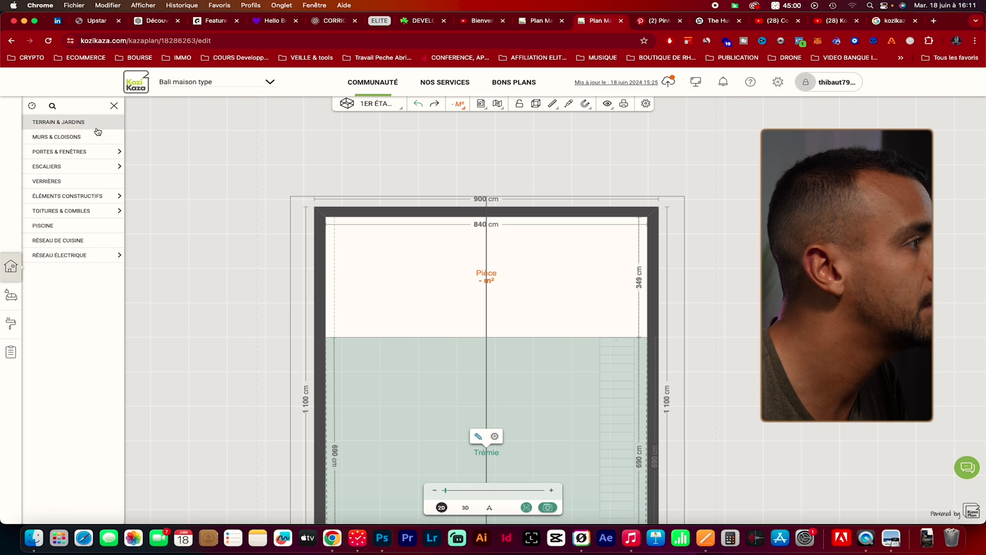
left_click(98, 153)
left_click(83, 197)
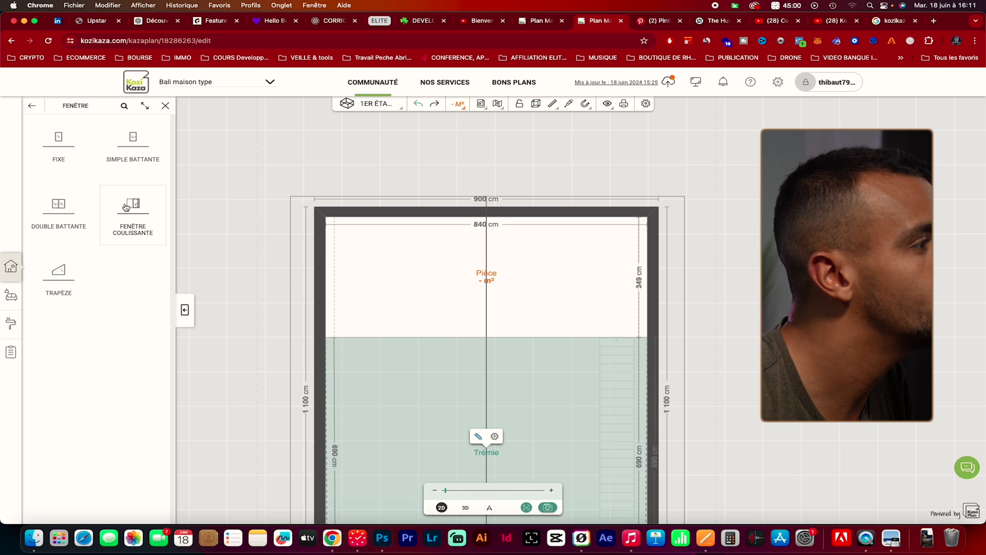
left_click_drag(126, 207, 487, 219)
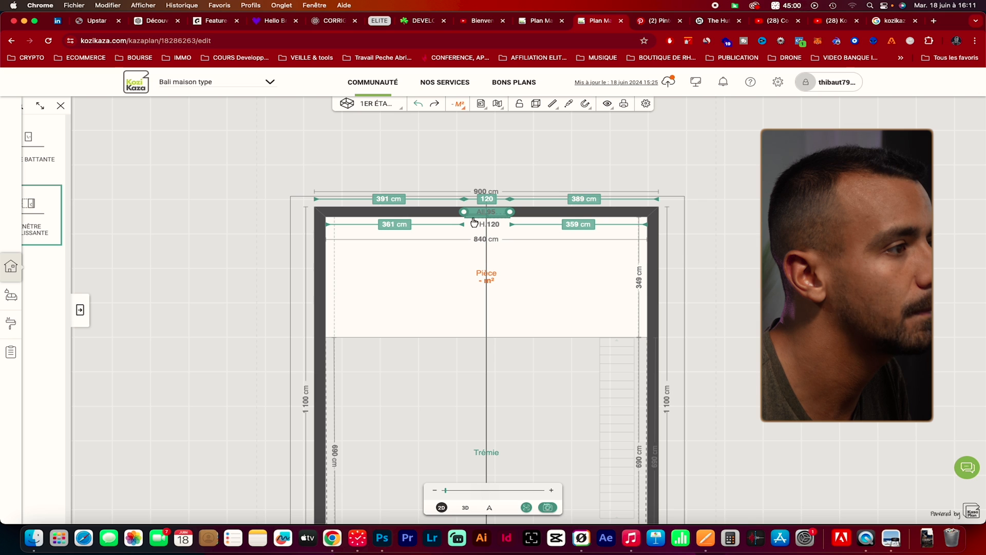
left_click(483, 204)
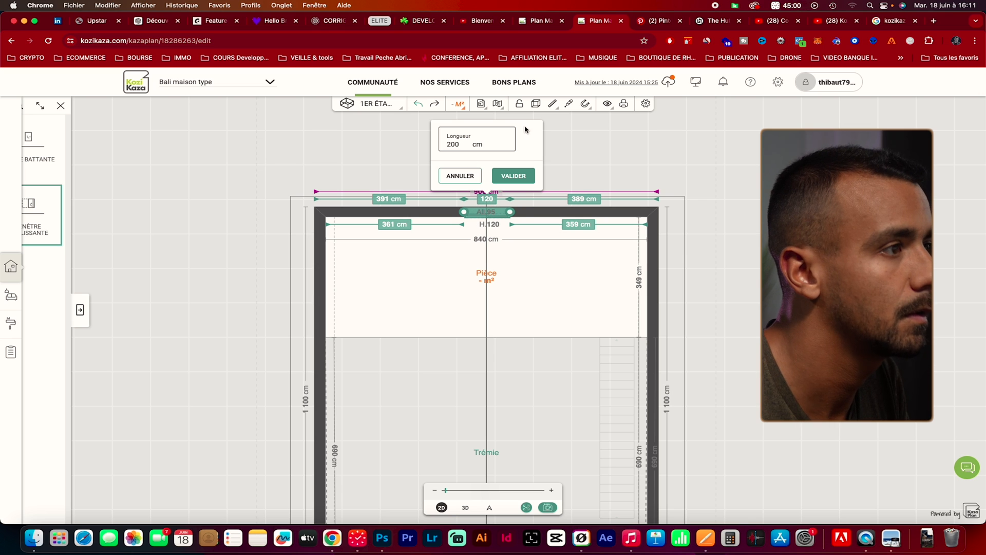
left_click(513, 176)
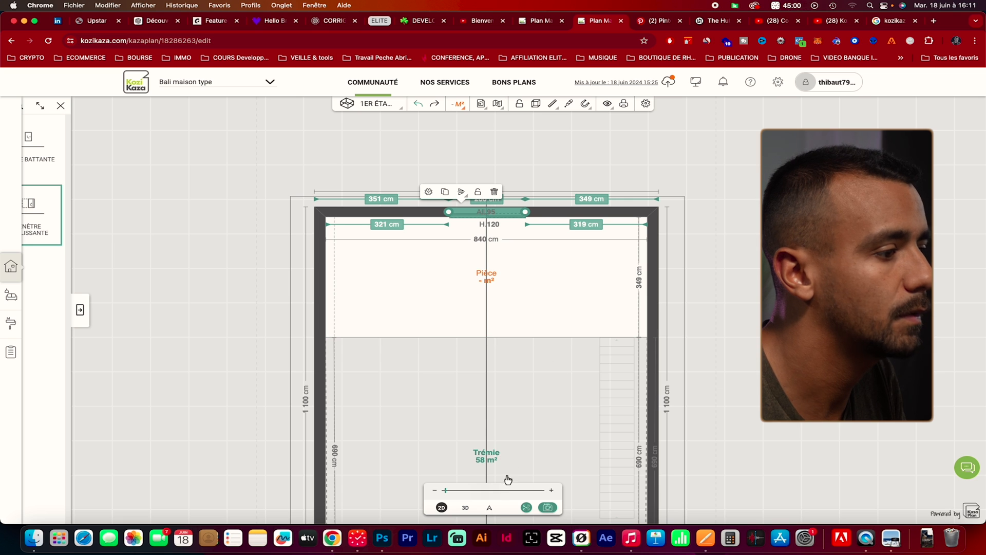
Examine the sliding window from inside the room and compare it with the Balitecture and Pinterest reference photos of The Hut
left_click(489, 507)
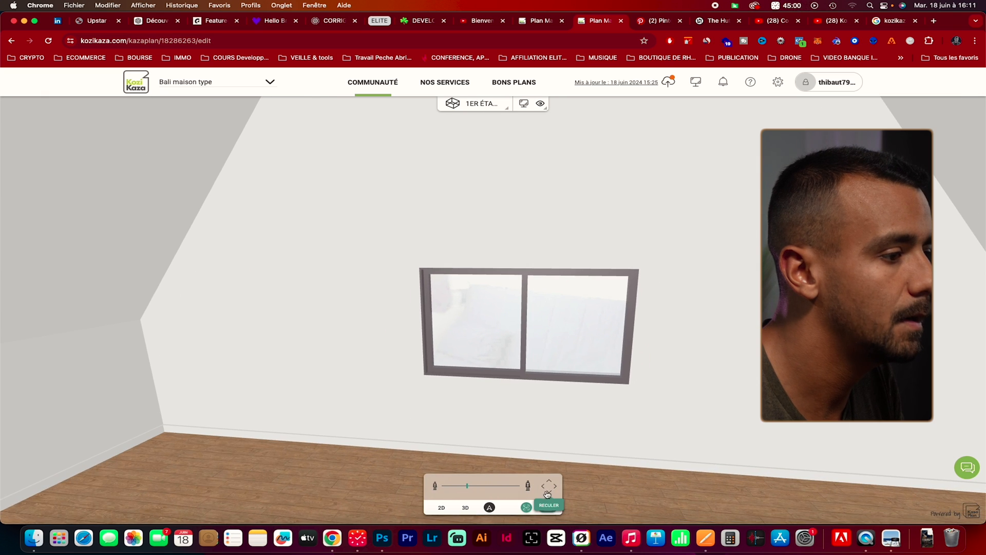
left_click(547, 494)
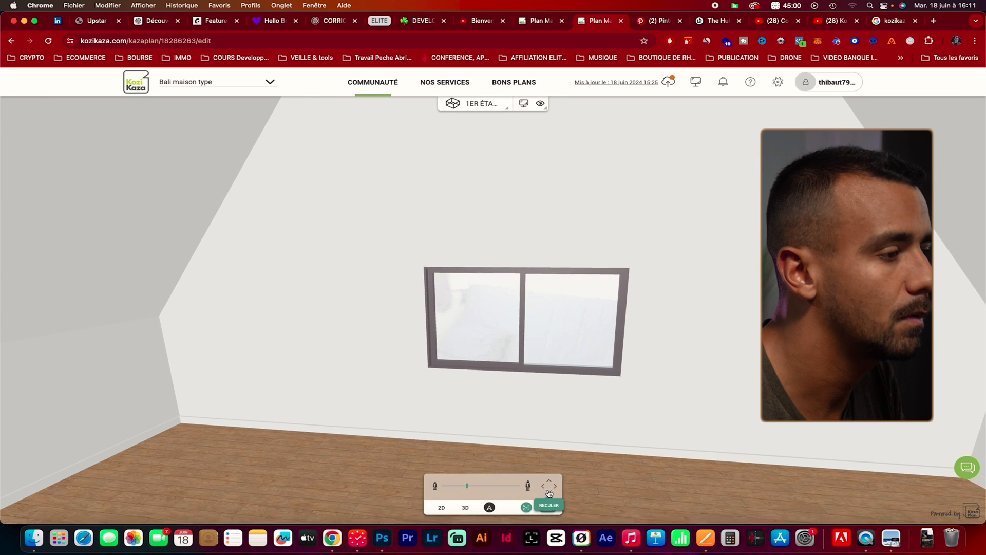
left_click_drag(594, 438, 603, 433)
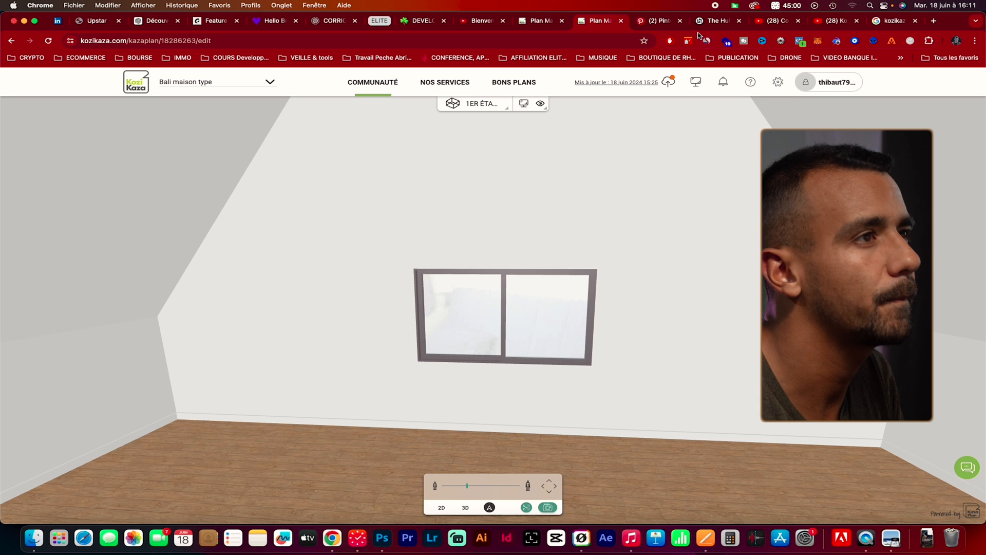
left_click(670, 22)
left_click(714, 21)
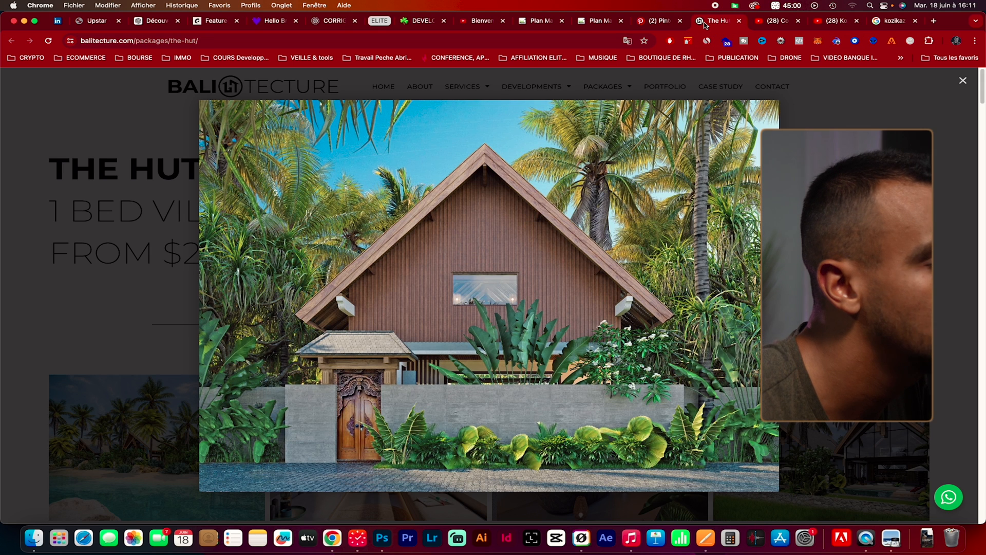
left_click(659, 22)
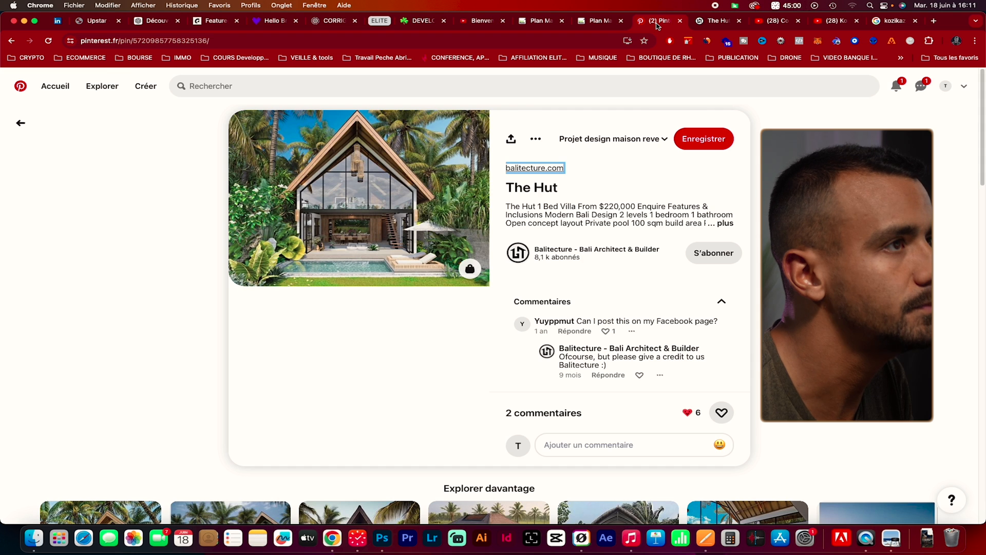
Go back to the Kozikaza 2D plan and delete the sliding window from the rear wall
left_click(592, 23)
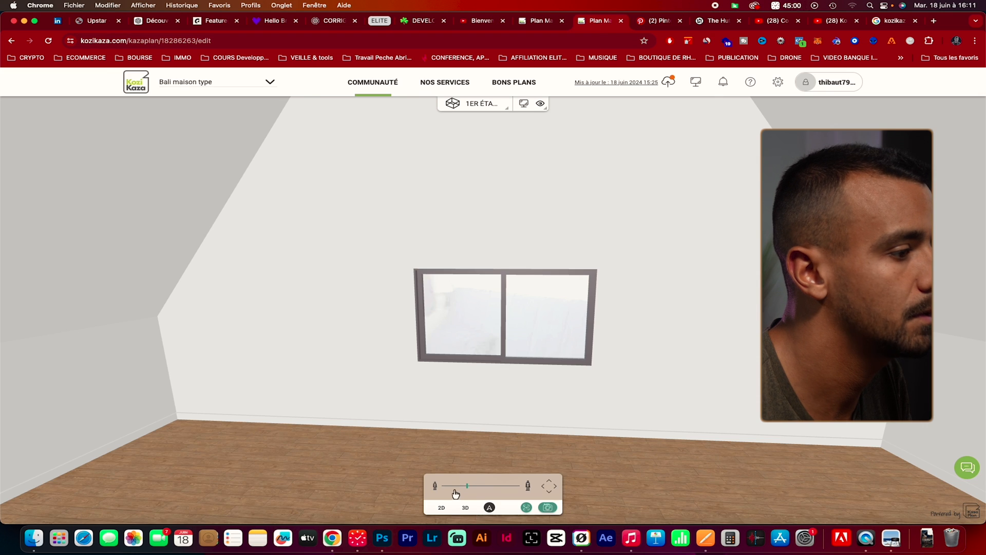
left_click(441, 508)
left_click(516, 177)
left_click(494, 156)
Place a fixed window near the middle of the first floor's rear wall
left_click(24, 262)
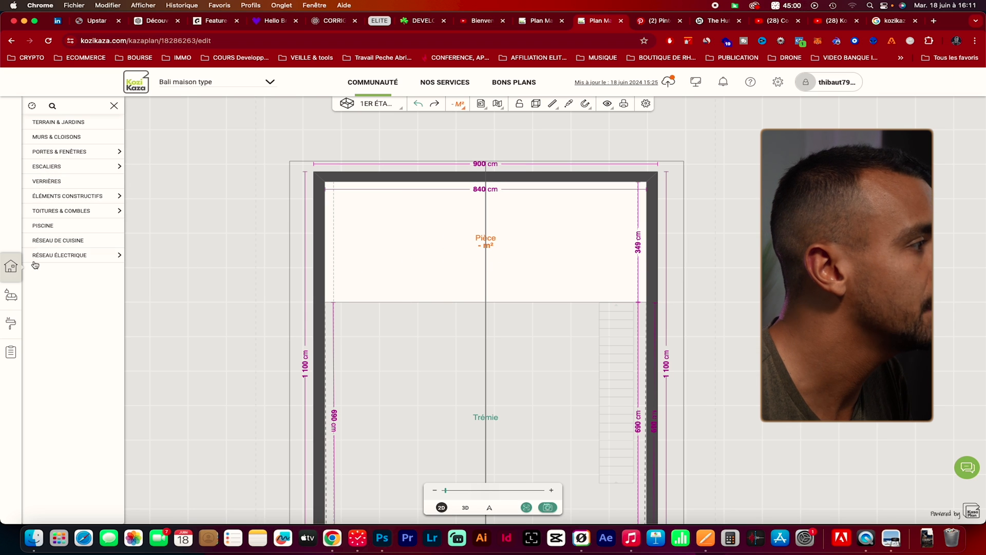
left_click(10, 266)
left_click(33, 271)
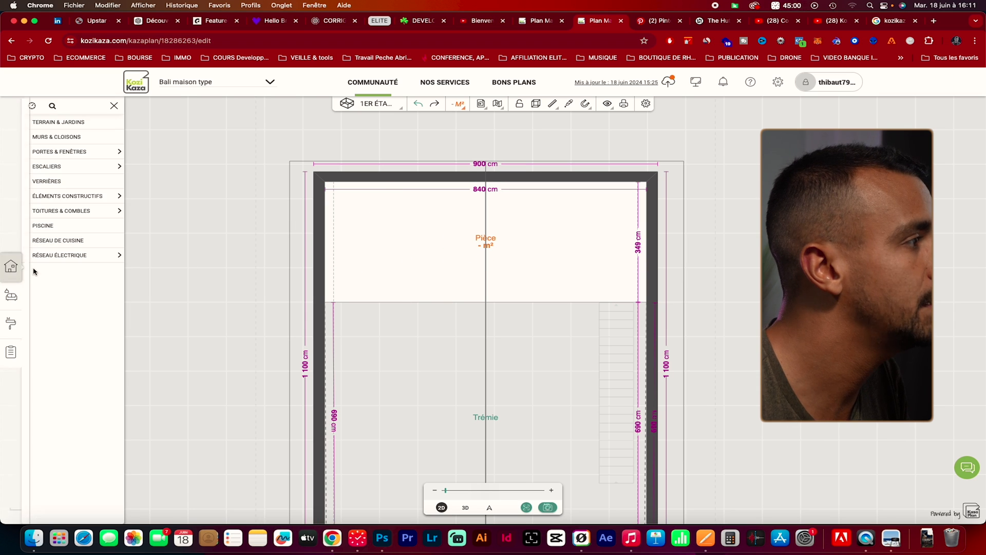
left_click(109, 154)
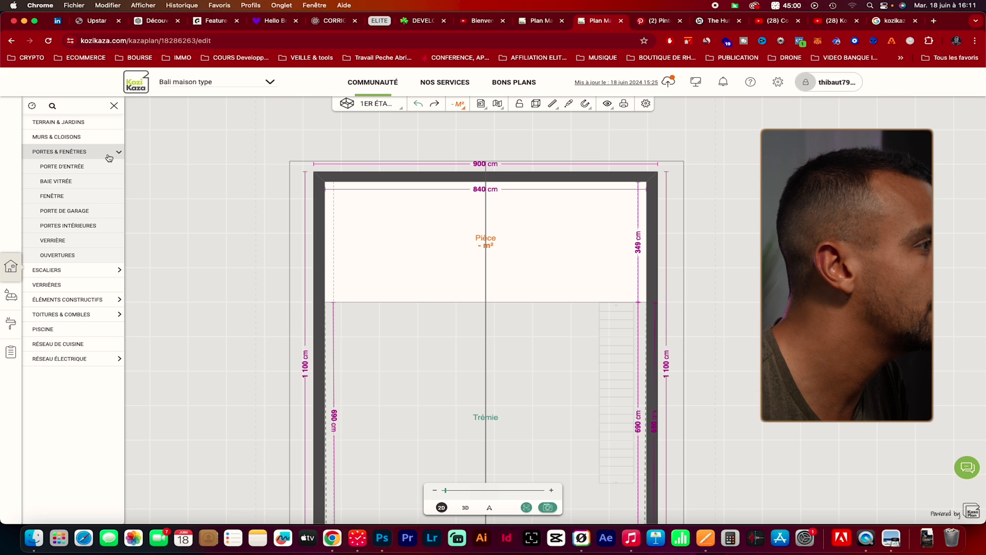
left_click(103, 197)
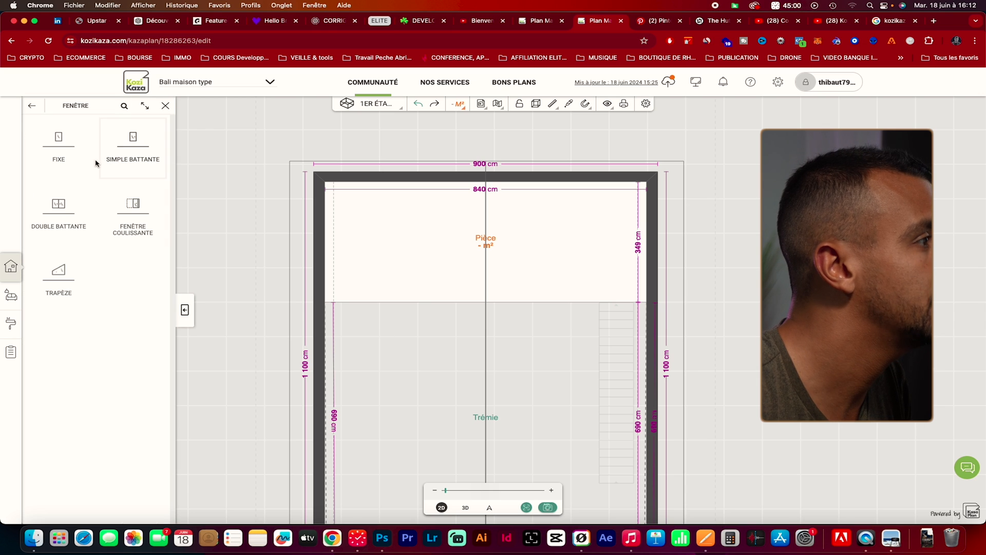
left_click(58, 144)
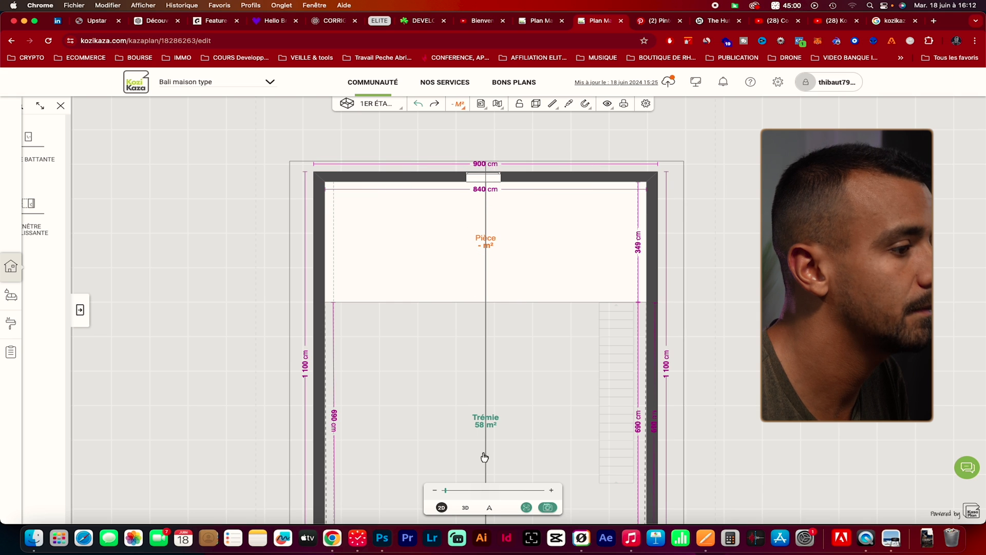
Check the fixed window from inside, and set its height and width to 200 cm each in the 2D plan
left_click(489, 507)
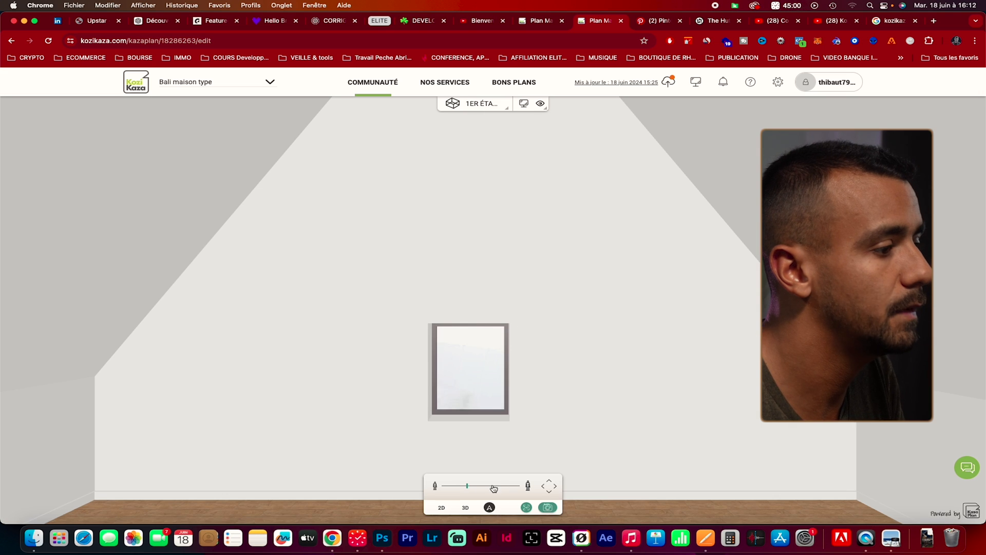
left_click(466, 508)
left_click(441, 508)
left_click(487, 177)
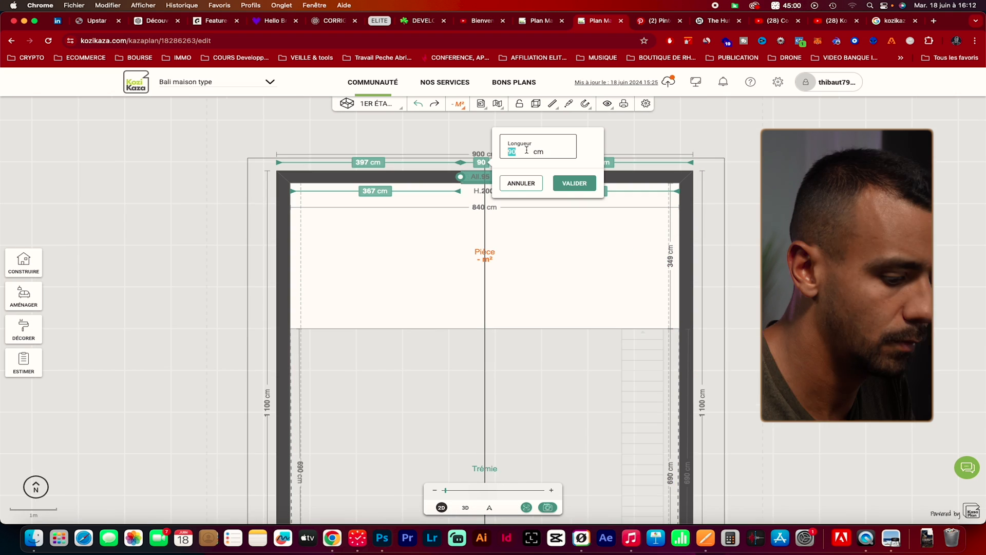
type("89200")
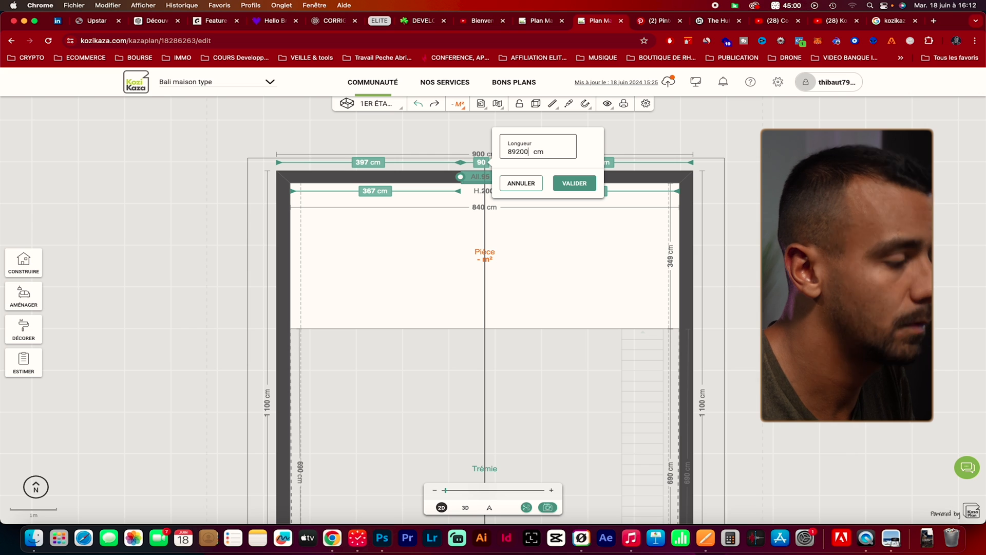
key("BackSpace")
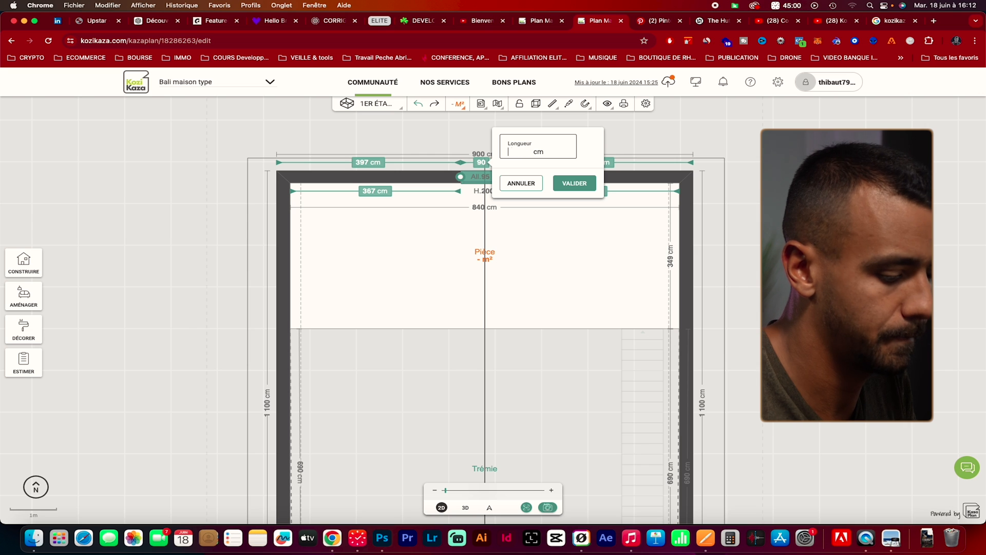
type("200")
key("Return")
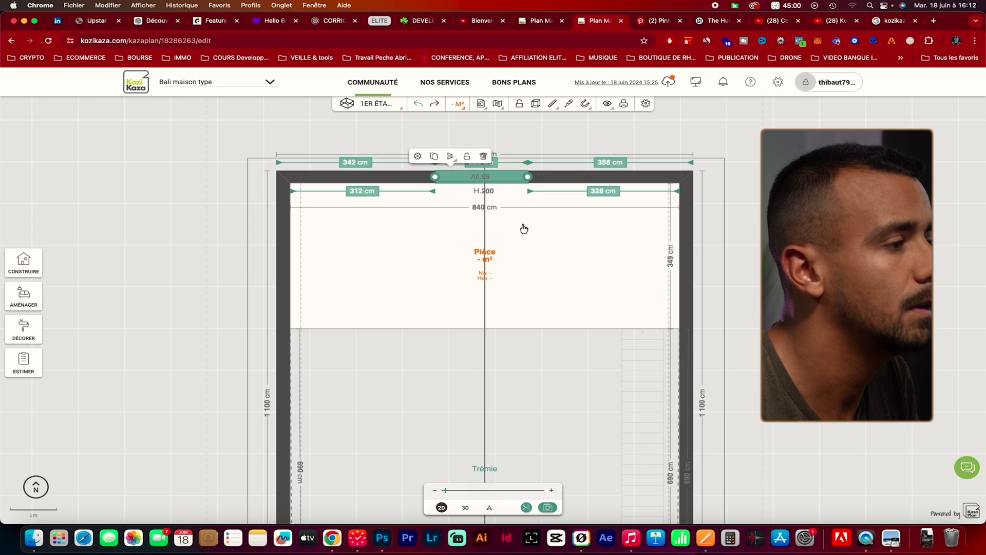
Check the fixed window from inside the room and set its height to 80 cm in the 2D plan
left_click(532, 291)
left_click(492, 506)
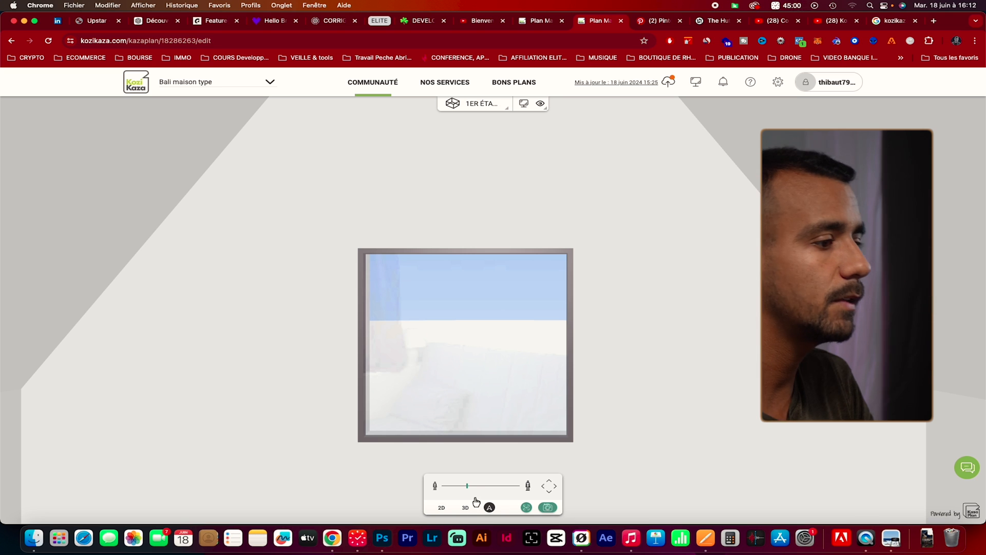
left_click(441, 508)
left_click(481, 172)
left_click(418, 152)
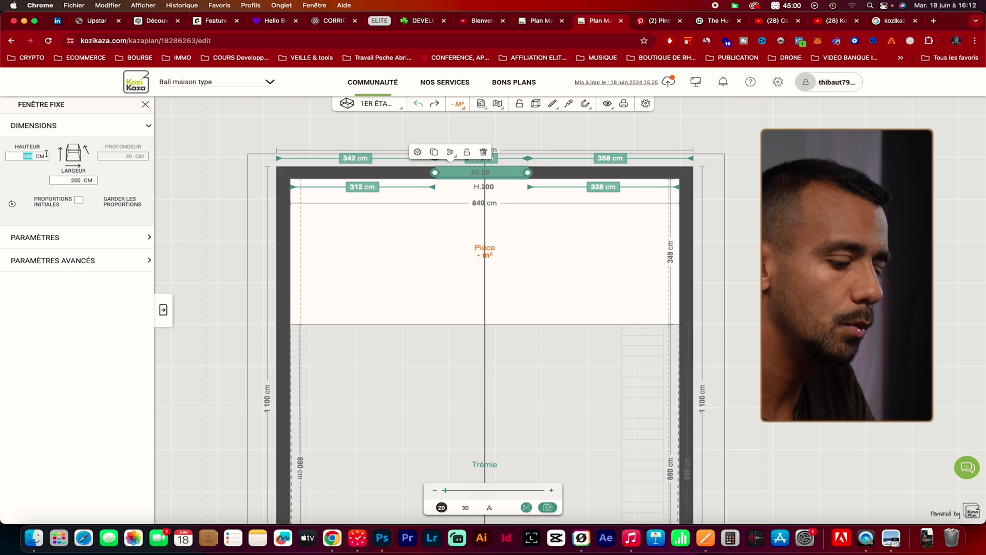
type("80")
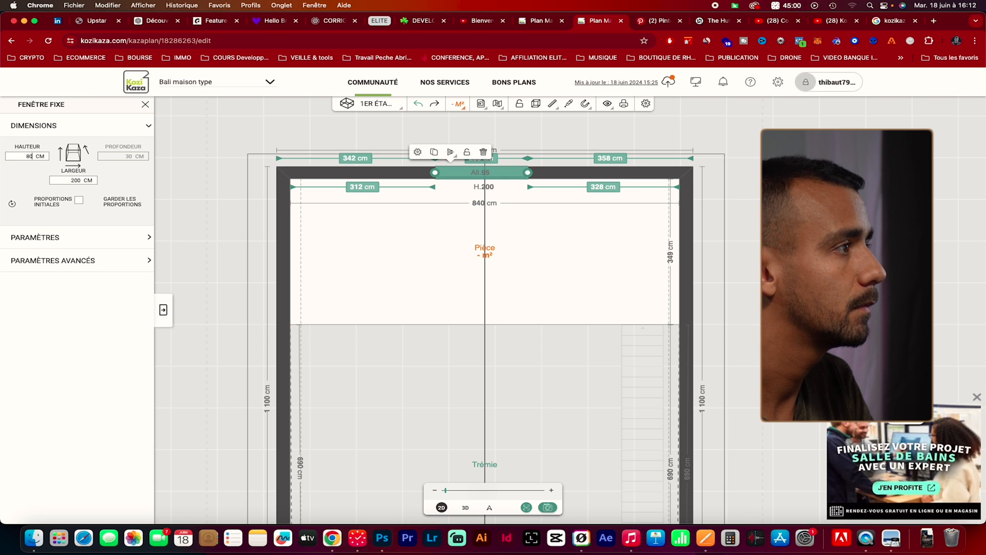
left_click(432, 235)
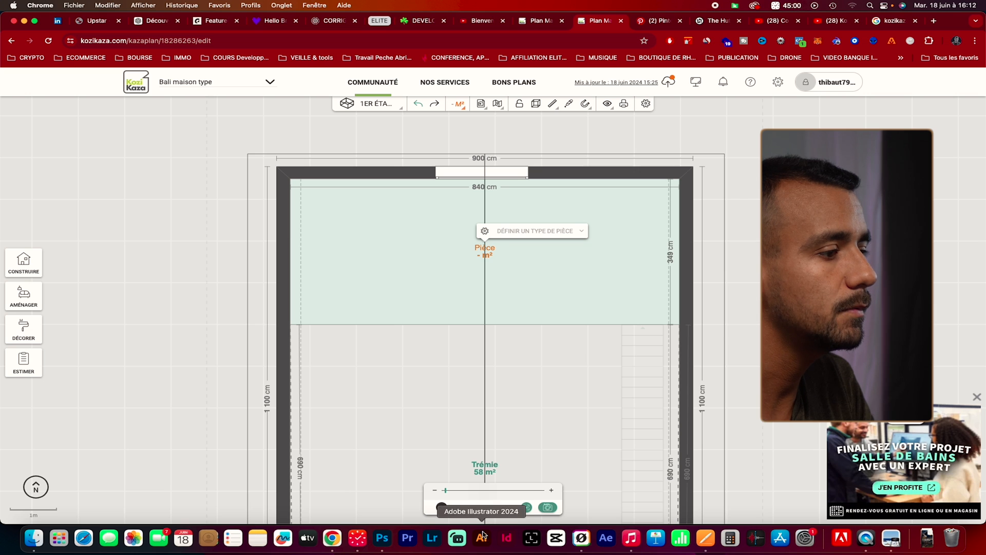
Inspect the lowered fixed window in 3D and from inside the room, and open The Hut reference page for comparison
left_click(466, 507)
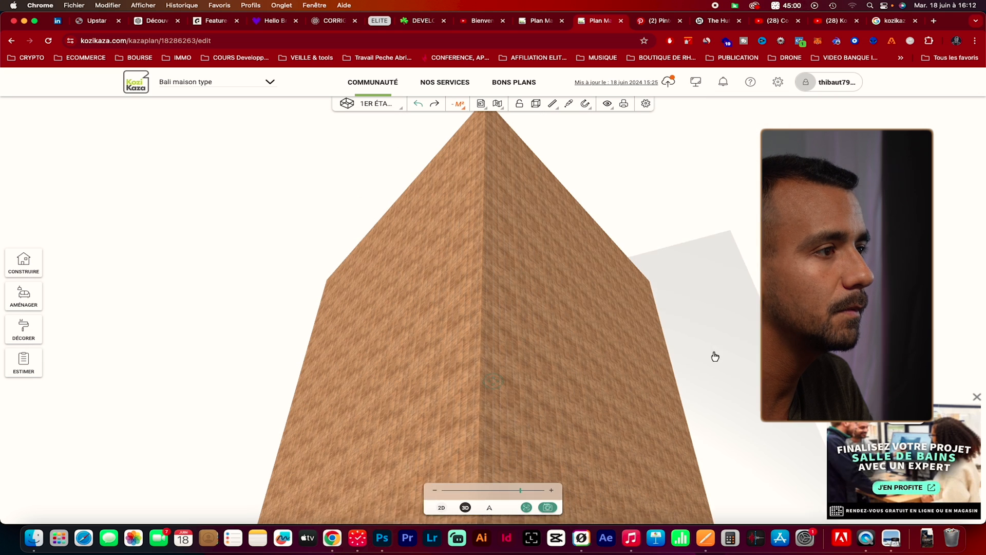
left_click(975, 398)
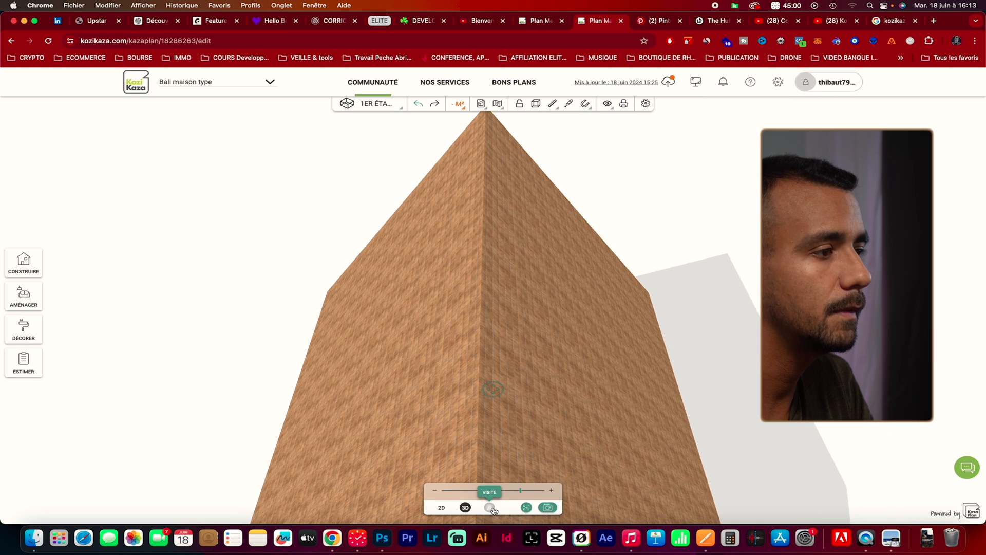
left_click(489, 508)
left_click_drag(594, 447, 556, 458)
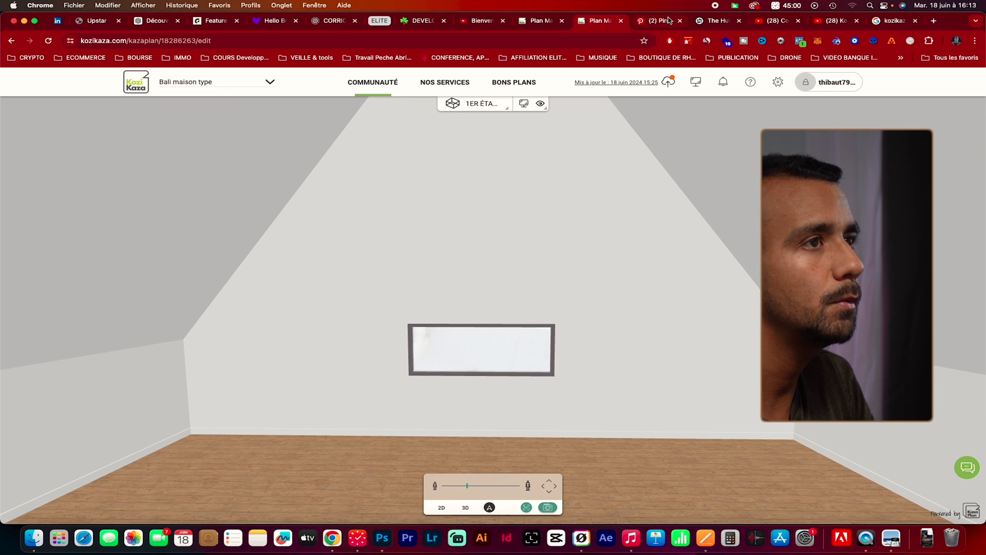
left_click(703, 21)
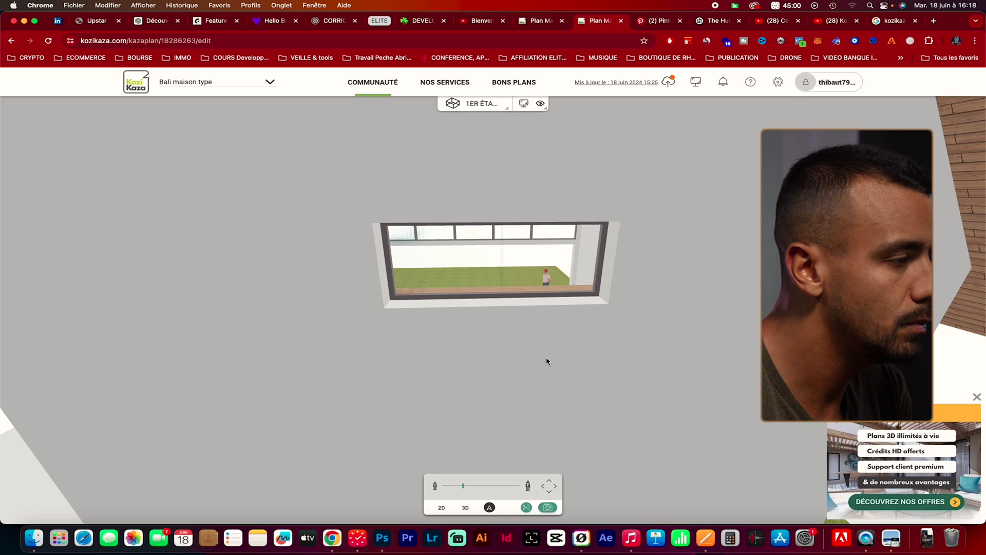
Examine the rear gable window from outside and compare it with the Balitecture and Pinterest photos of The Hut
scroll(546, 360, "down", 1)
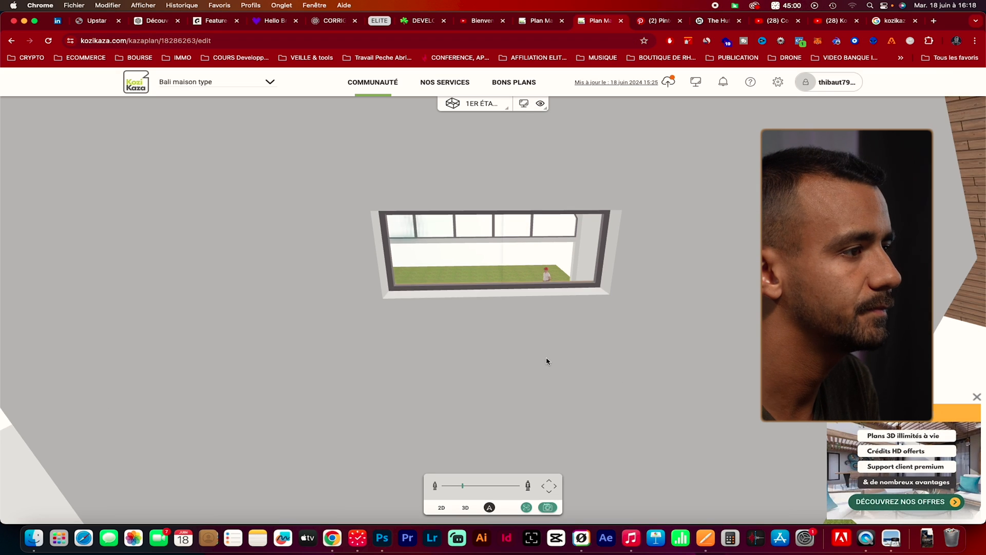
left_click(551, 491)
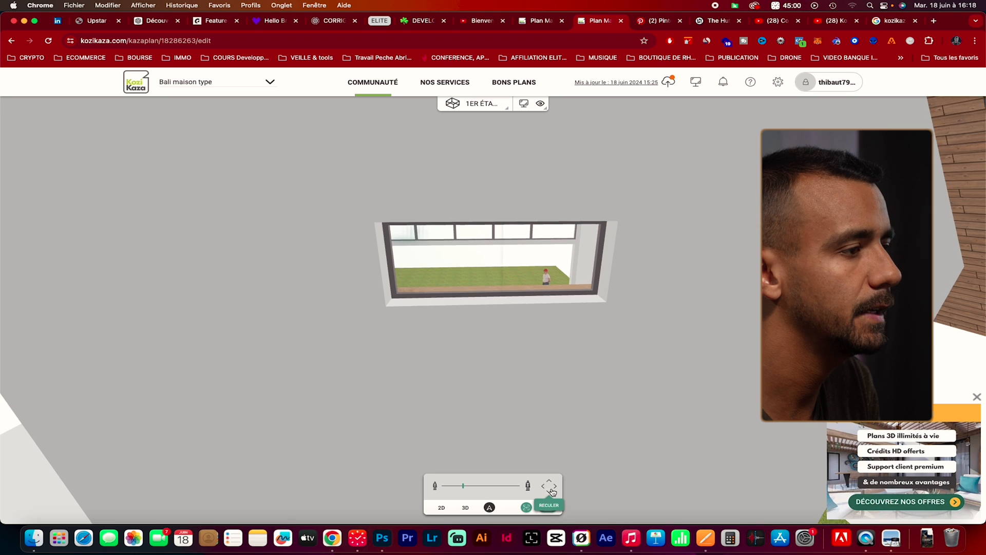
left_click(552, 492)
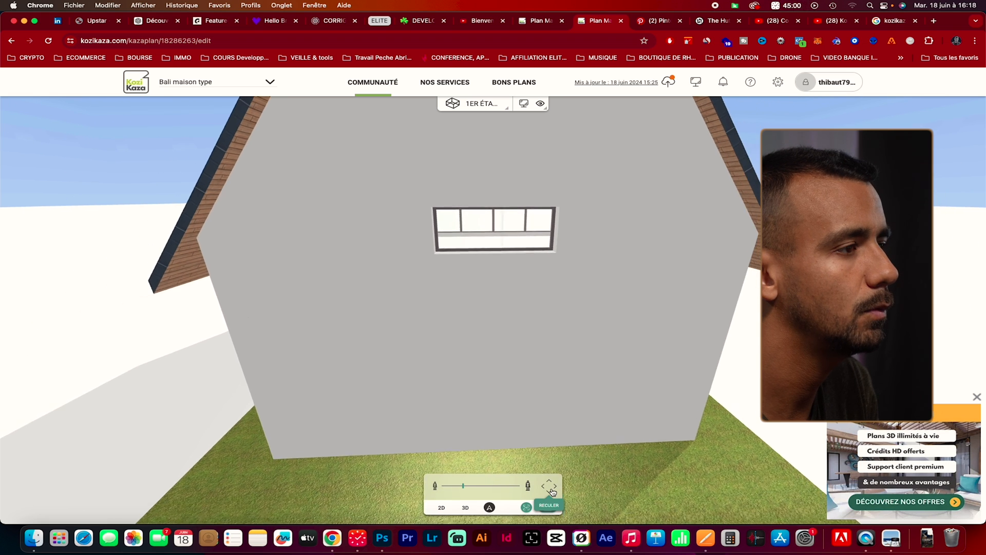
left_click_drag(601, 445, 609, 392)
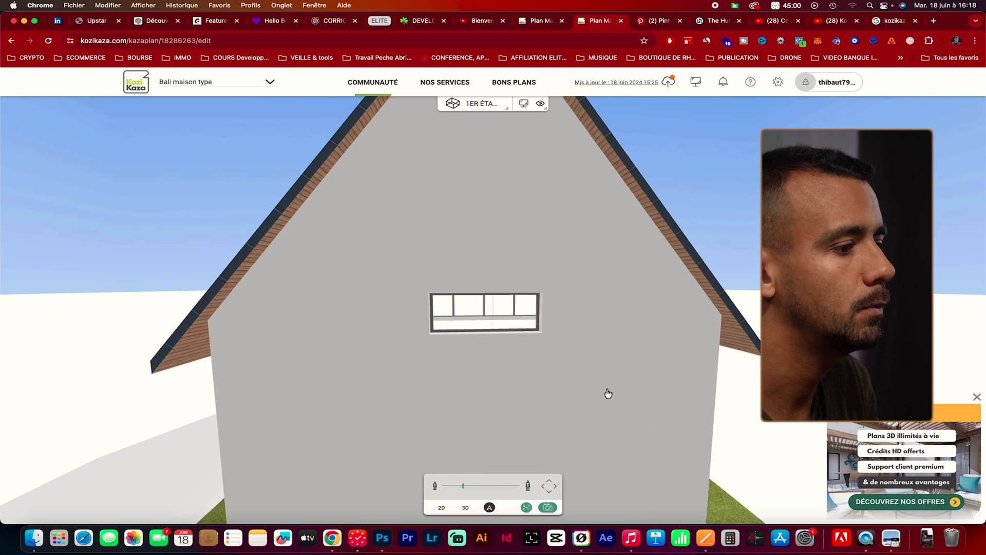
left_click(556, 491)
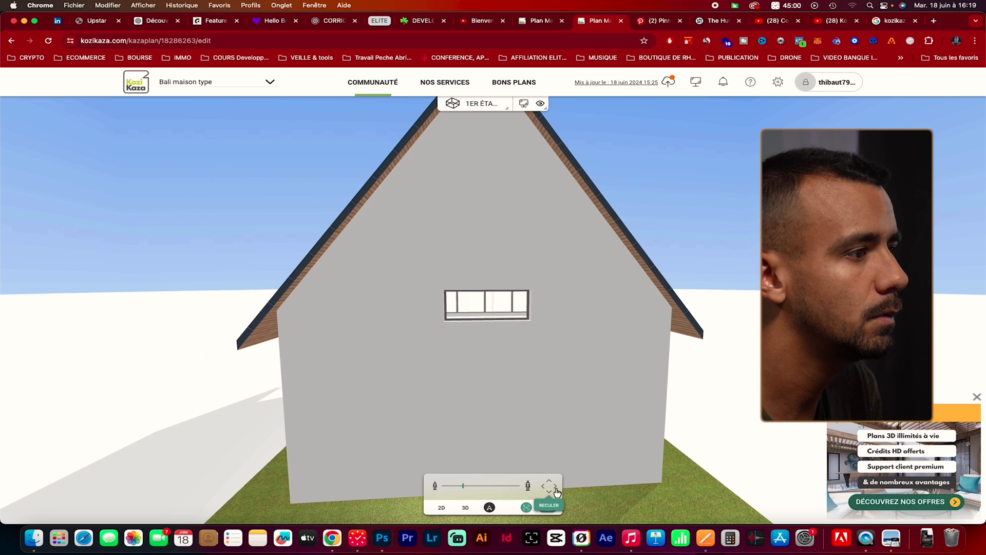
mouse_move(579, 363)
left_mouse_down()
mouse_move(637, 359)
mouse_move(590, 365)
left_mouse_up()
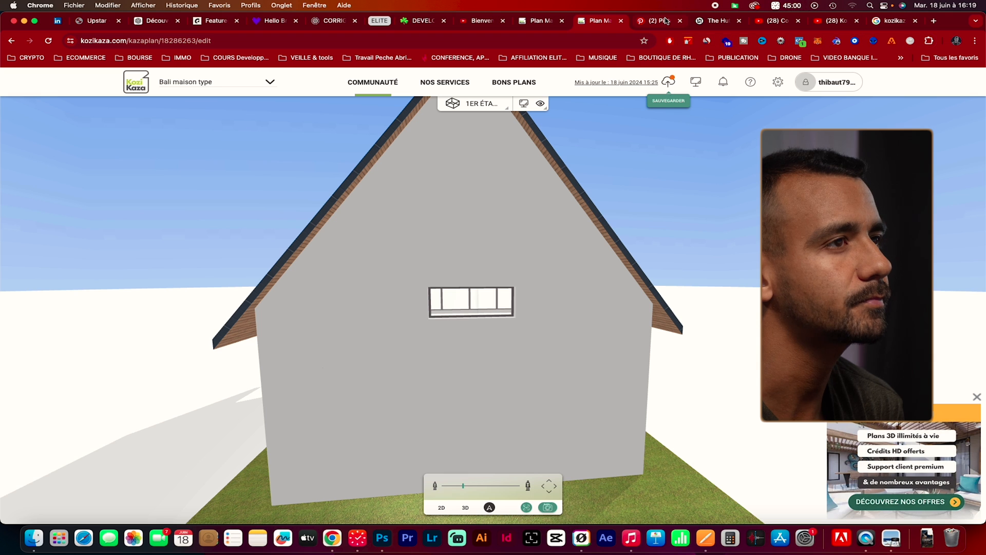
left_click(708, 21)
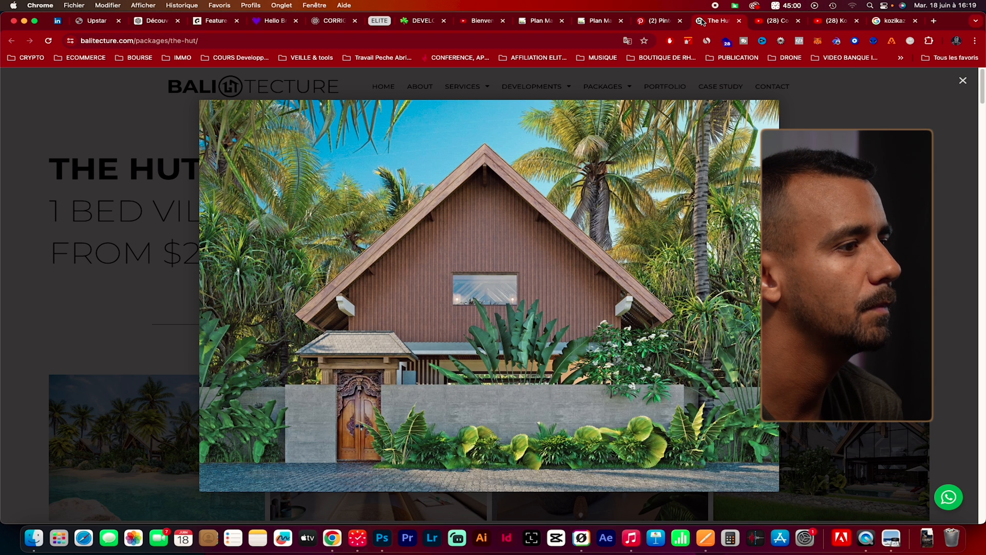
left_click(670, 28)
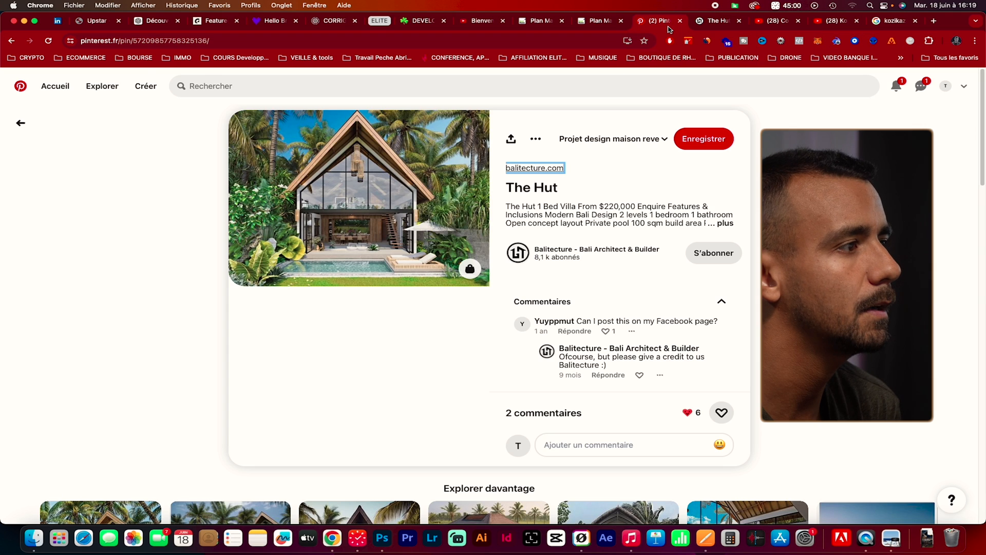
left_click(611, 26)
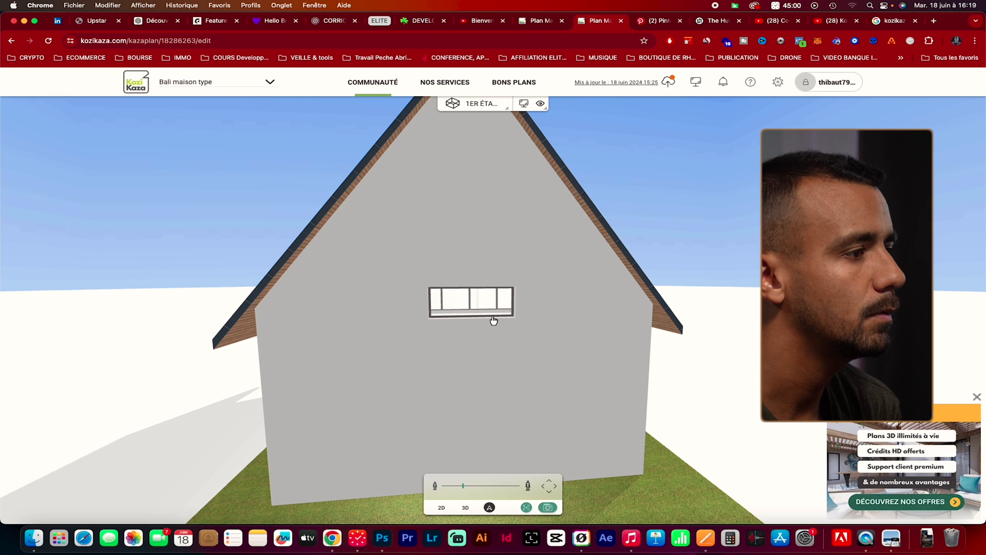
Set the rear gable's fixed window width to 250 cm in the 3D view
left_click(466, 507)
left_click_drag(519, 392, 498, 331)
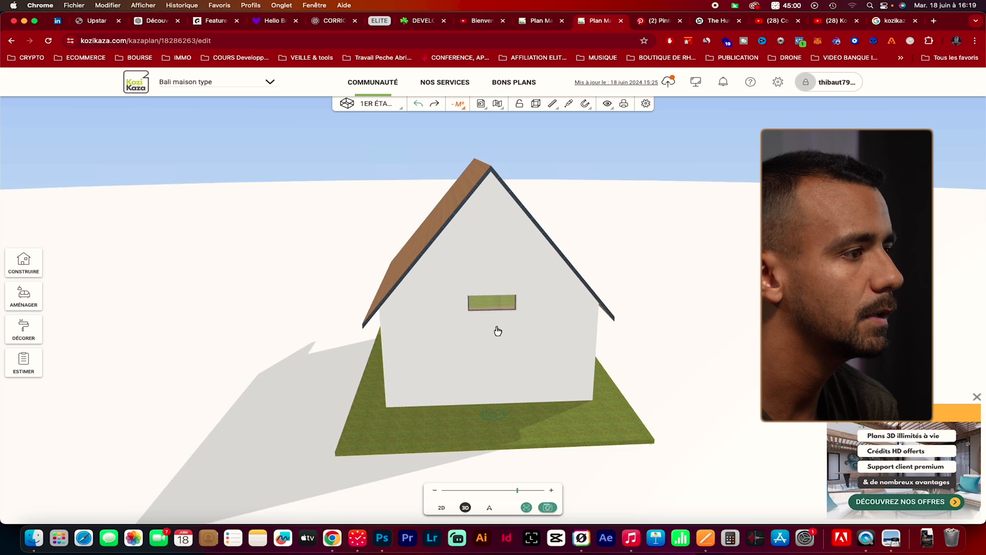
scroll(498, 331, "up", 3)
left_click(504, 313)
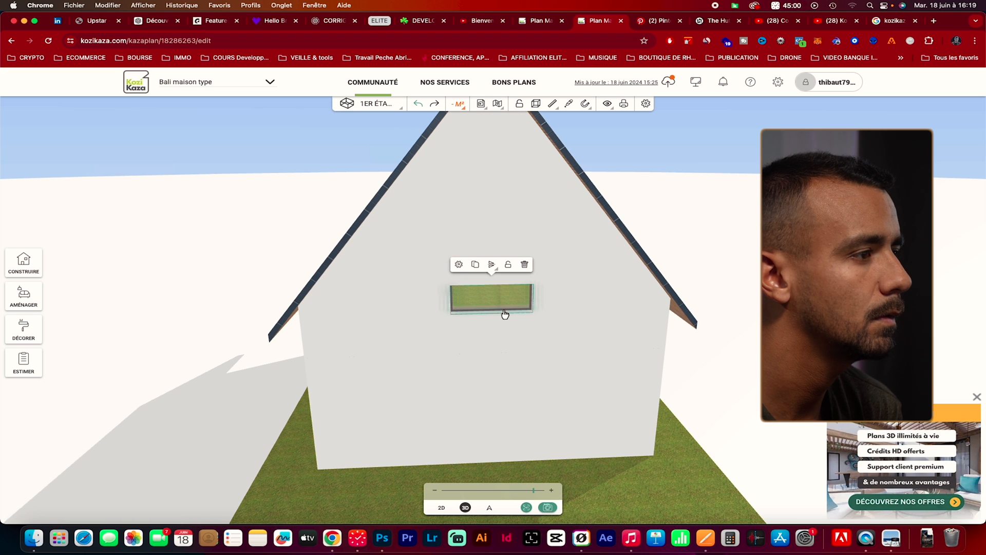
left_click(453, 265)
left_click_drag(488, 269, 488, 262)
left_click_drag(393, 309, 383, 308)
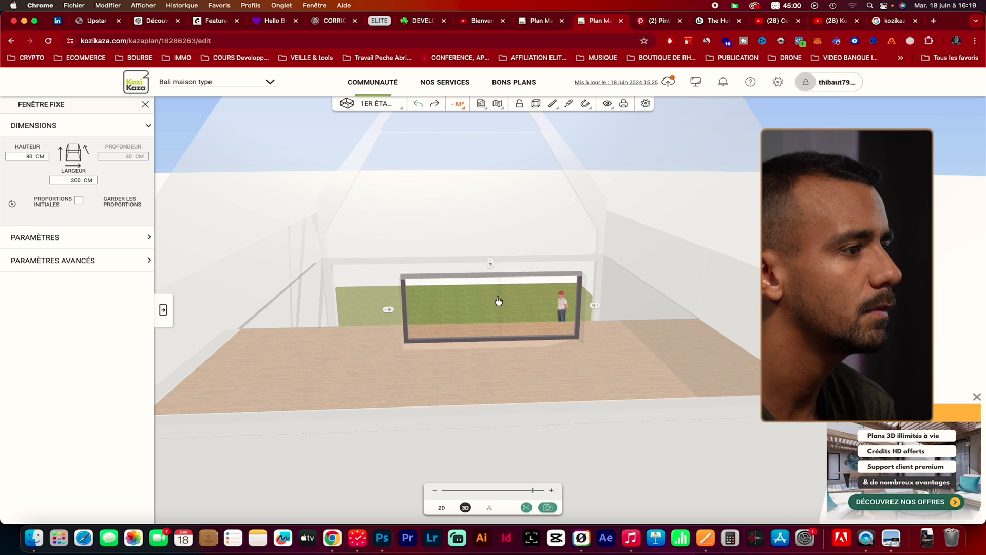
double_click(80, 180)
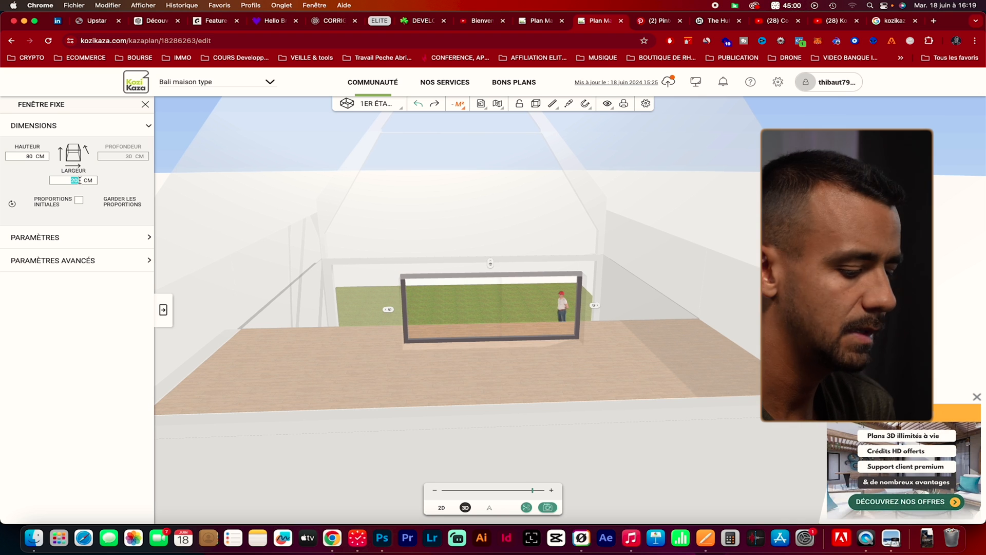
type("250")
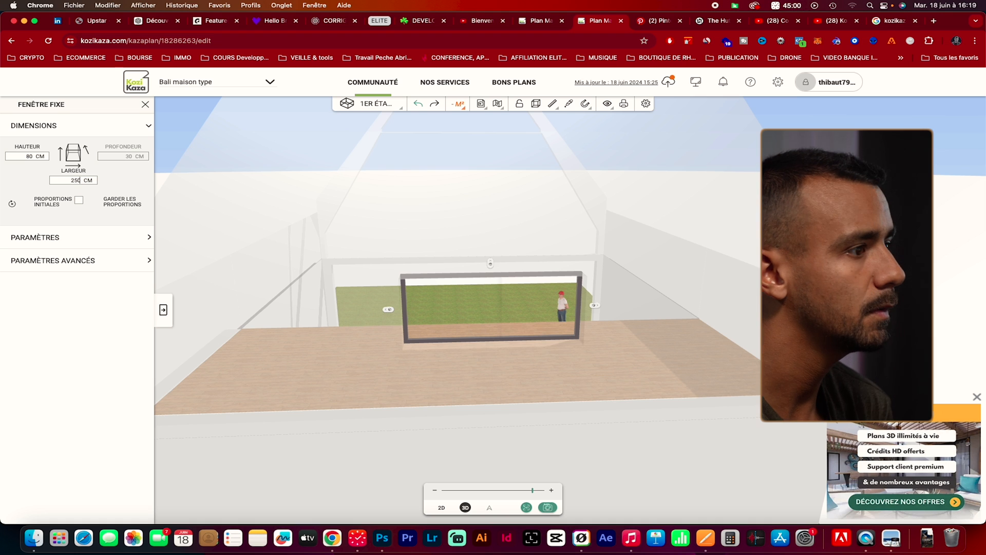
key("Return")
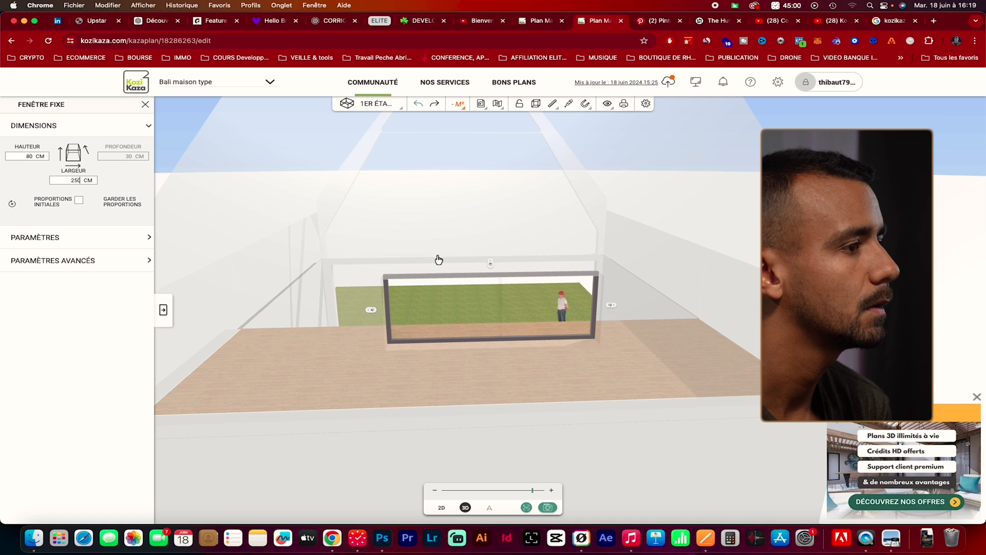
Leave the window's height as it is, close its settings and view the widened window on the rear gable from outside
double_click(28, 157)
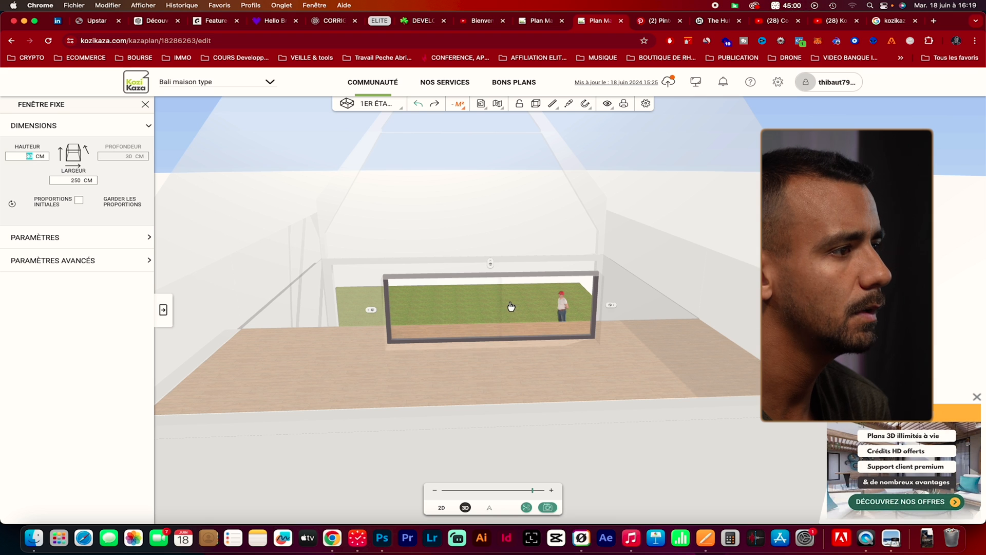
left_click(561, 442)
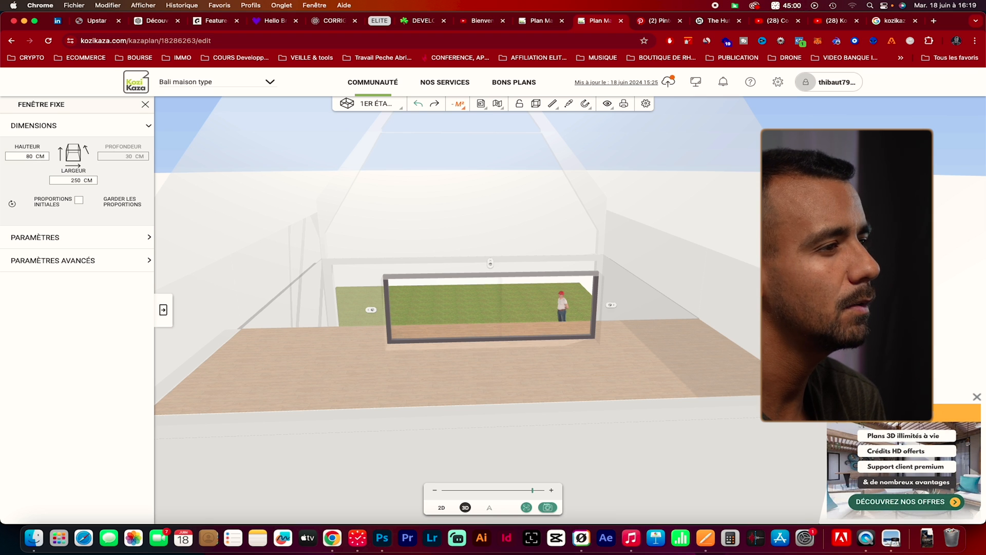
left_click(636, 471)
mouse_move(617, 431)
left_mouse_down()
mouse_move(614, 405)
mouse_move(606, 430)
left_mouse_up()
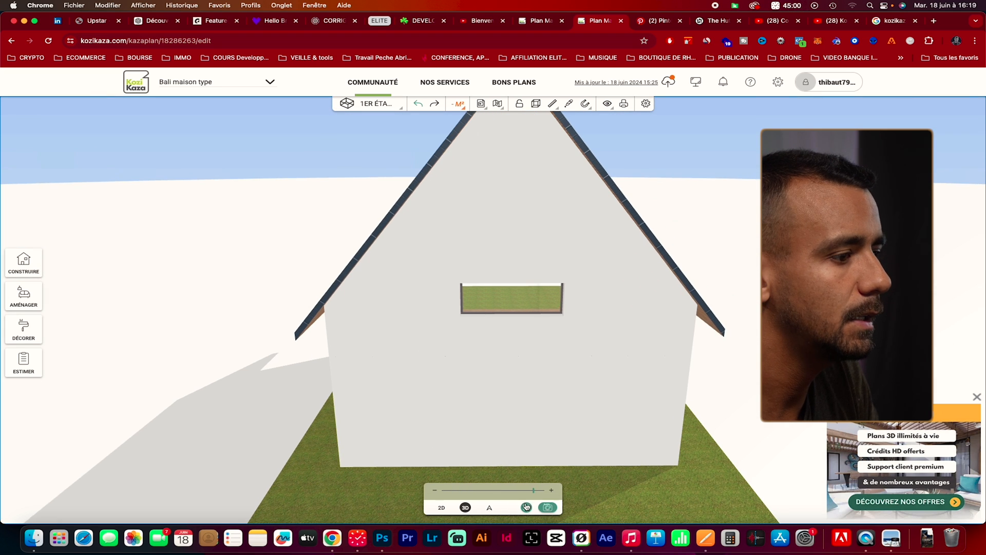
left_click(483, 506)
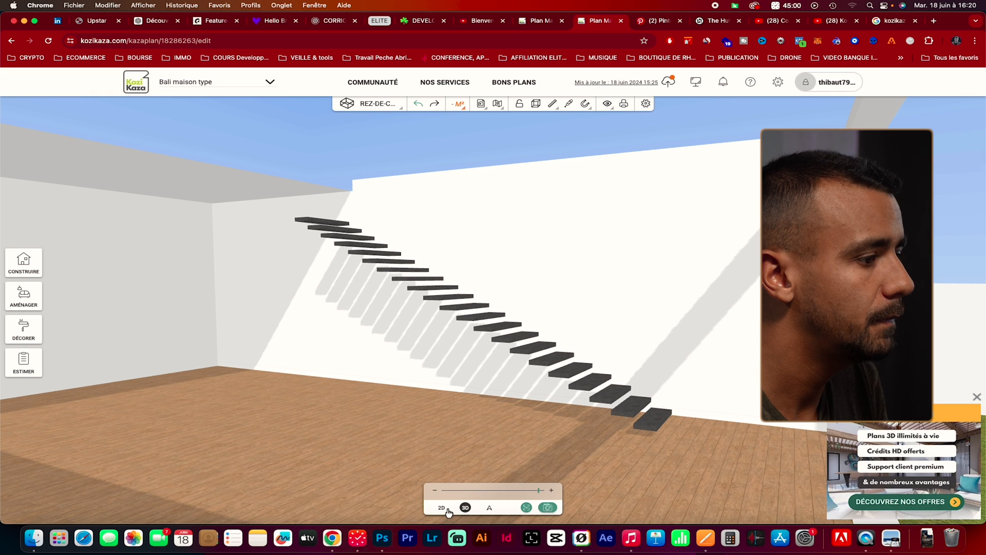
Place a fixed window in the ground floor side wall, next to the upper end of the staircase in the 2D plan
left_click(443, 507)
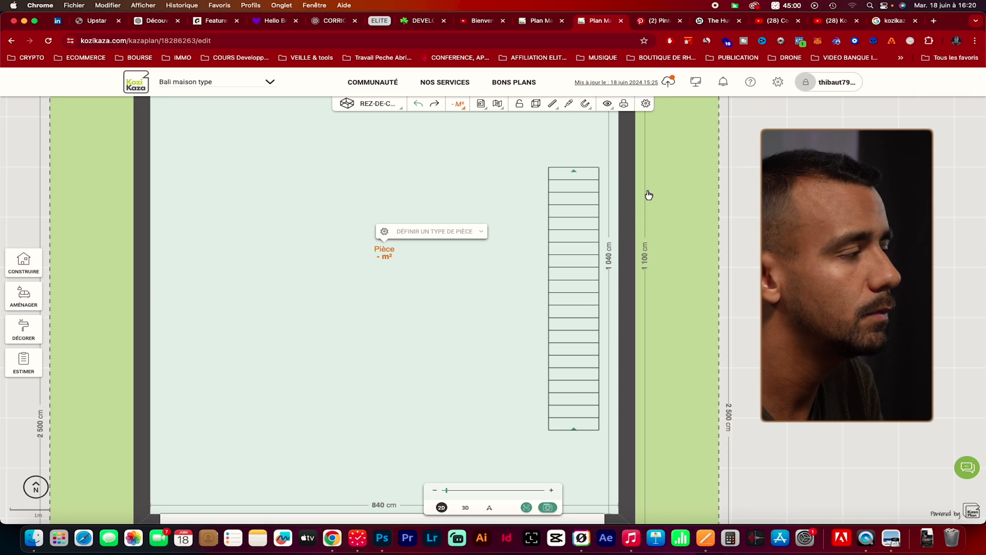
left_click(19, 268)
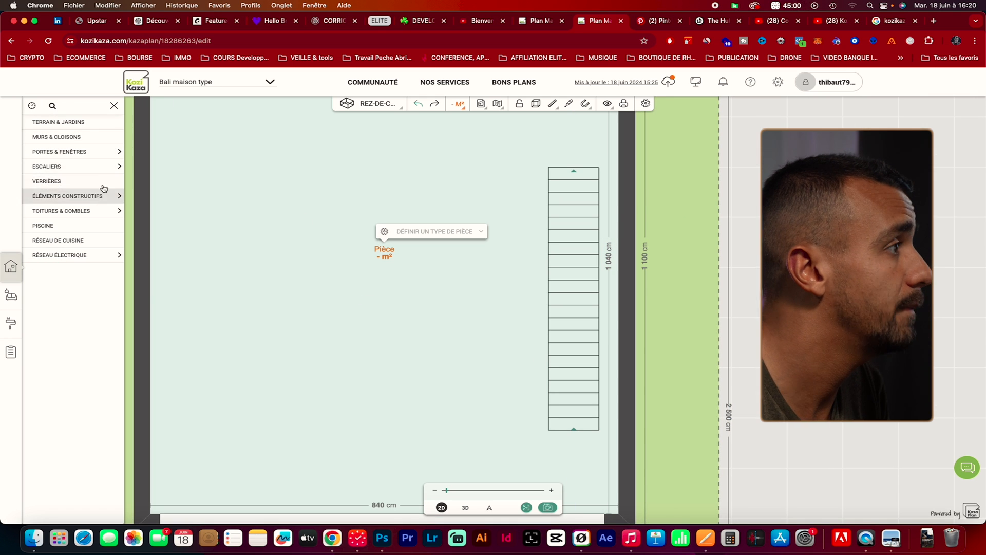
left_click(113, 154)
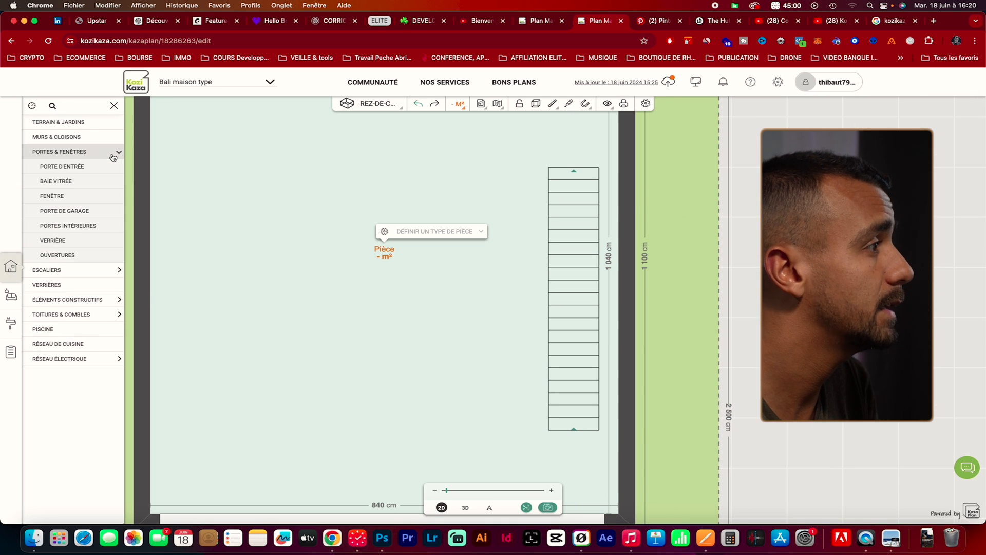
left_click(97, 199)
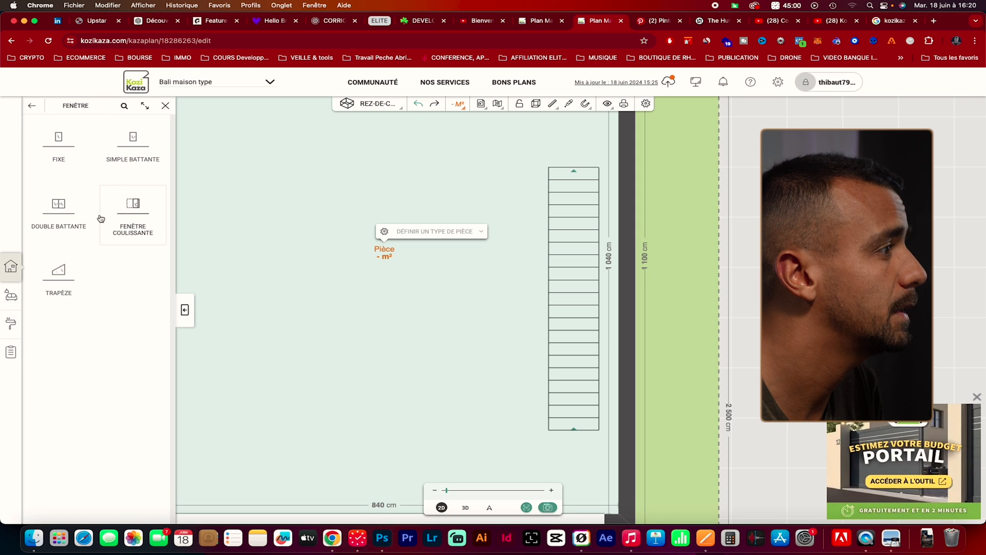
left_click_drag(73, 151, 636, 190)
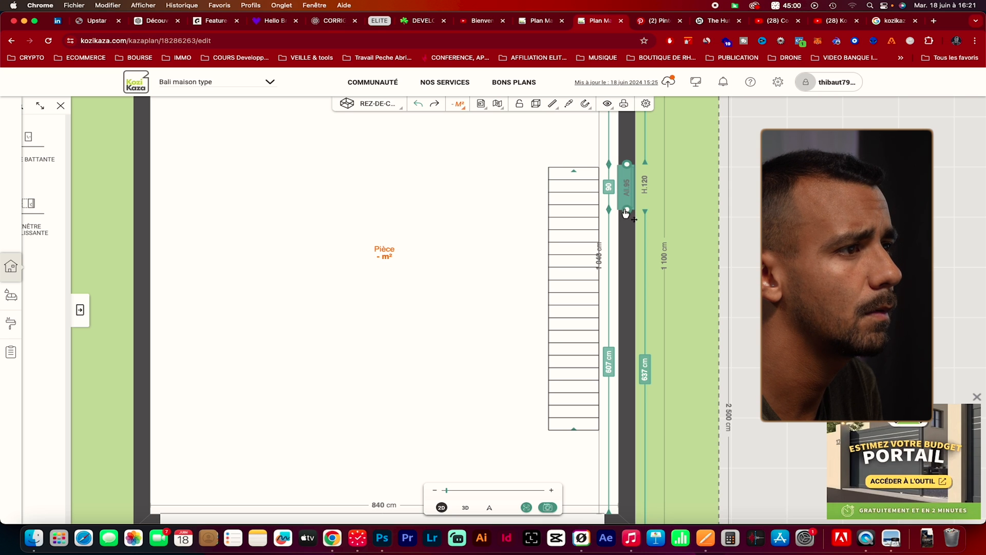
Set the length of the window beside the staircase to 120 cm
left_click(611, 190)
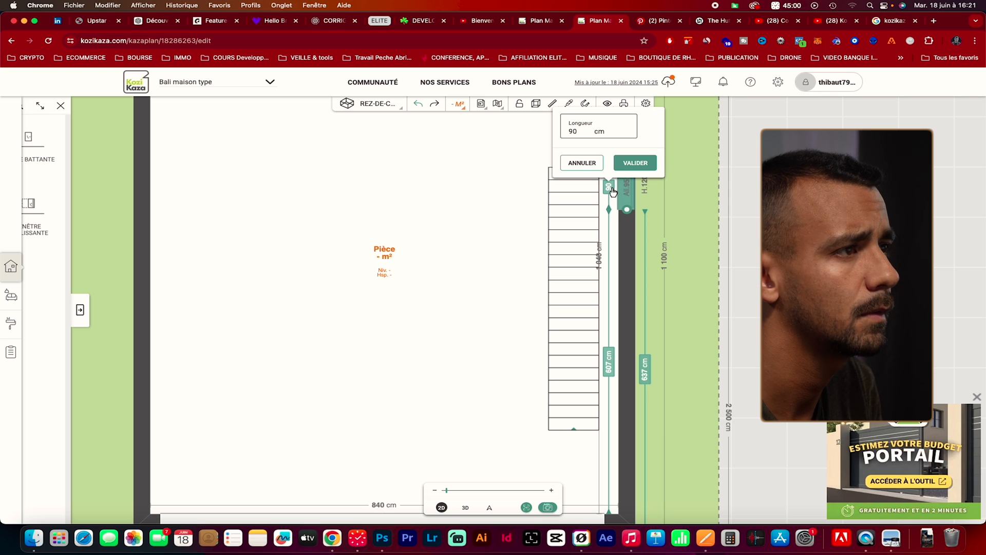
key("BackSpace")
key("BackSpace")
type("120")
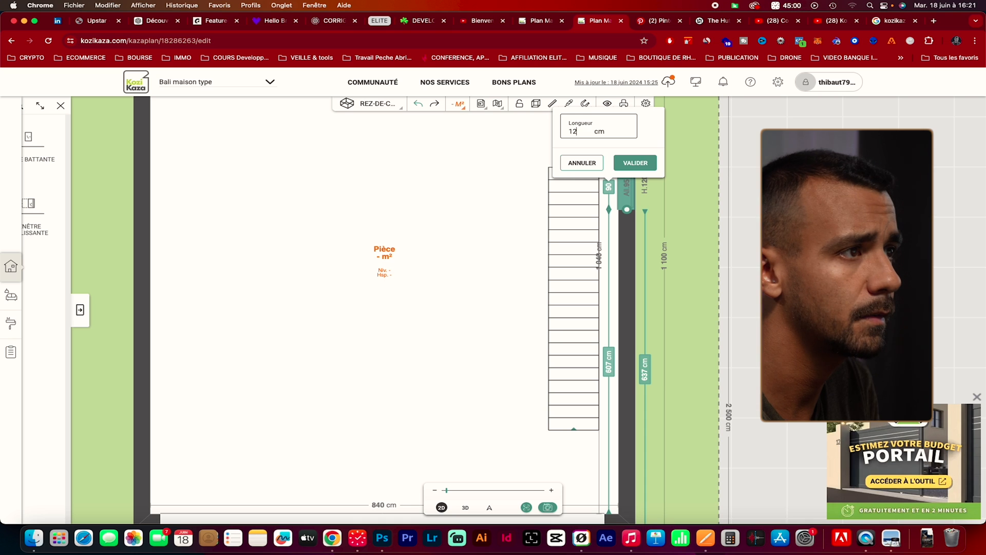
key("Return")
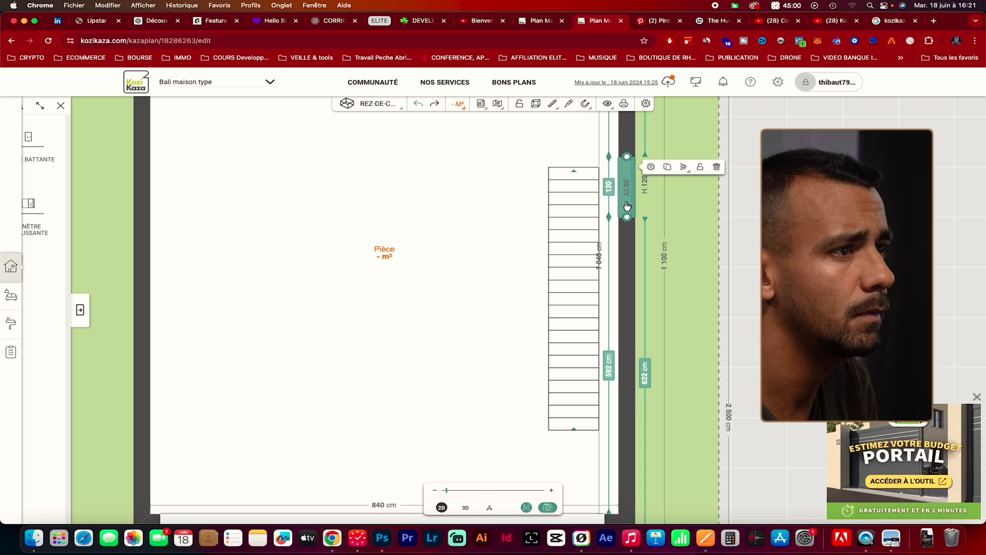
left_click(666, 168)
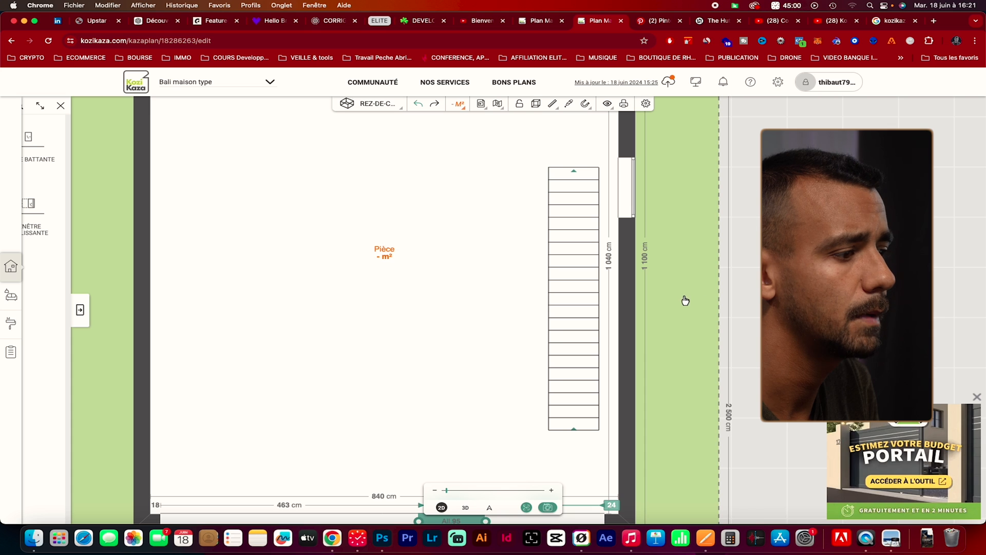
left_click_drag(687, 359, 666, 348)
left_click_drag(649, 397, 627, 315)
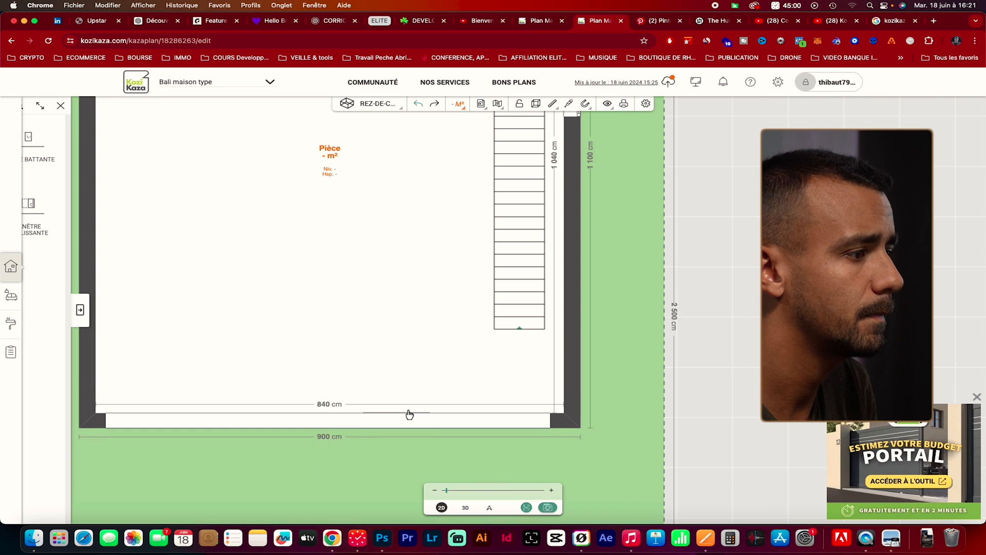
left_click(409, 413)
left_click(465, 507)
left_click(396, 401)
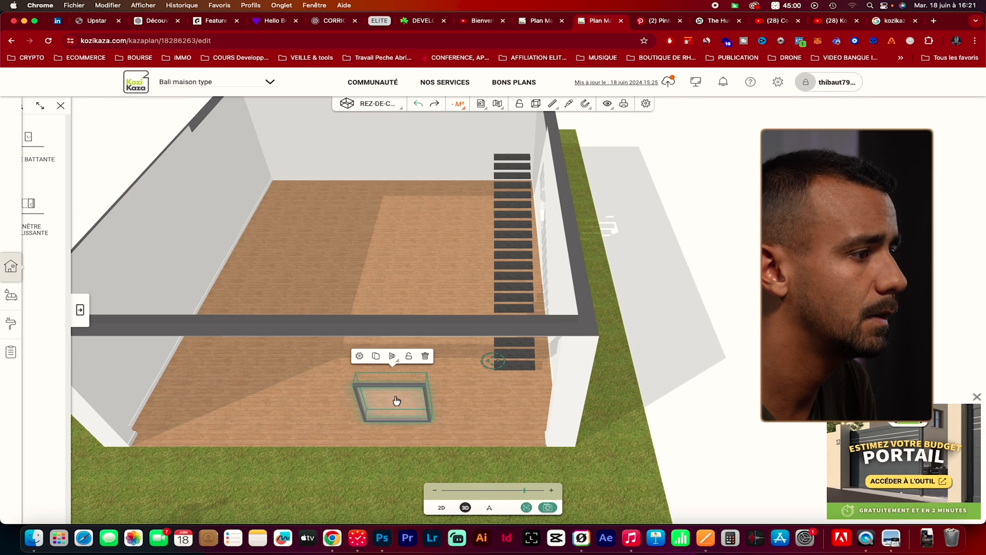
left_click(424, 357)
left_click_drag(507, 409, 420, 436)
left_click(442, 507)
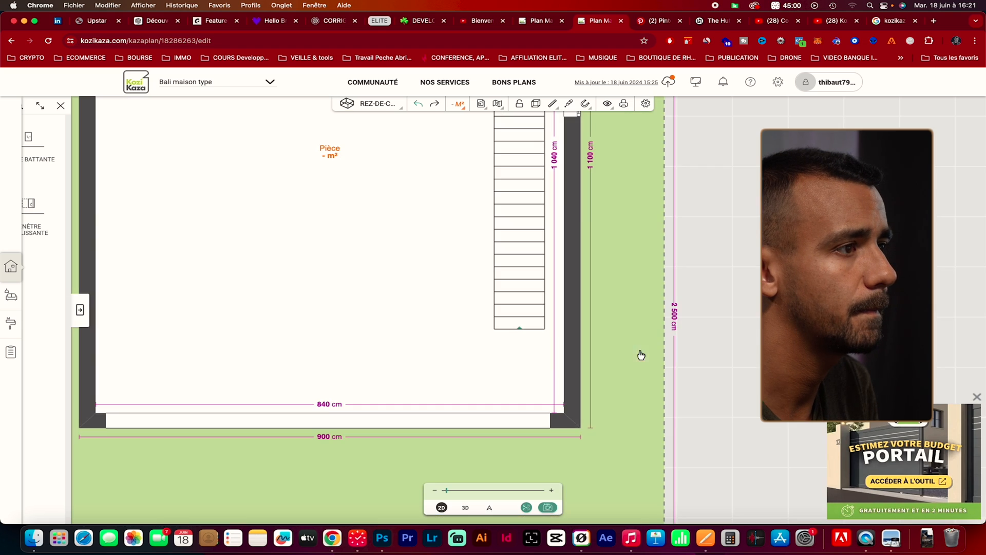
scroll(605, 247, "up", 5)
left_click(580, 204)
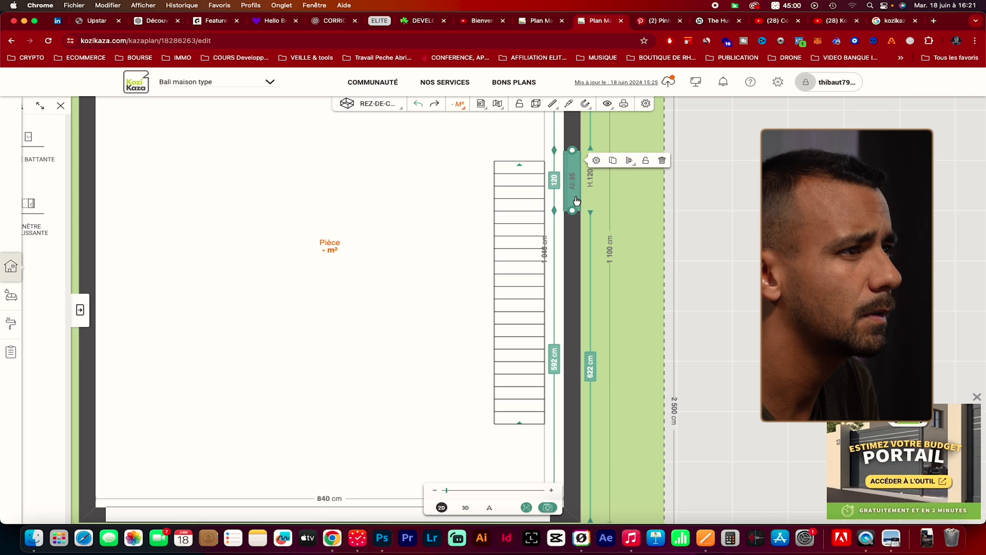
left_click(612, 162)
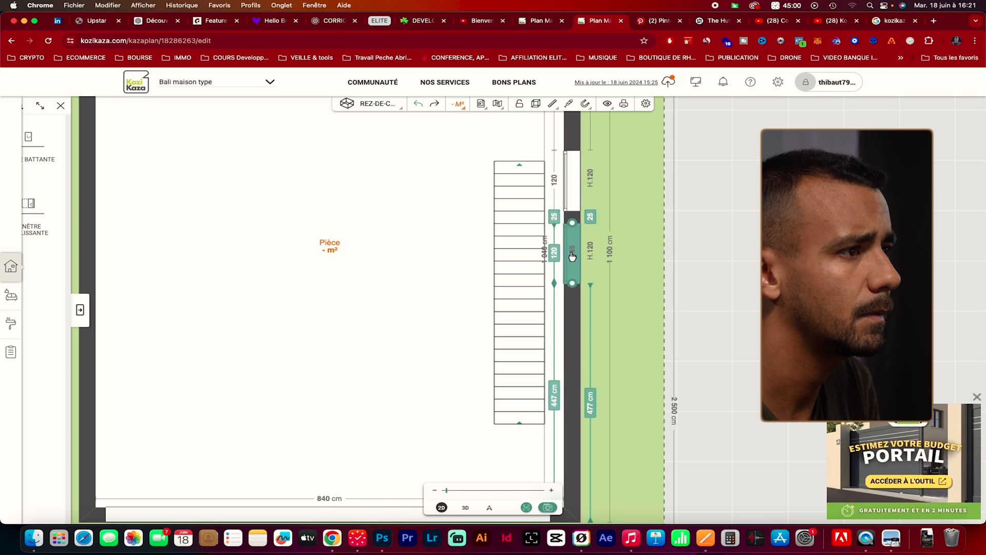
left_click_drag(575, 248, 576, 278)
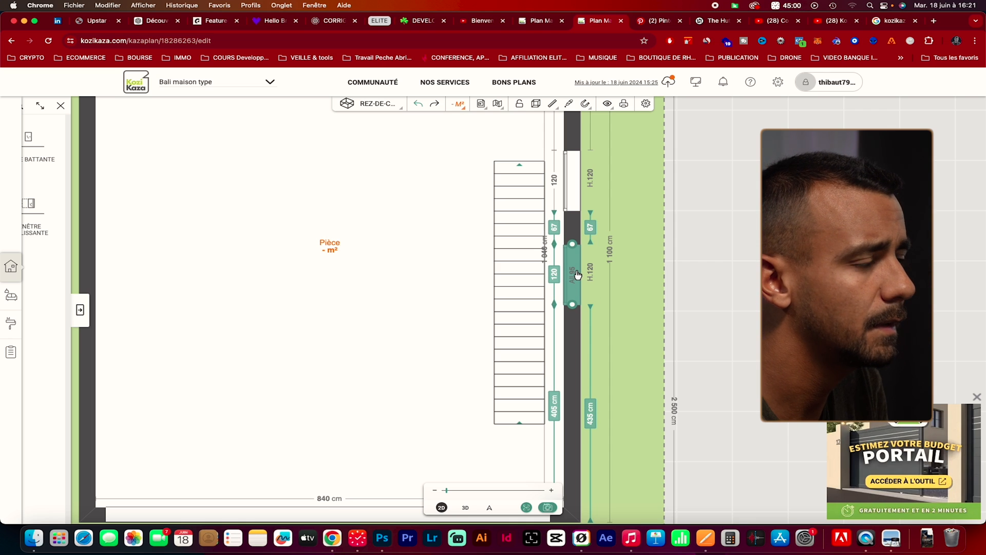
left_click(637, 294)
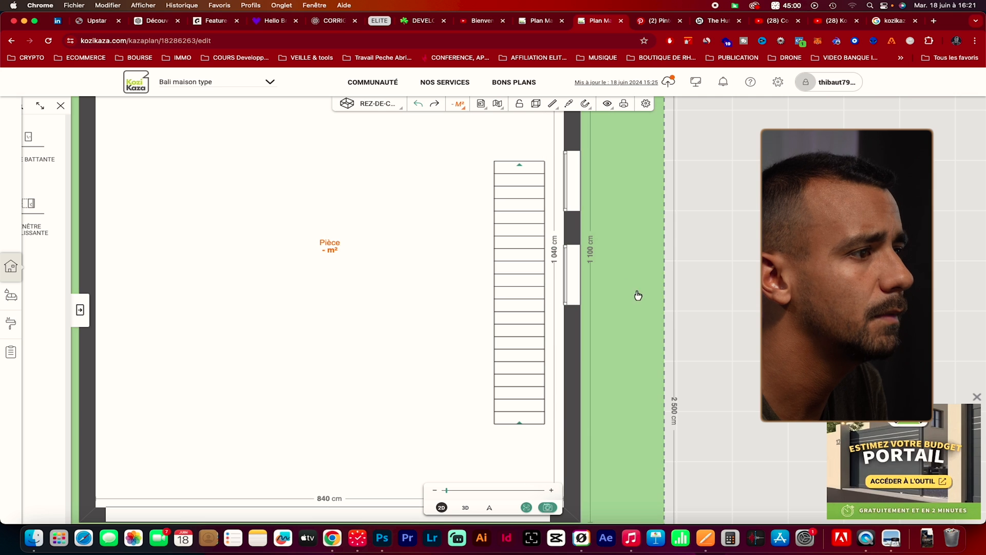
left_click(575, 291)
left_click(661, 255)
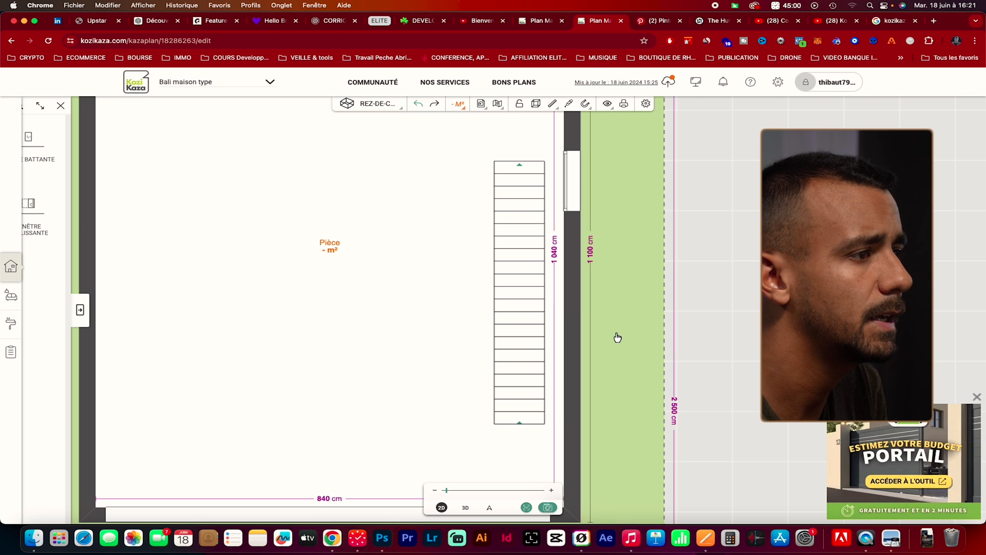
In the 3D view, set the sill height (elevation) of the fixed window beside the staircase to 300 cm
left_click(465, 507)
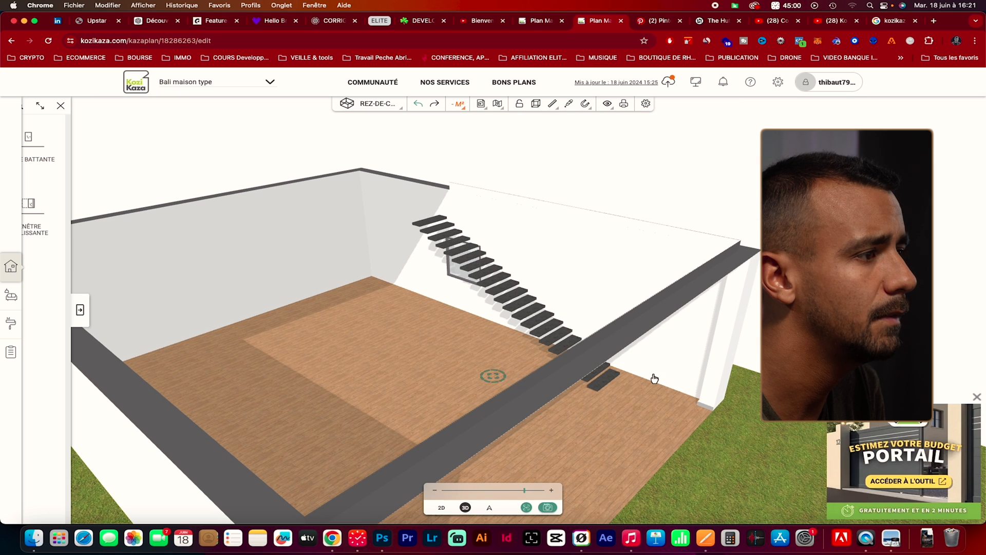
left_click(469, 287)
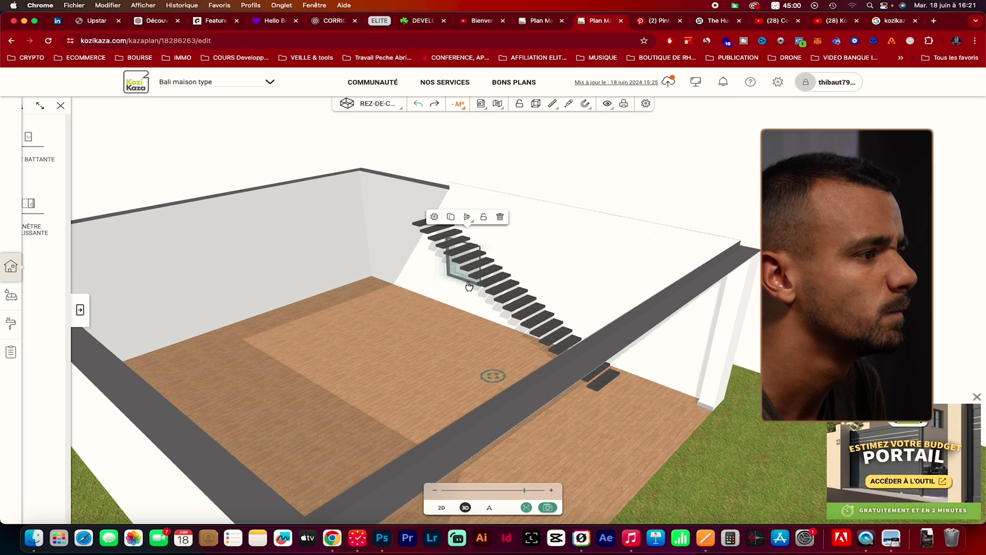
left_click(447, 219)
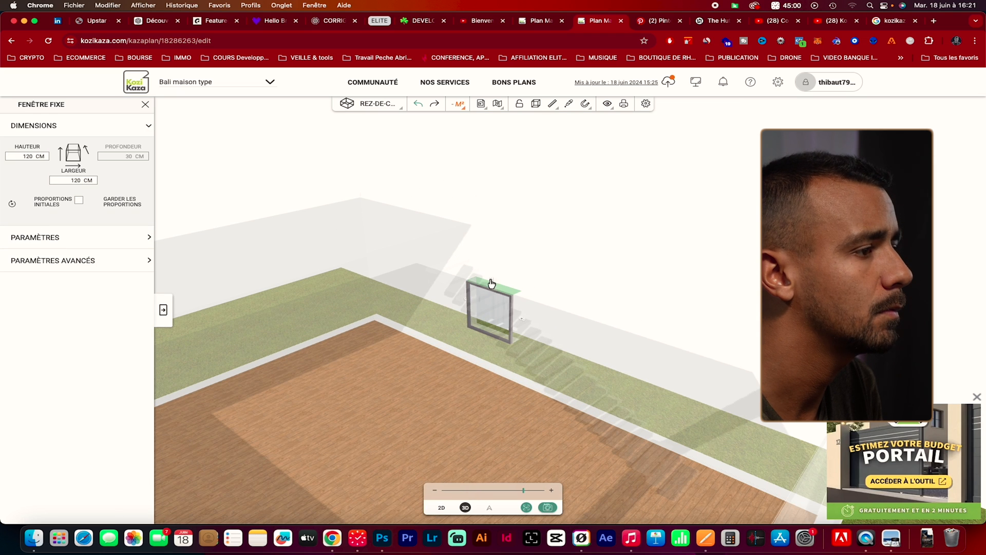
left_click(85, 236)
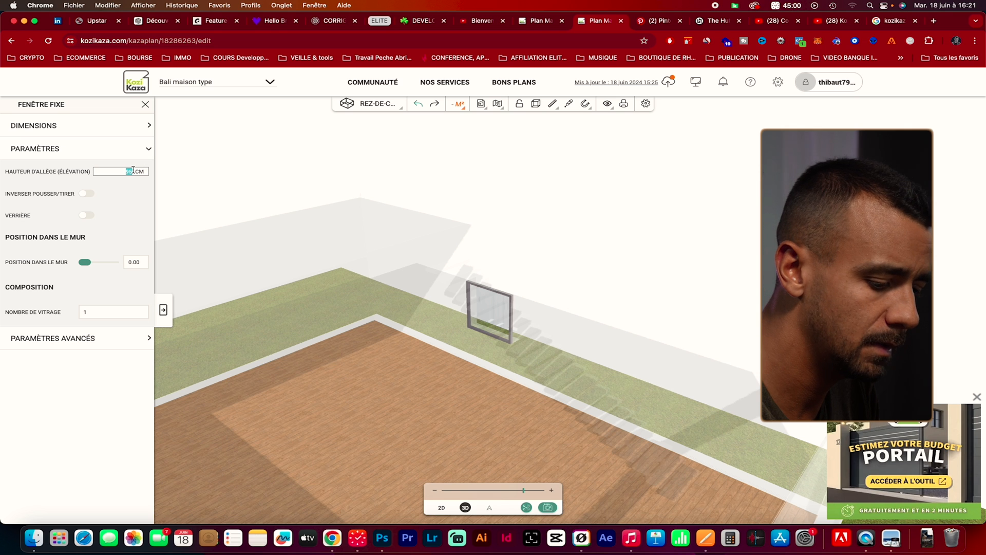
type("00")
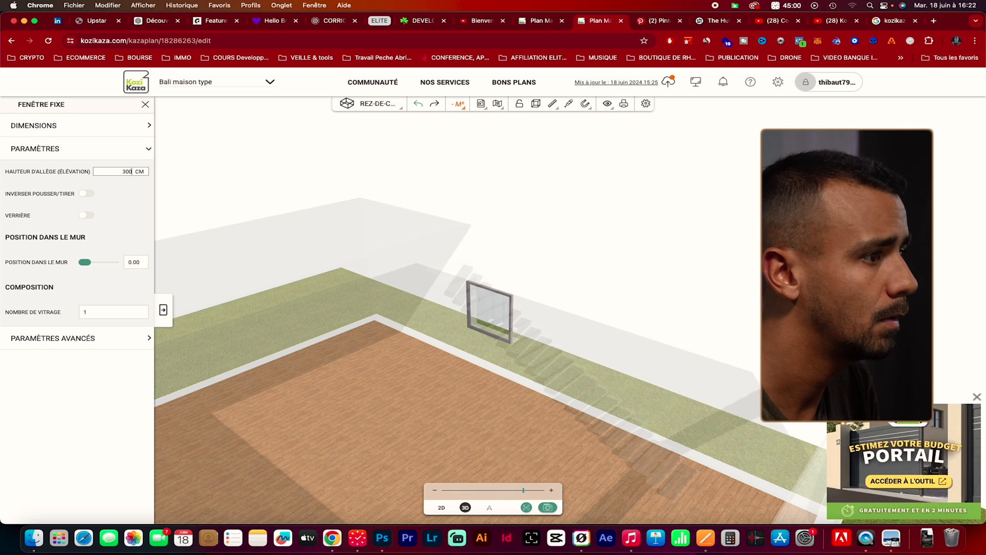
key("Return")
left_click(464, 507)
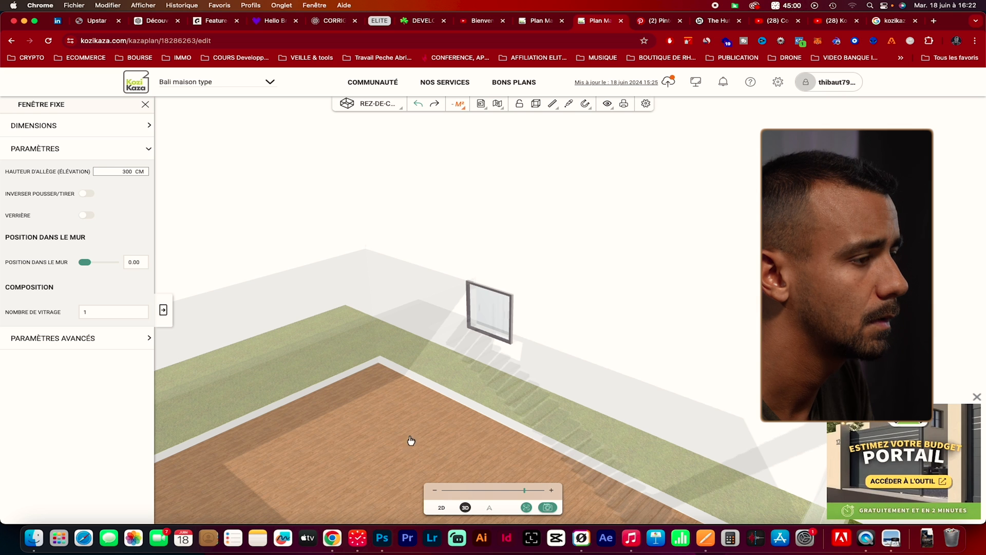
left_click_drag(428, 347, 473, 361)
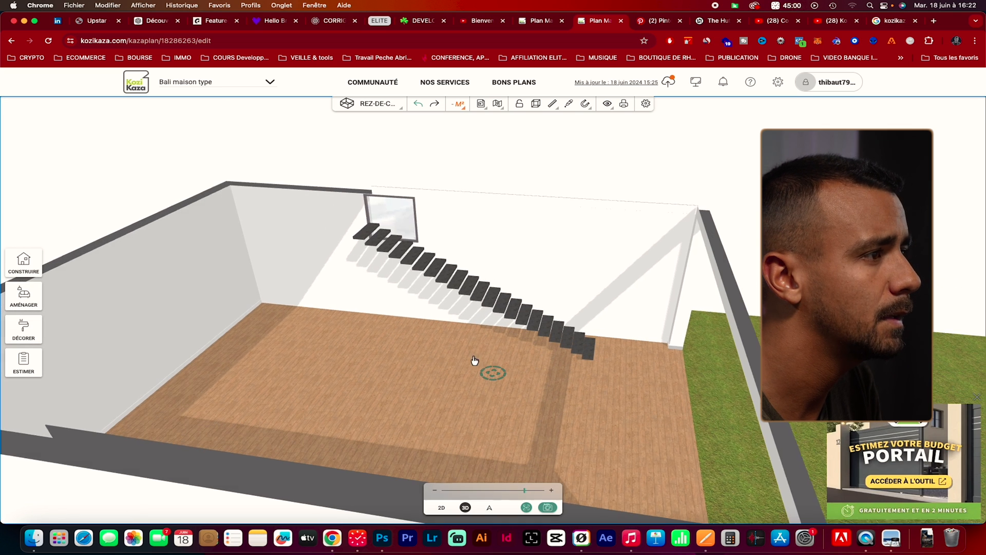
In the 2D plan, shift the window along the side wall to line up with the staircase's upper end, 349 cm from the inside corner
left_click(397, 205)
left_click_drag(494, 171, 415, 203)
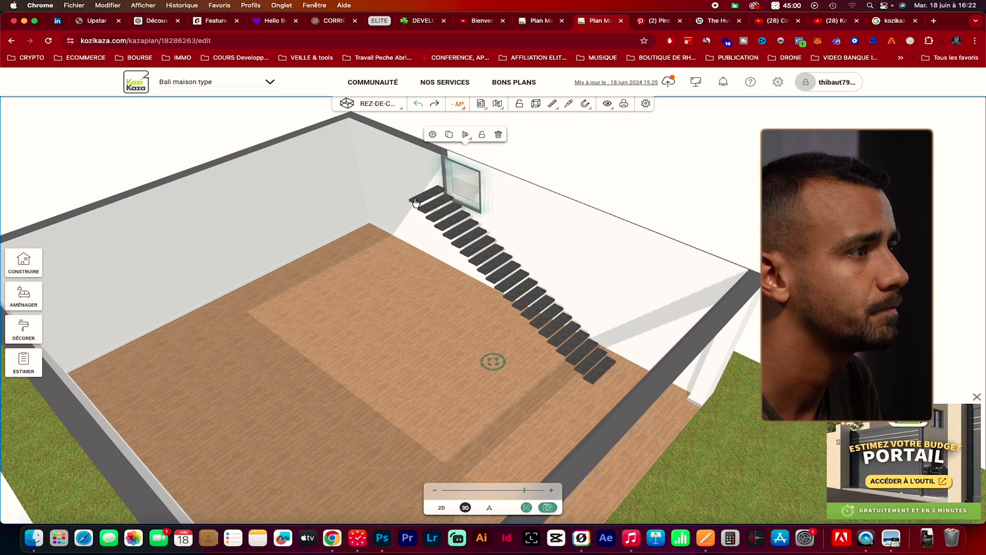
left_click(441, 507)
left_click_drag(730, 178, 656, 291)
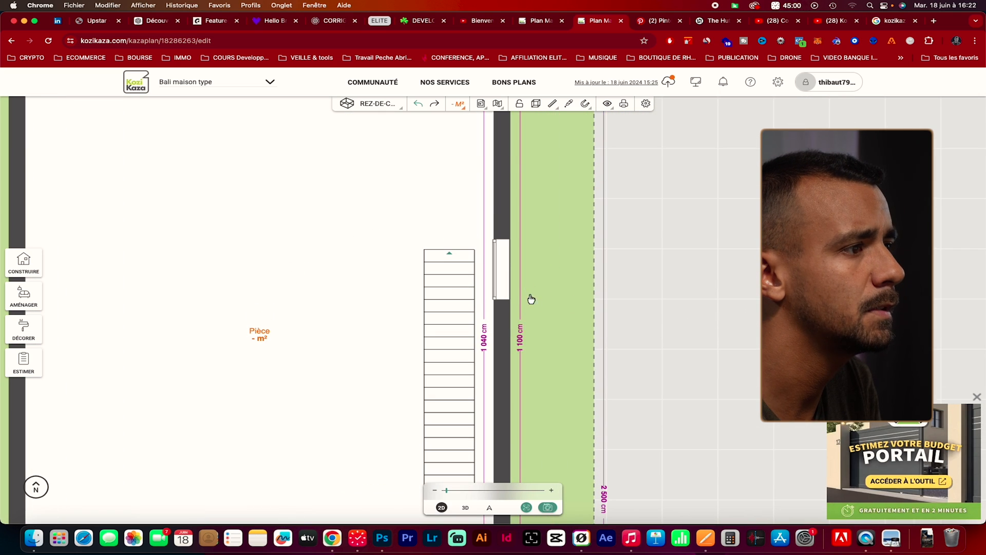
left_click(502, 269)
left_click_drag(502, 269, 505, 278)
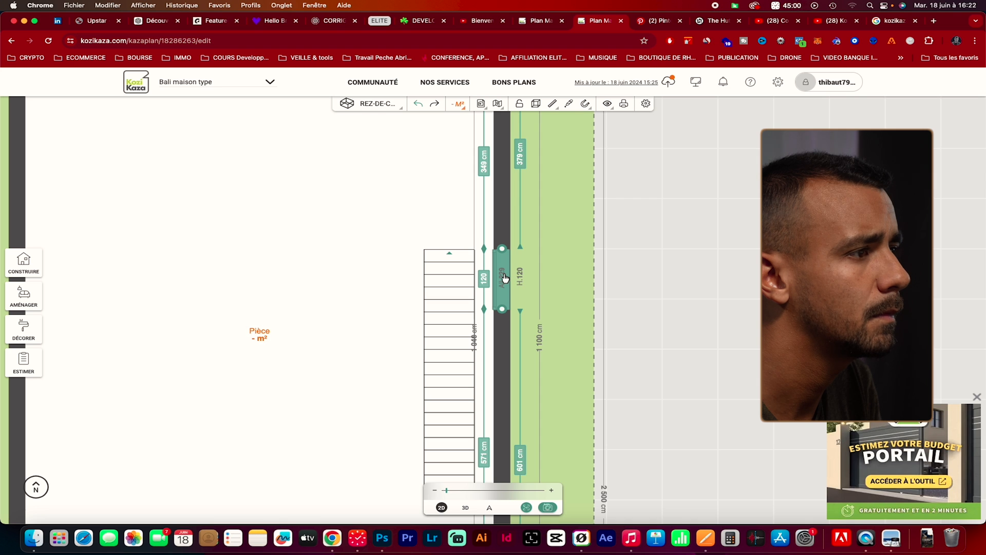
left_click(568, 327)
Reduce the staircase window's height to 80 cm from the 3D view
left_click(465, 508)
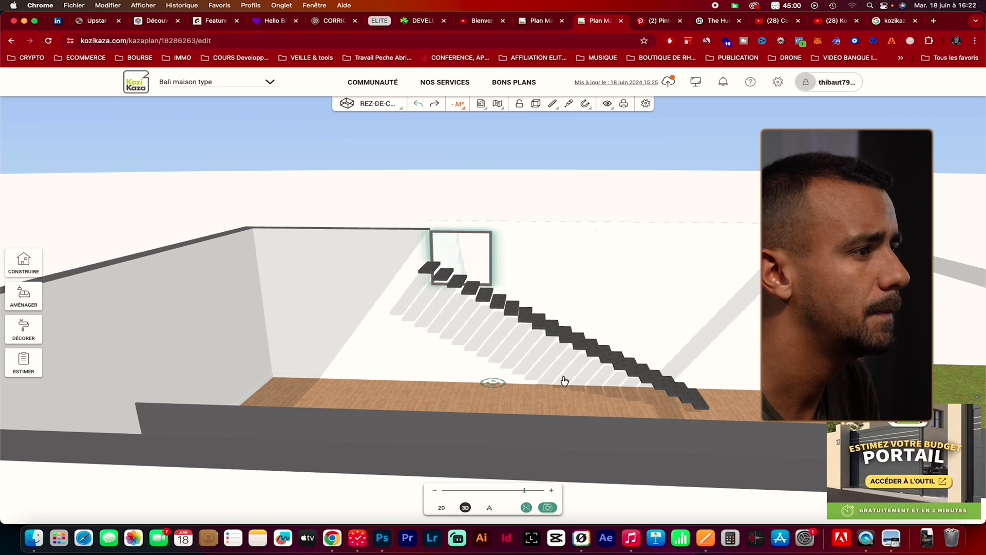
left_click_drag(561, 378, 528, 399)
left_click(477, 273)
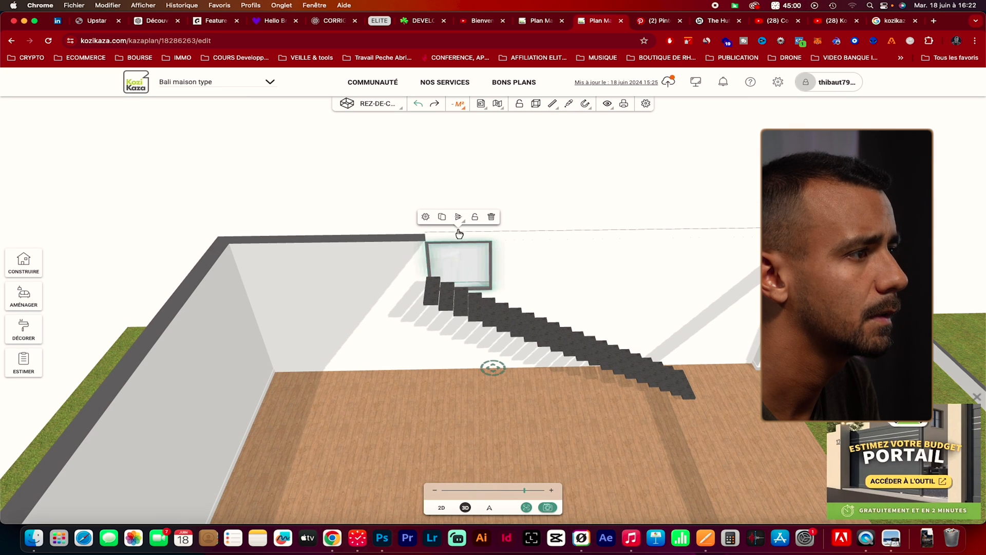
left_click(425, 216)
left_click_drag(492, 286, 504, 369)
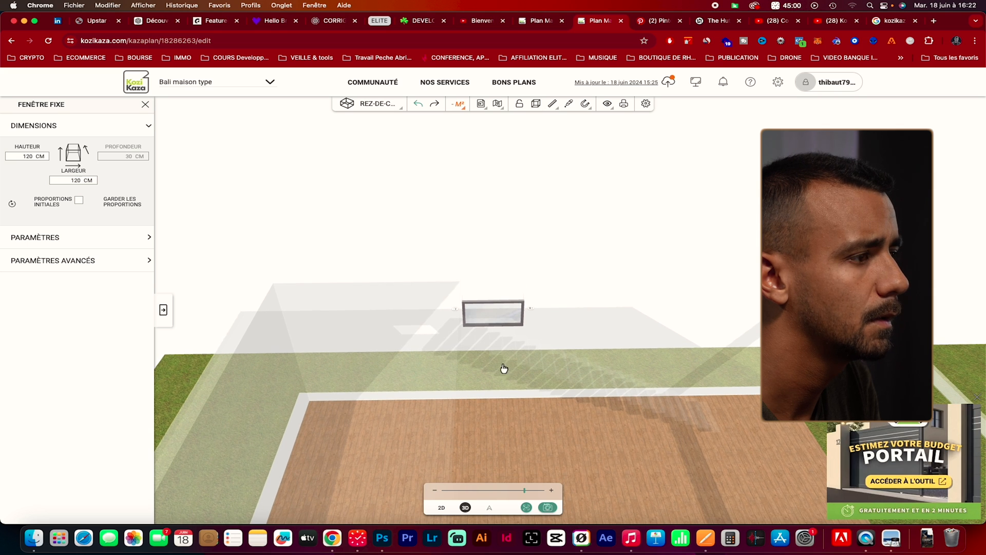
double_click(33, 156)
type("80")
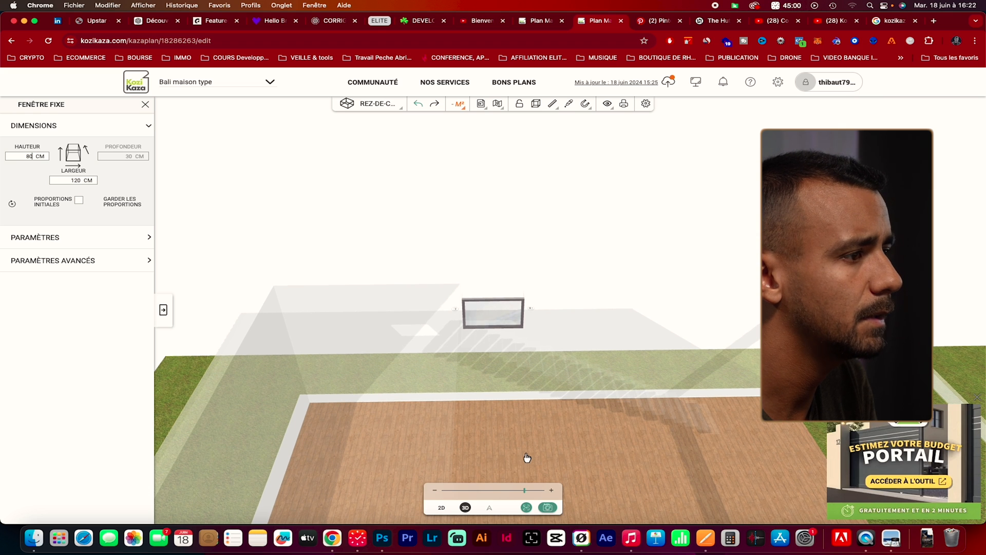
left_click(598, 452)
Raise the shortened staircase window by entering a sill height of 300 cm again, and close its settings
left_click(484, 282)
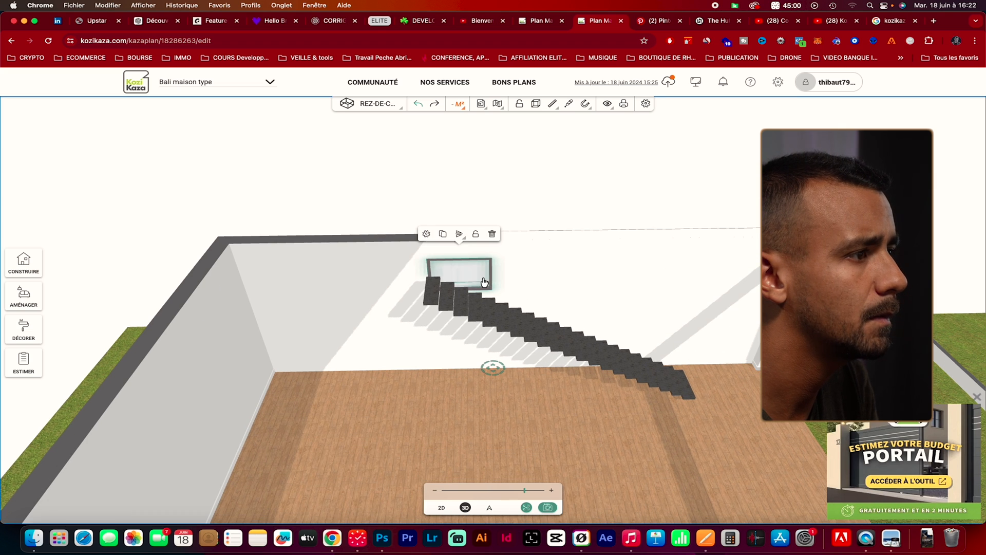
left_click(431, 235)
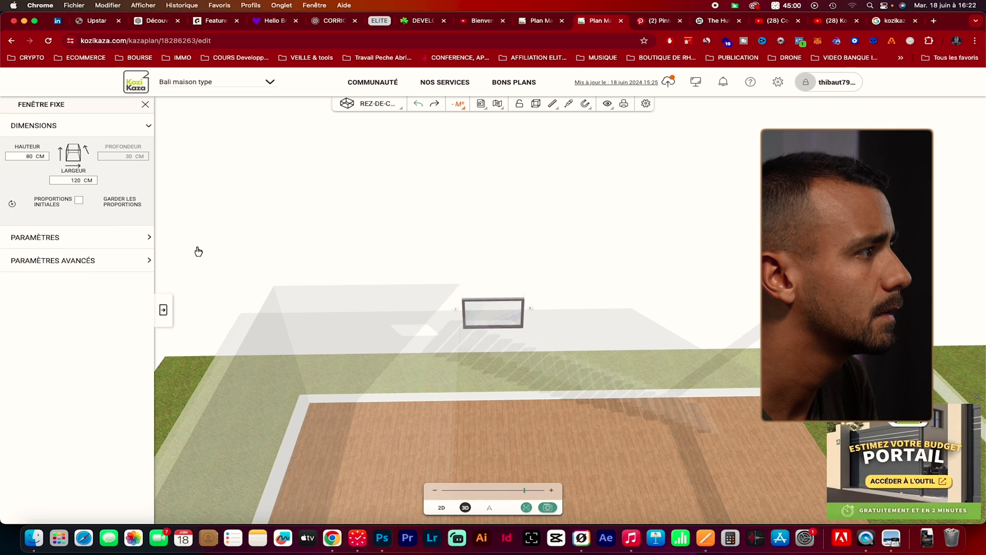
left_click(117, 236)
double_click(127, 172)
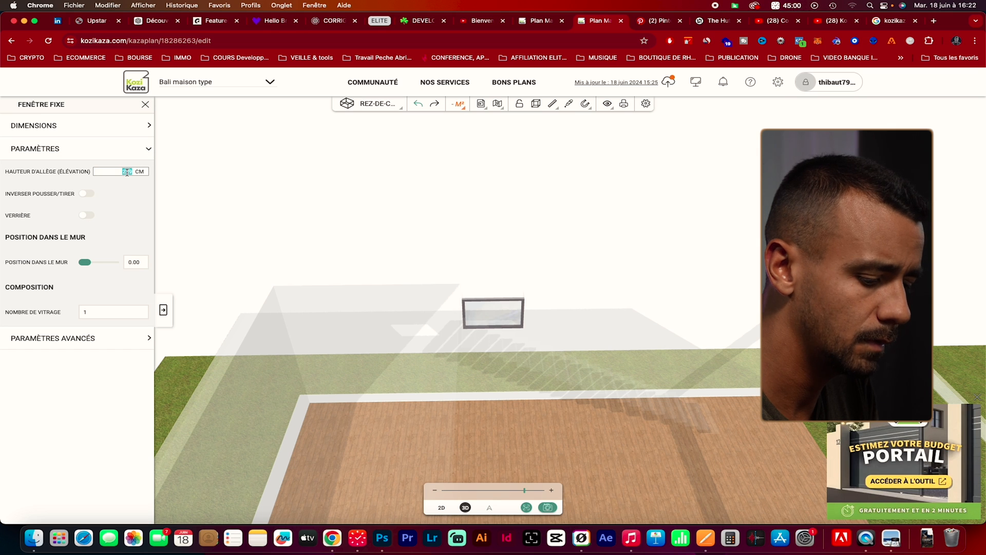
type("250")
double_click(128, 171)
type("300")
right_click(128, 173)
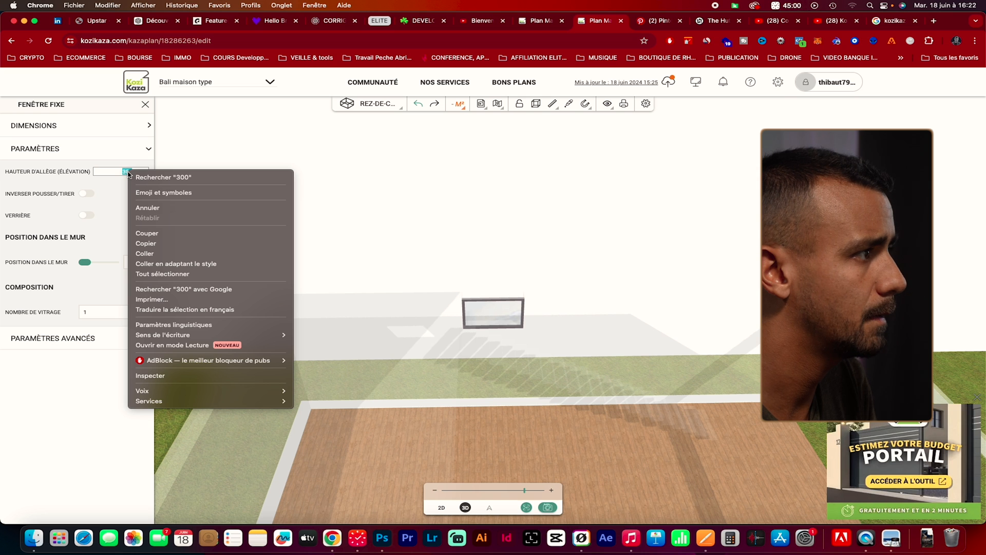
left_click(127, 174)
key("Return")
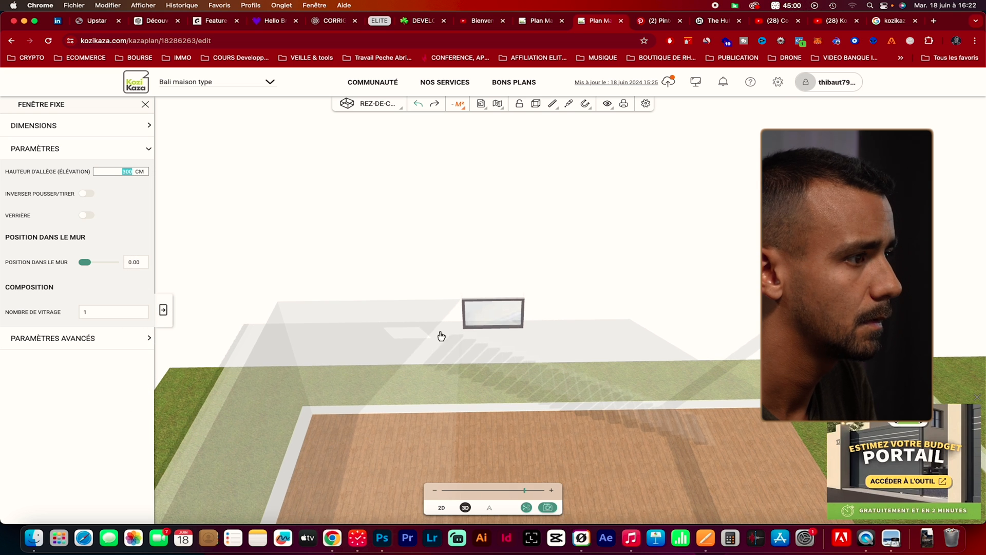
left_click(648, 453)
Widen the window above the stairs to 140 cm
left_click_drag(648, 453, 623, 432)
left_click(487, 247)
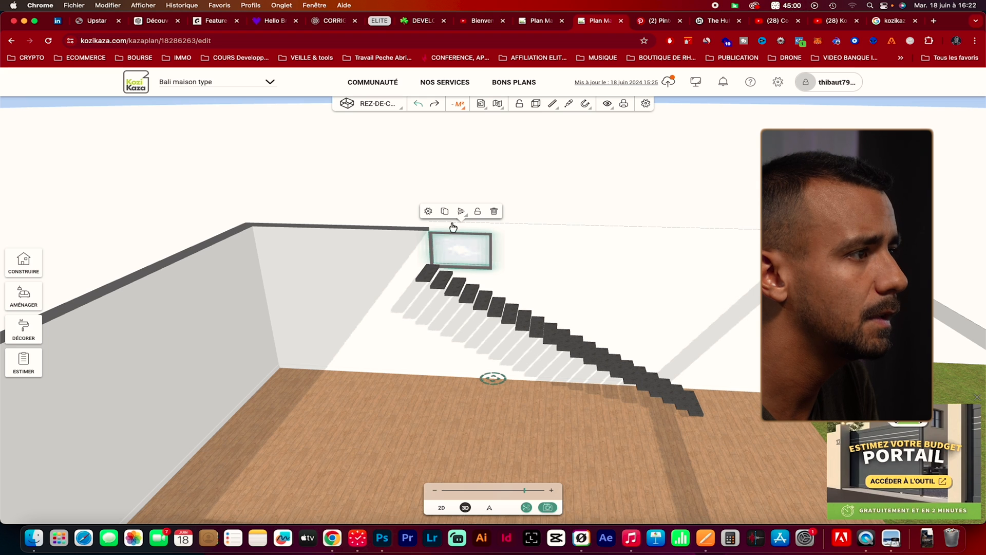
left_click(427, 211)
left_click_drag(533, 314, 541, 314)
double_click(76, 181)
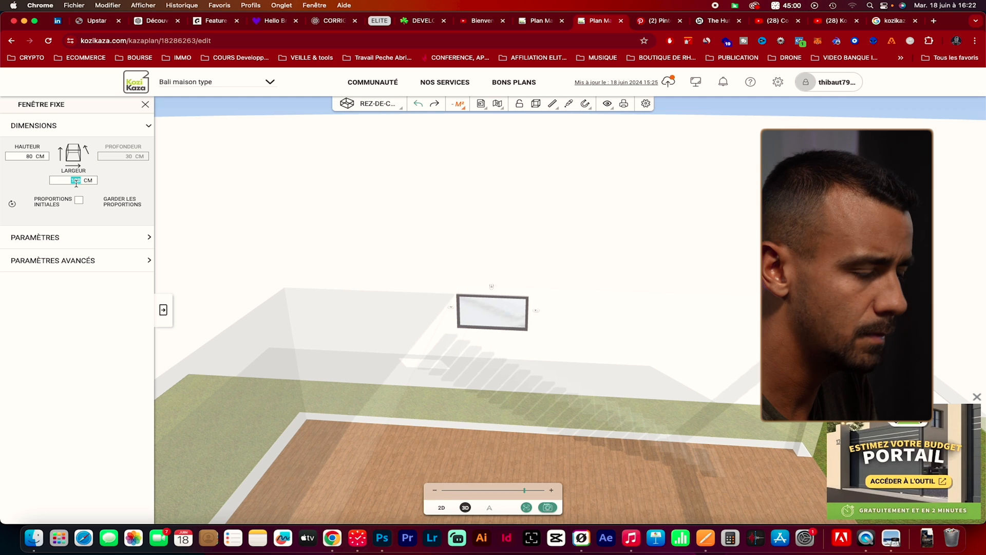
type("140")
left_click(610, 464)
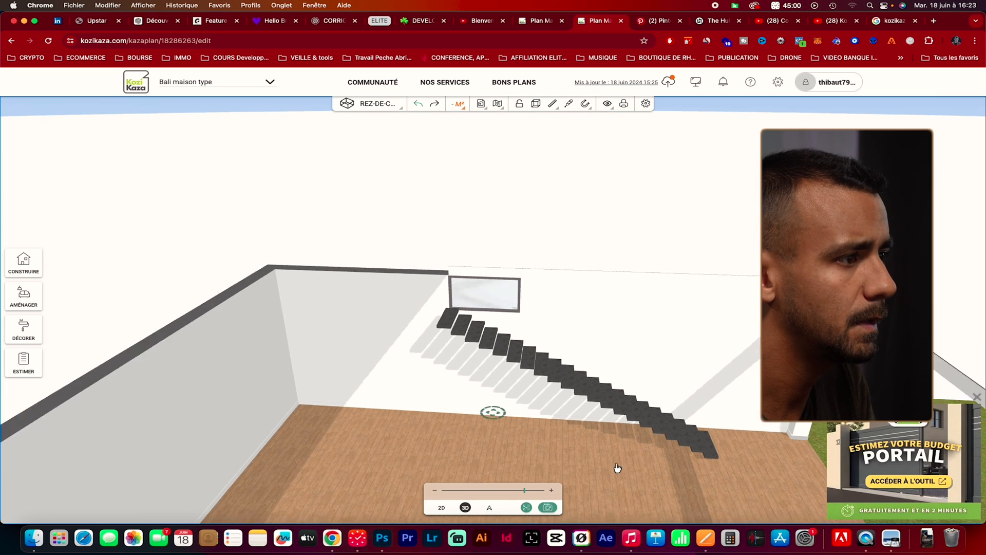
Check The Hut reference photo, then widen the window above the stairs to 160 cm
left_click(717, 24)
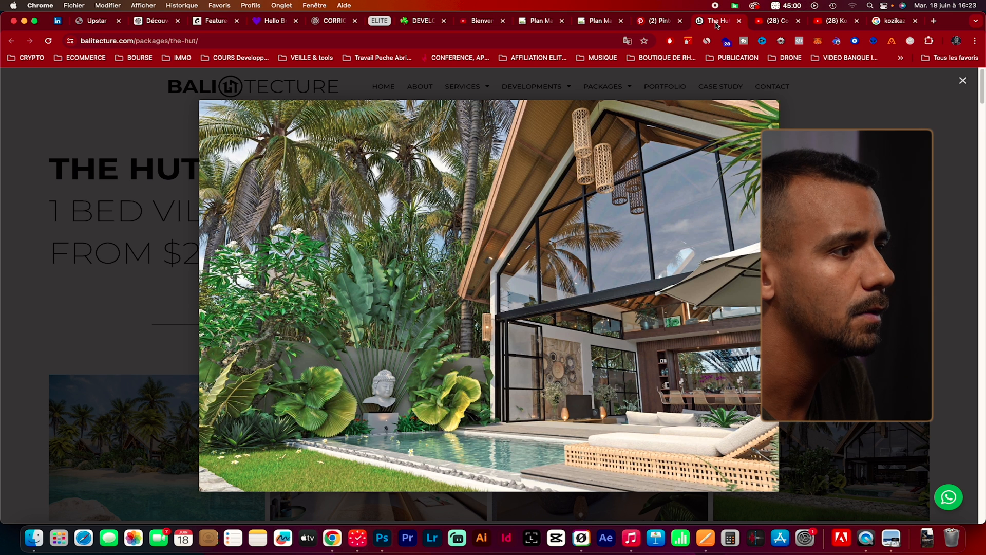
left_click(602, 24)
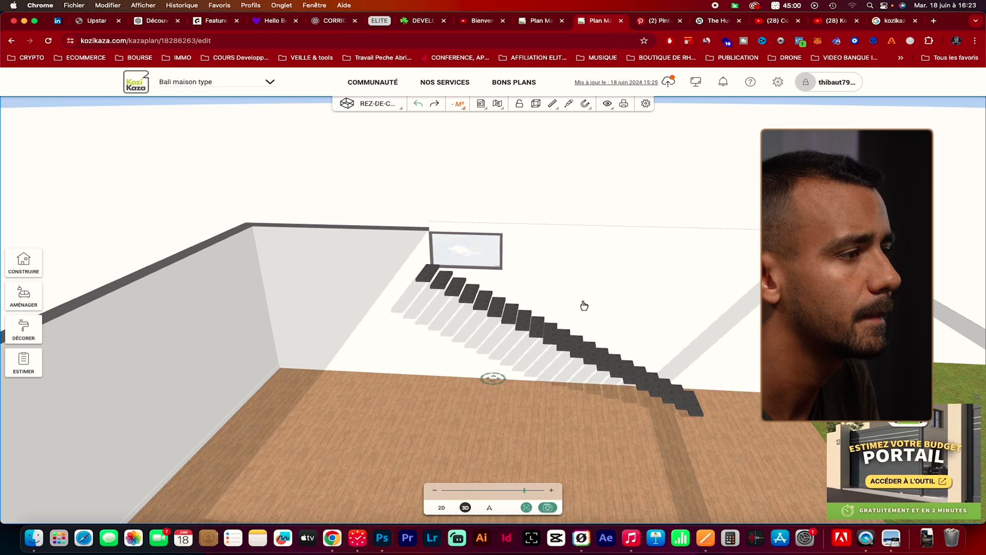
mouse_move(602, 455)
left_mouse_down()
mouse_move(627, 429)
mouse_move(609, 456)
left_mouse_up()
left_click(481, 257)
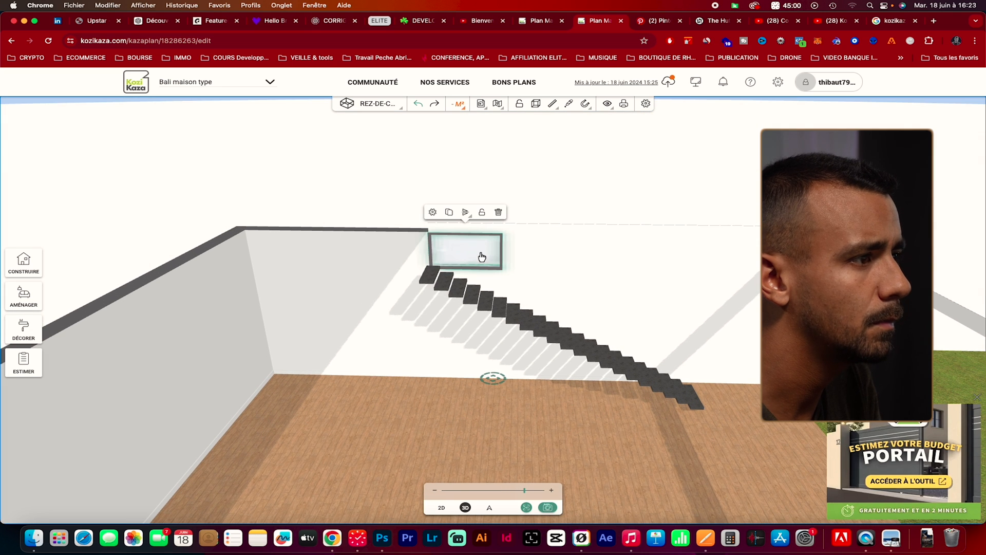
left_click(433, 212)
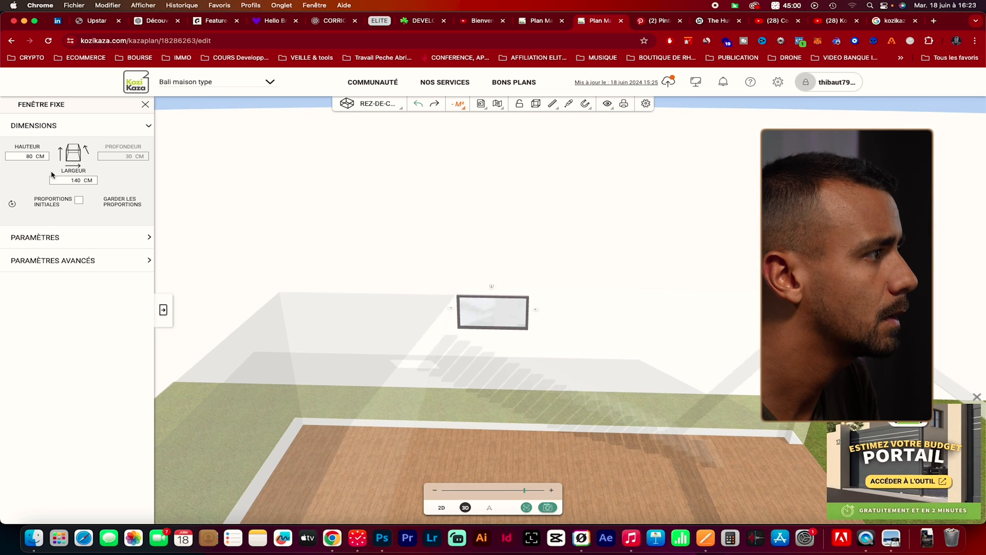
double_click(79, 180)
type("1")
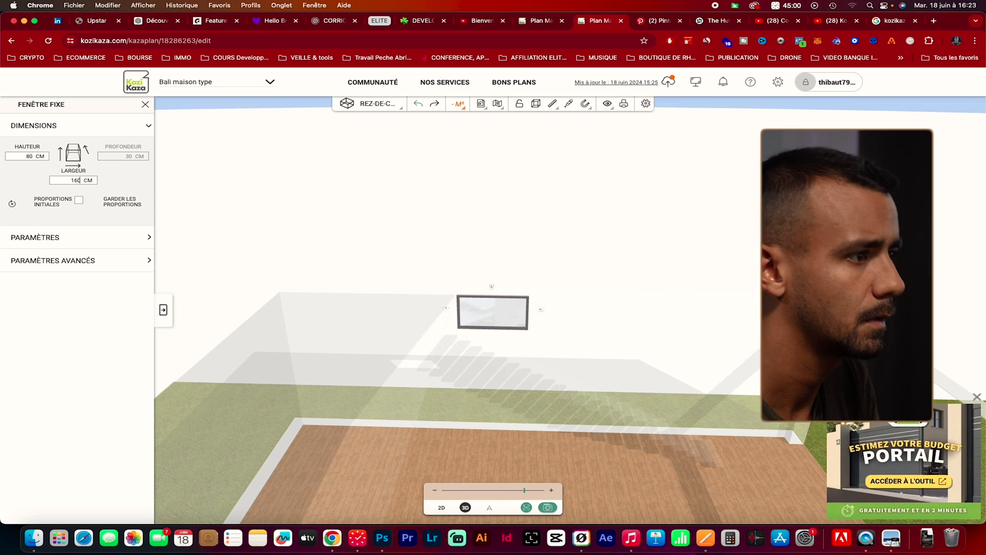
type("60")
key("Return")
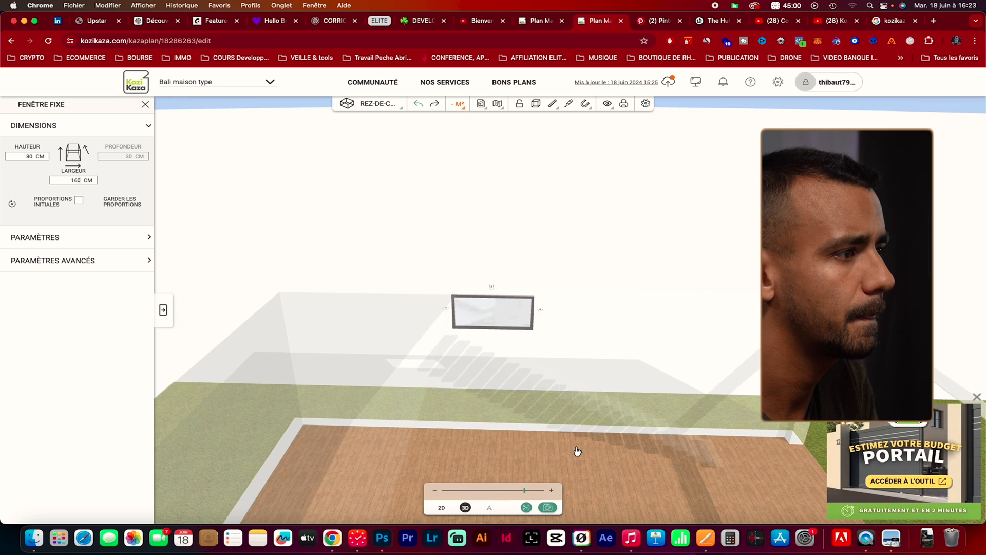
left_click(578, 451)
Shift the widened window along its wall in the 2D plan to line up with the staircase's upper end
left_click(441, 508)
left_click(504, 297)
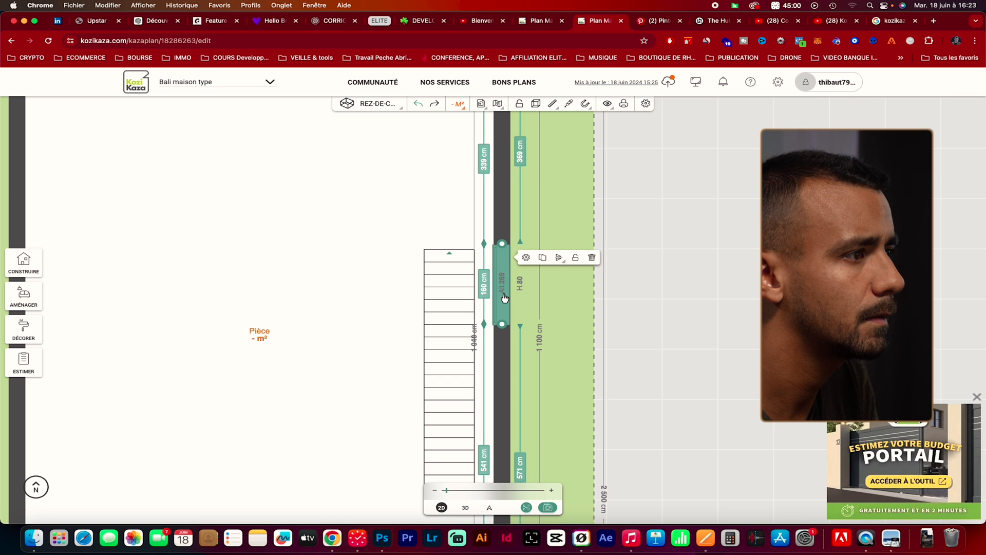
left_click(576, 326)
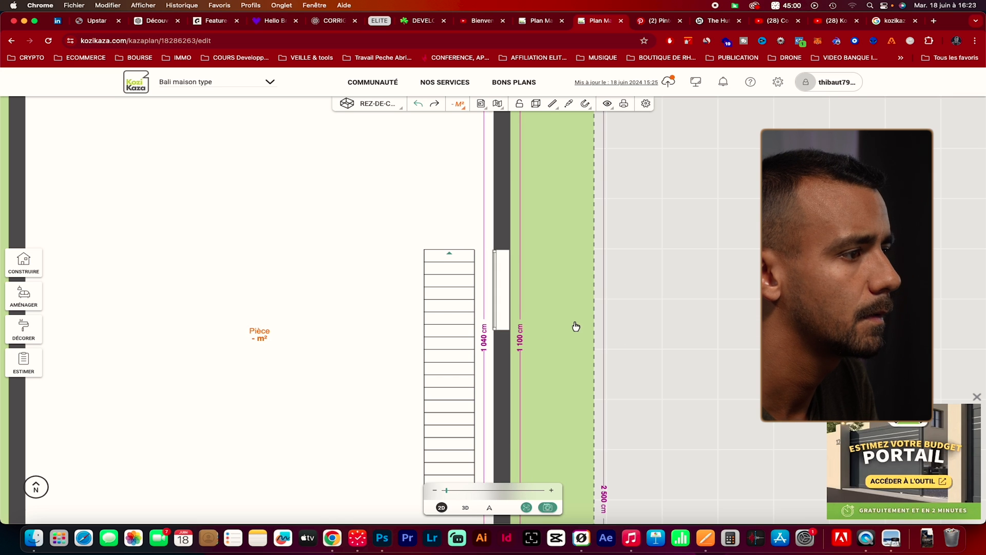
left_click(465, 508)
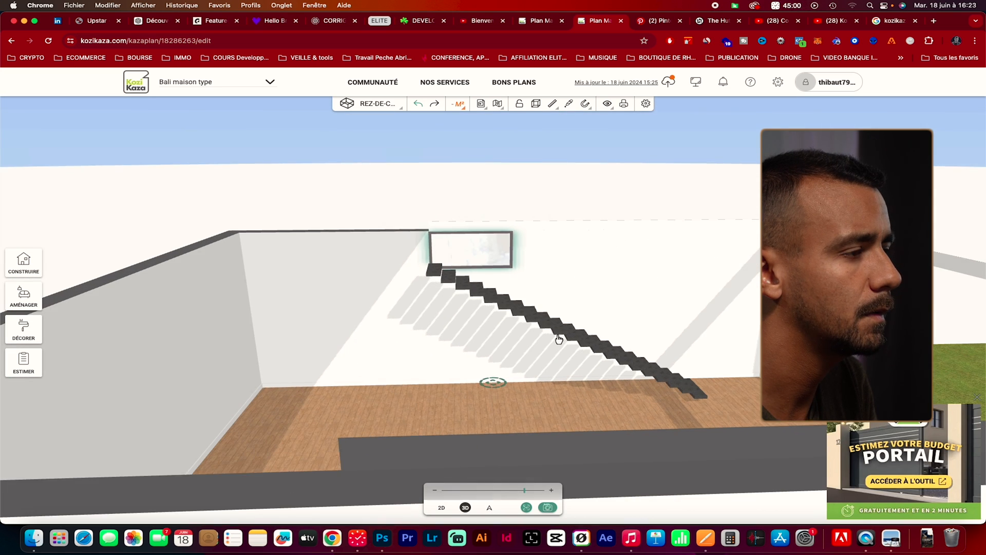
left_click_drag(559, 339, 540, 346)
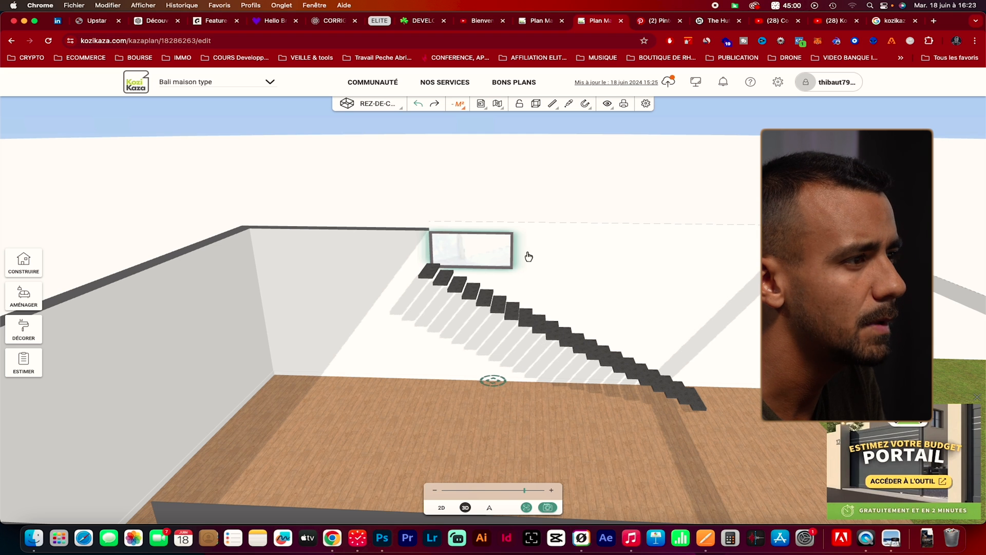
Set the staircase window's width to 200 cm and close its settings
left_click(506, 259)
left_click(436, 212)
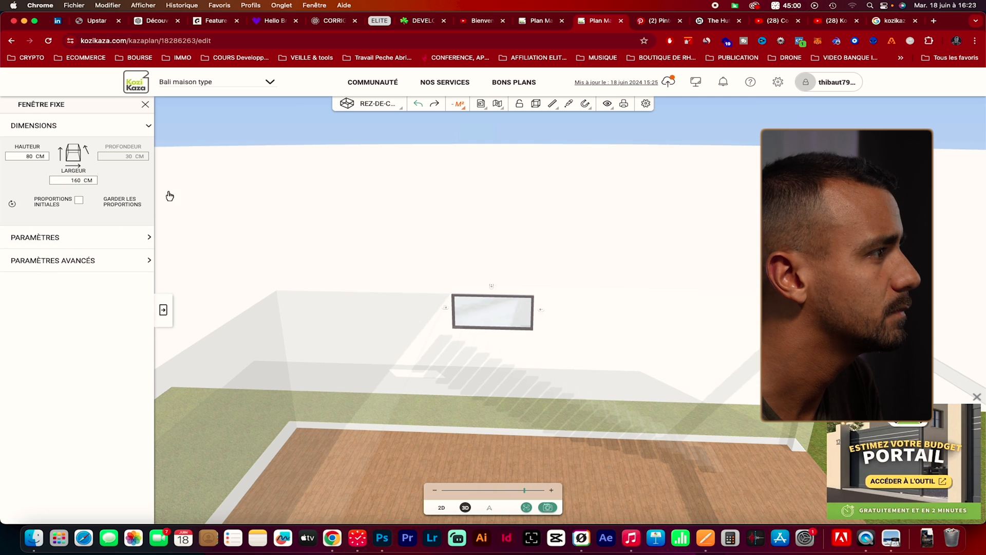
double_click(77, 180)
type("200")
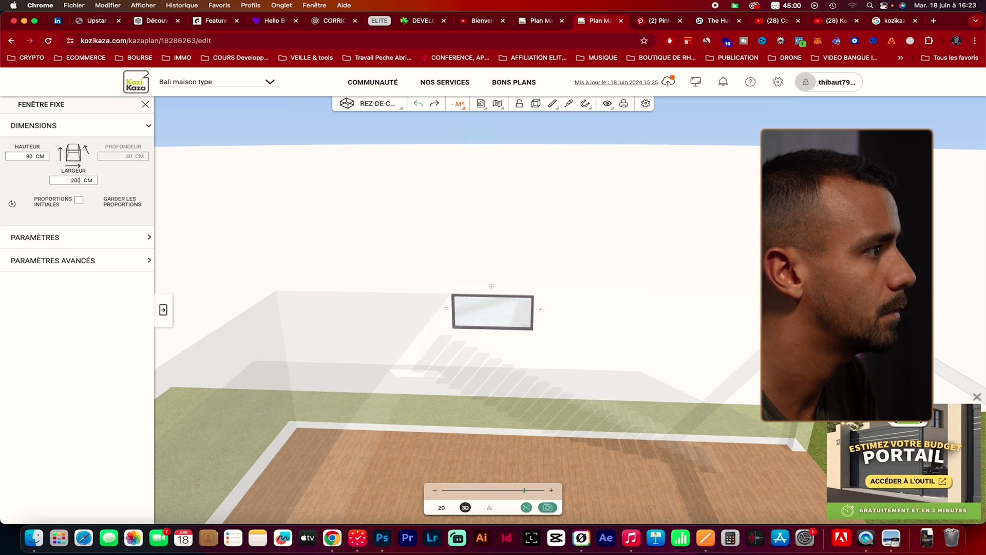
key("Return")
left_click(484, 426)
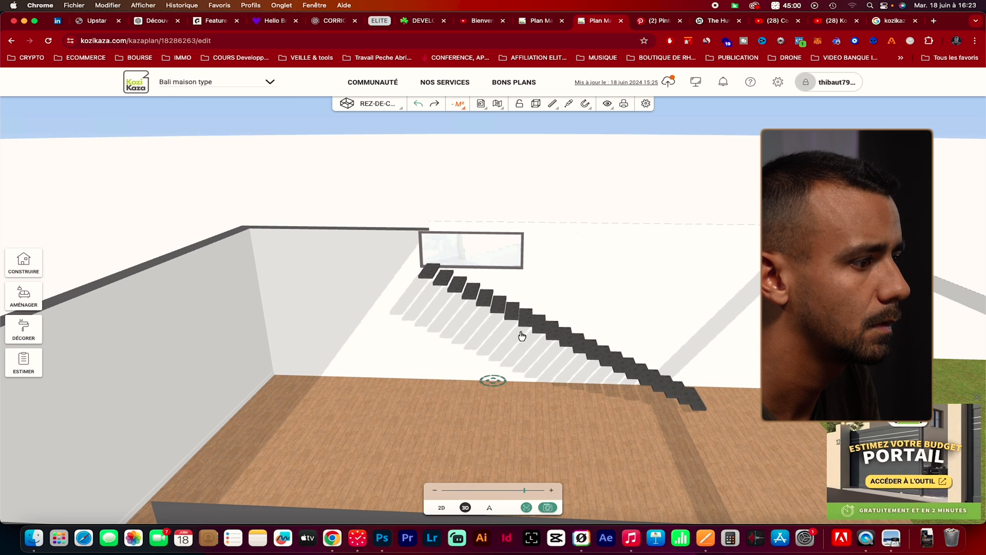
Realign the window with the staircase's upper end in the 2D plan, 348 cm from the inside corner, and check it in 3D
left_click(442, 508)
left_click(503, 285)
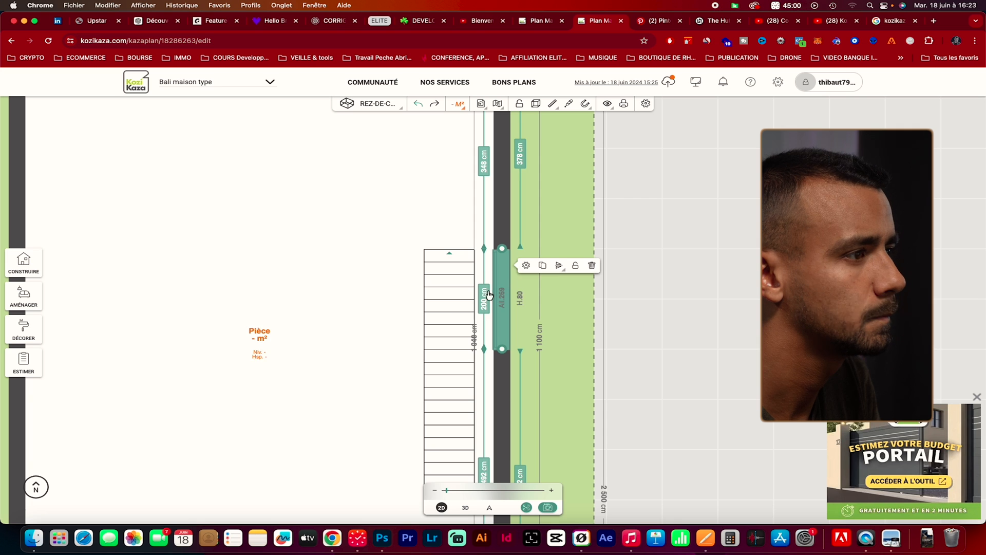
left_click(372, 356)
left_click_drag(314, 437, 403, 420)
left_click(464, 507)
left_click_drag(337, 453, 549, 390)
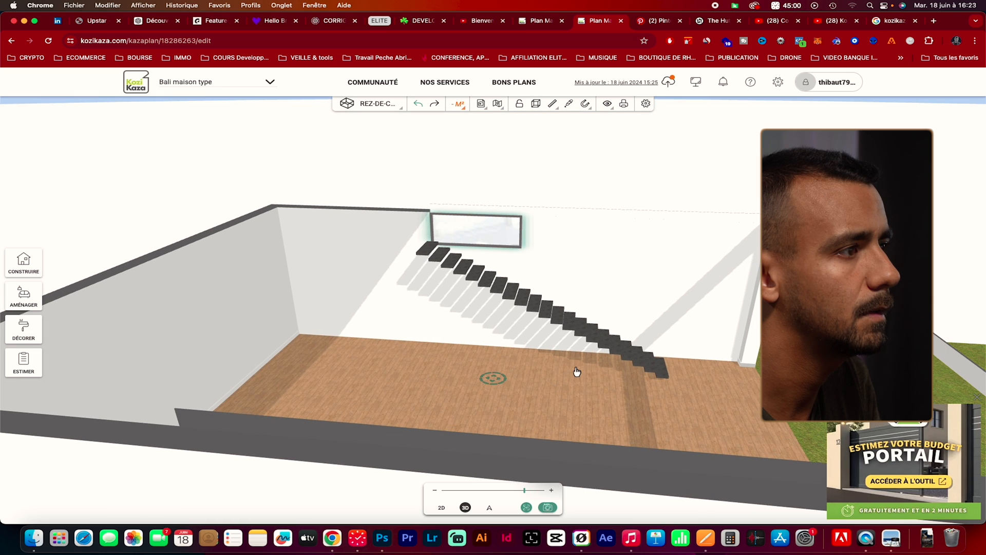
left_click(578, 359)
Duplicate the staircase window and place the two 200 cm windows end to end along the wall, starting 347 cm from the inside corner
left_click(512, 240)
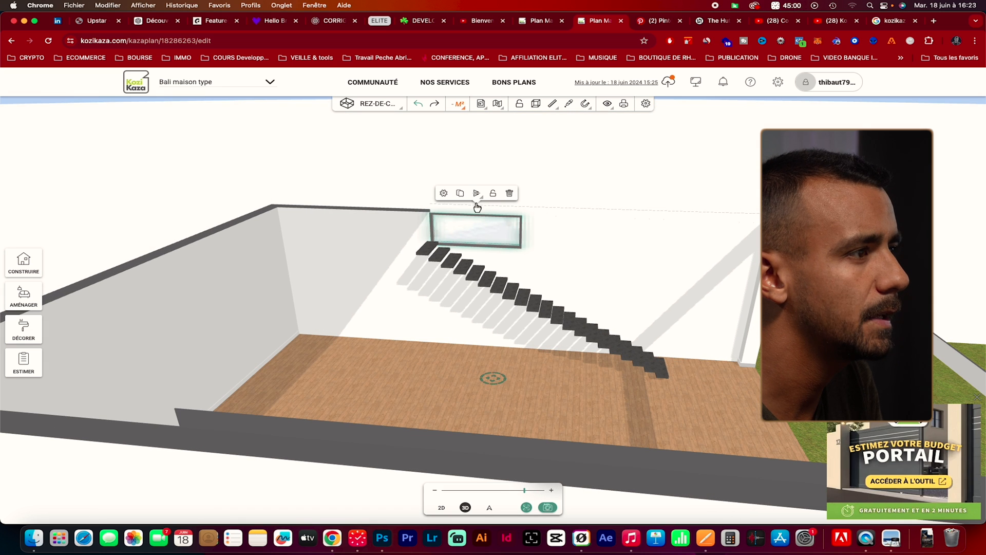
left_click(460, 194)
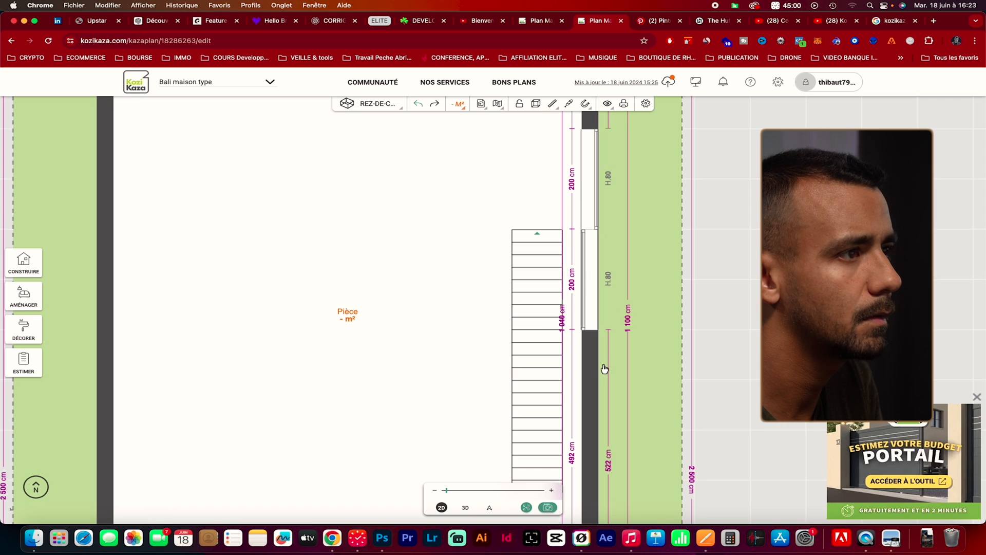
left_click(594, 219)
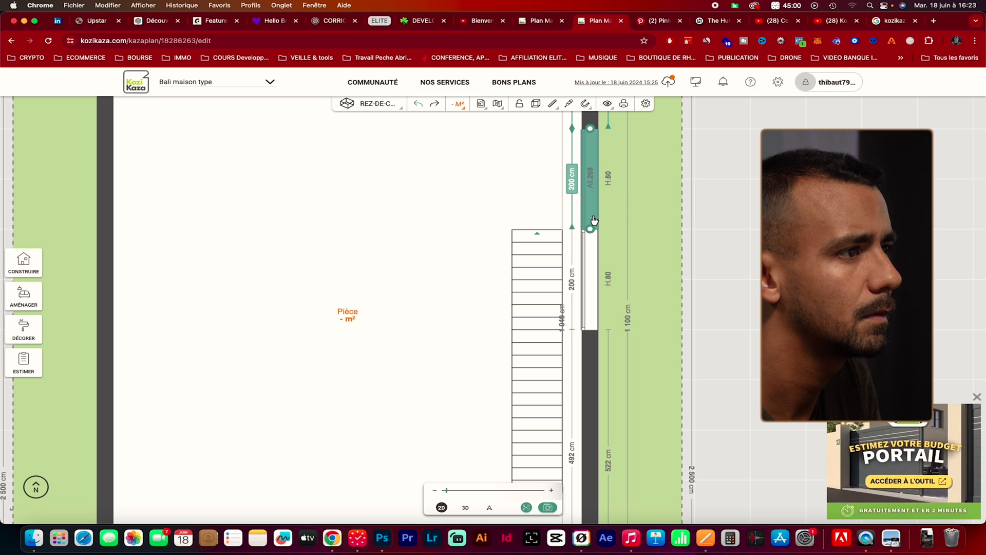
left_click(595, 299)
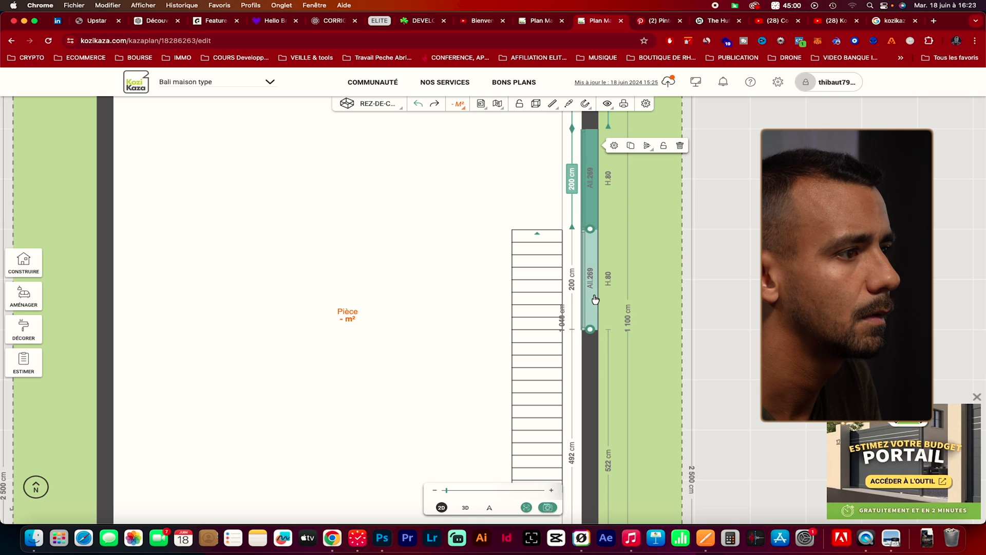
left_click_drag(594, 297, 583, 373)
left_click_drag(589, 205, 590, 301)
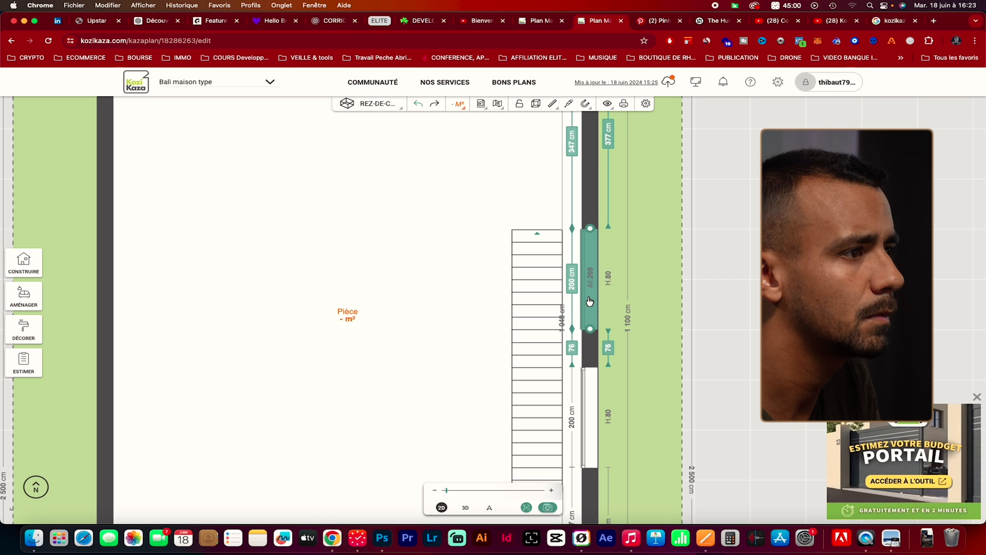
scroll(653, 323, "down", 2)
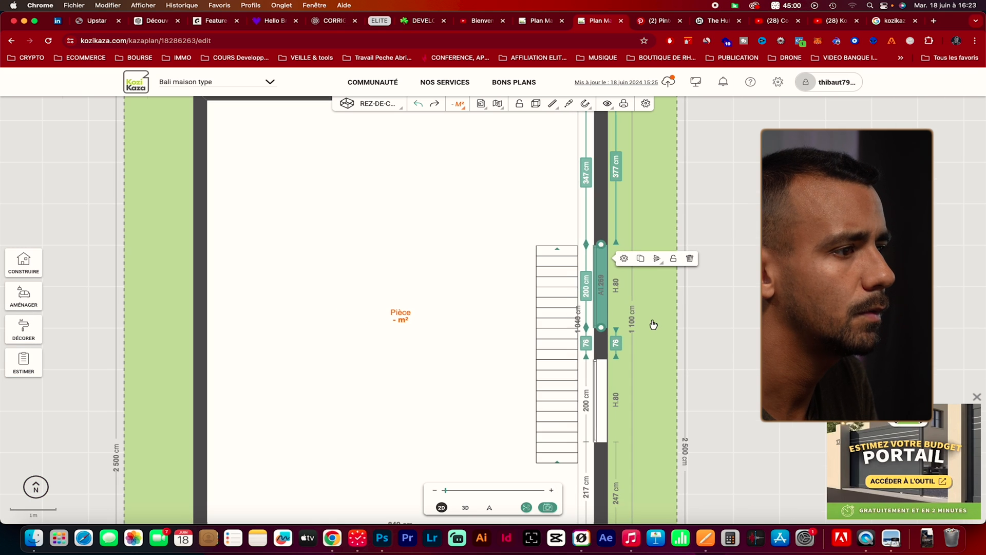
left_click_drag(598, 404, 601, 376)
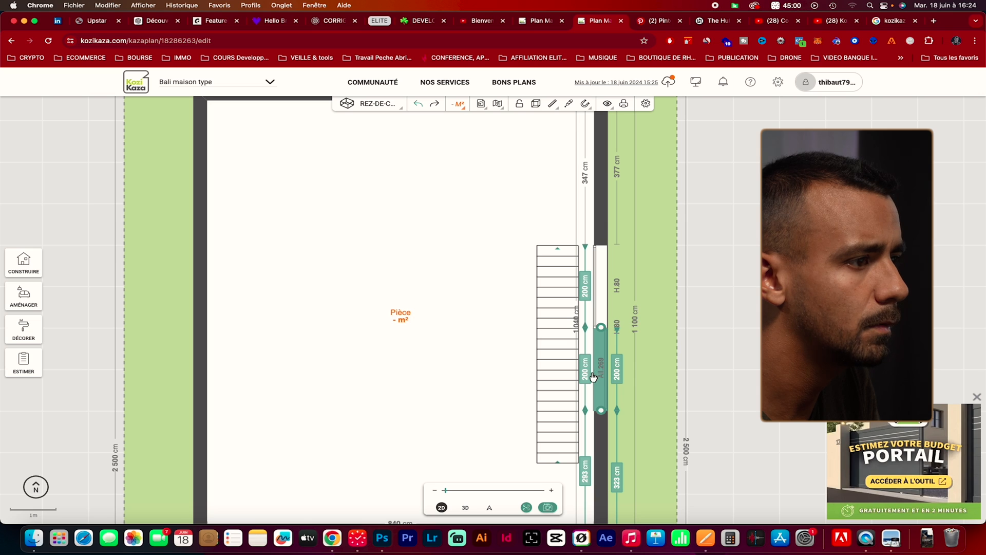
Add a third 200 cm window directly after the second along the staircase wall and check the row in 3D
left_click_drag(586, 377, 600, 376)
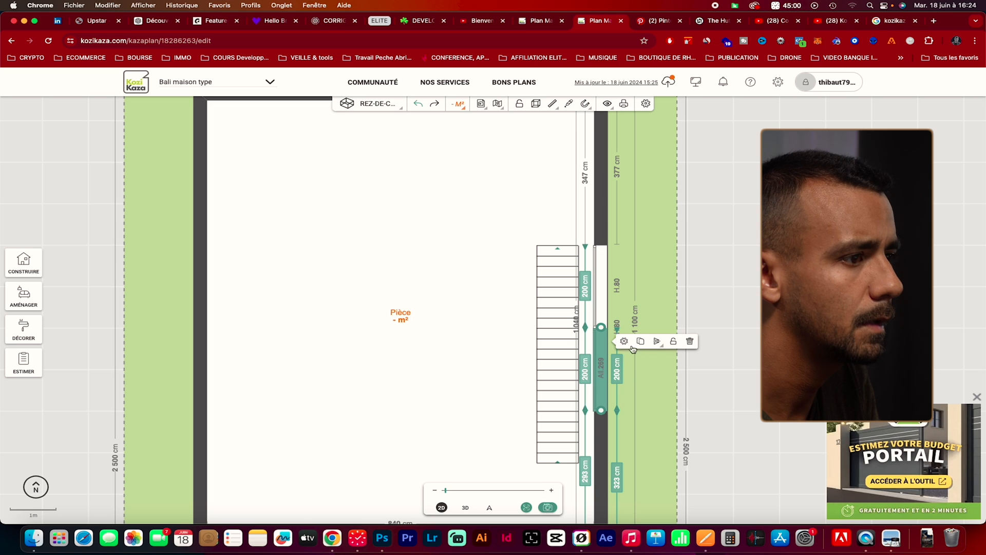
left_click(620, 377)
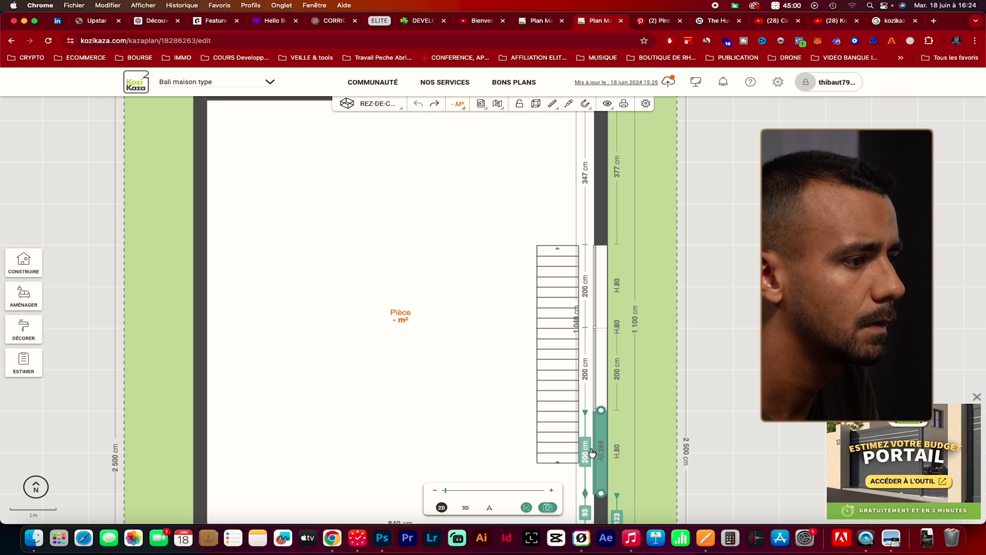
left_click(600, 451)
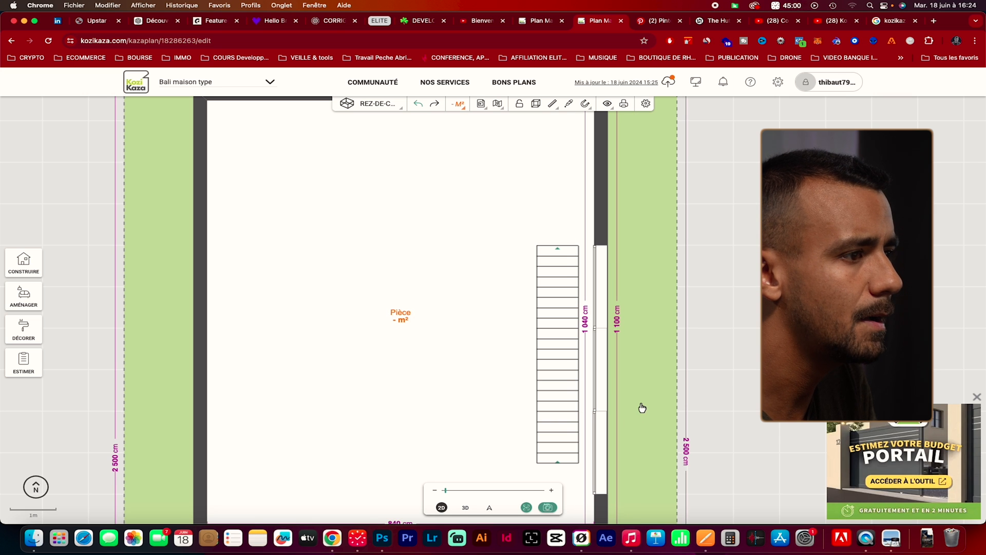
left_click(465, 507)
left_click_drag(447, 380, 441, 412)
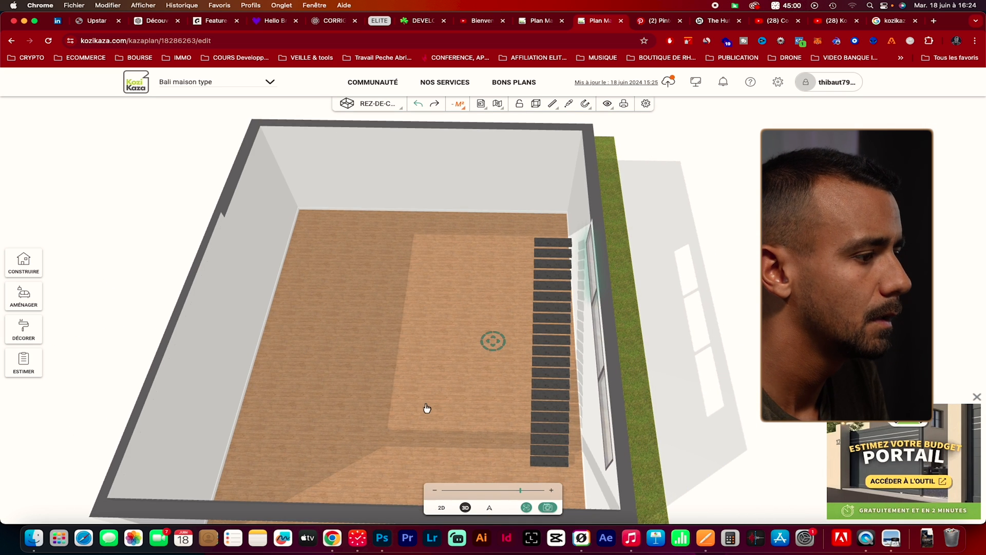
Copy the first staircase window onto the opposite side wall, 346 cm from the inside corner, and view it in 3D
left_click(441, 508)
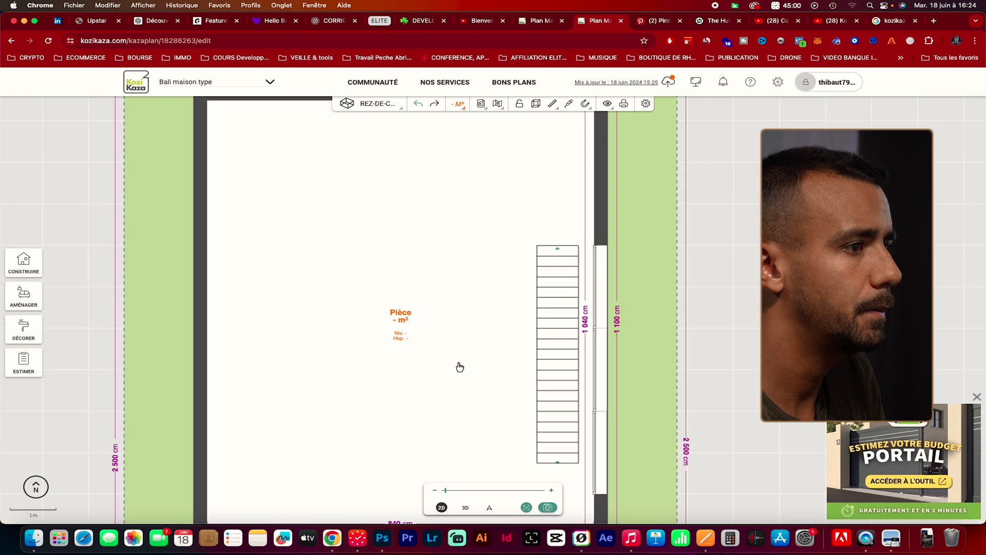
left_click(597, 278)
left_click_drag(640, 258, 213, 294)
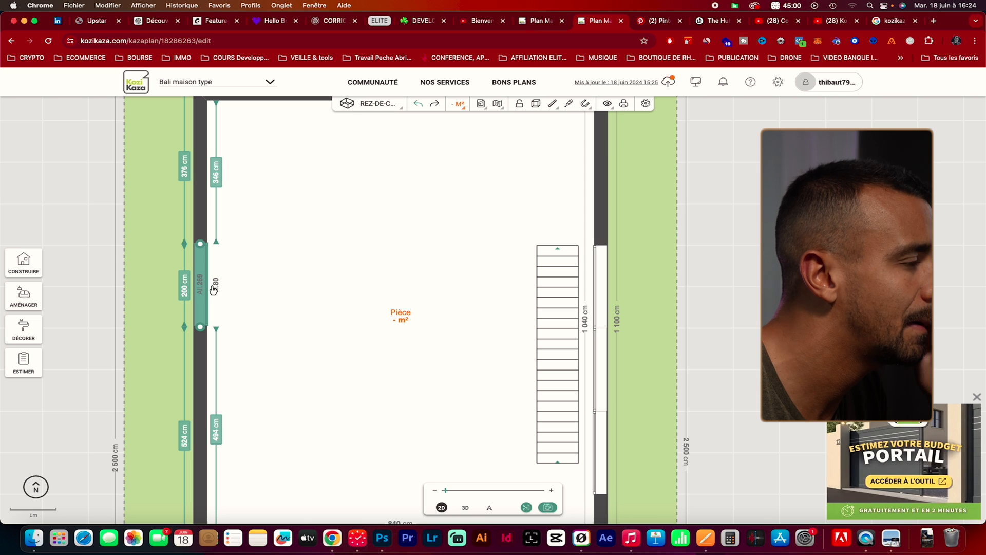
left_click(462, 506)
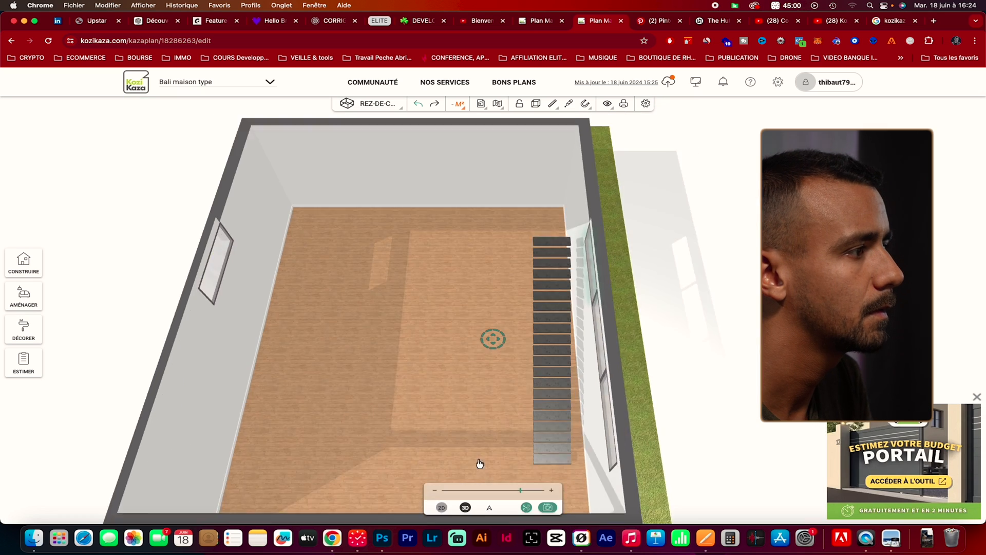
left_click_drag(261, 330, 505, 427)
Shift the window on the wall opposite the staircase to 353 cm from the inside corner and check it in 3D
left_click(442, 506)
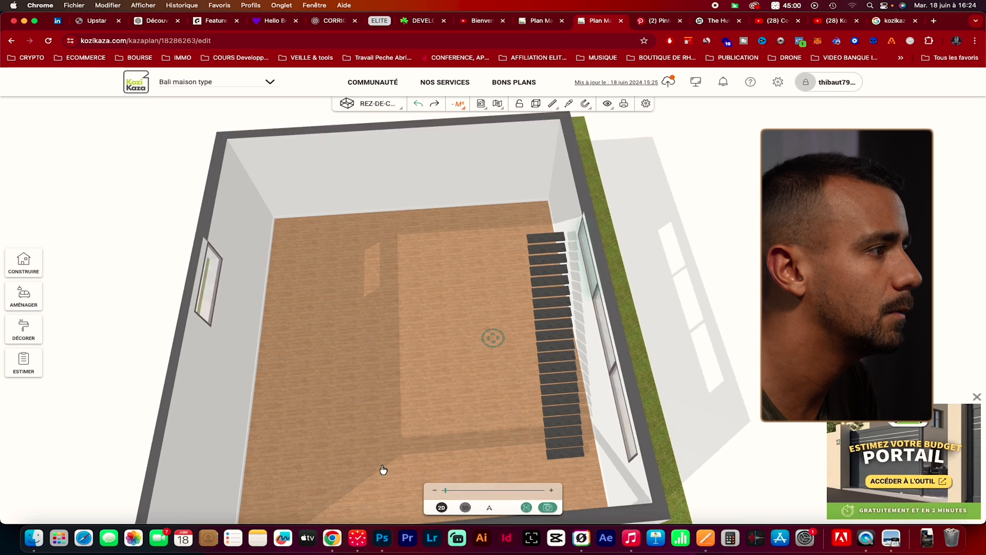
left_click_drag(202, 291, 203, 293)
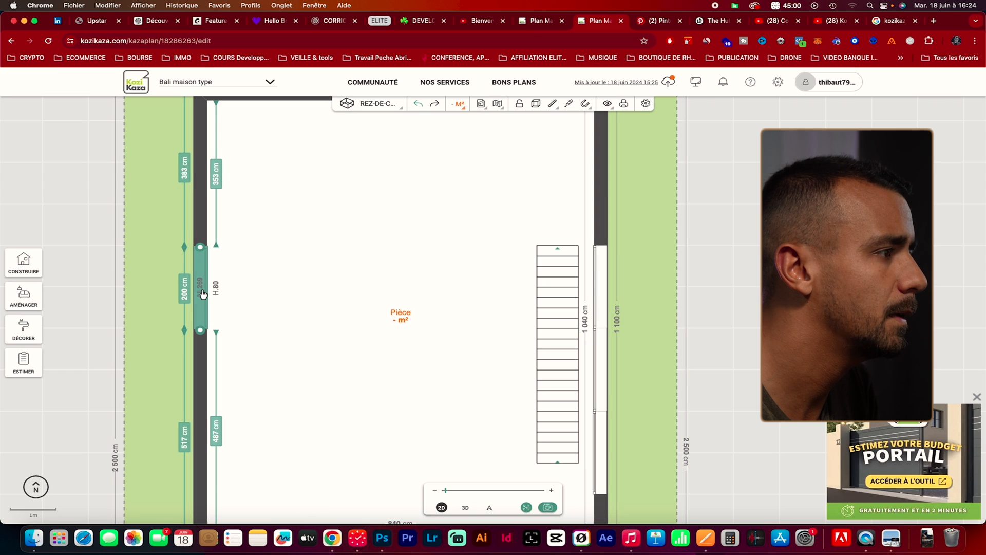
left_click(464, 509)
left_click_drag(433, 411, 412, 370)
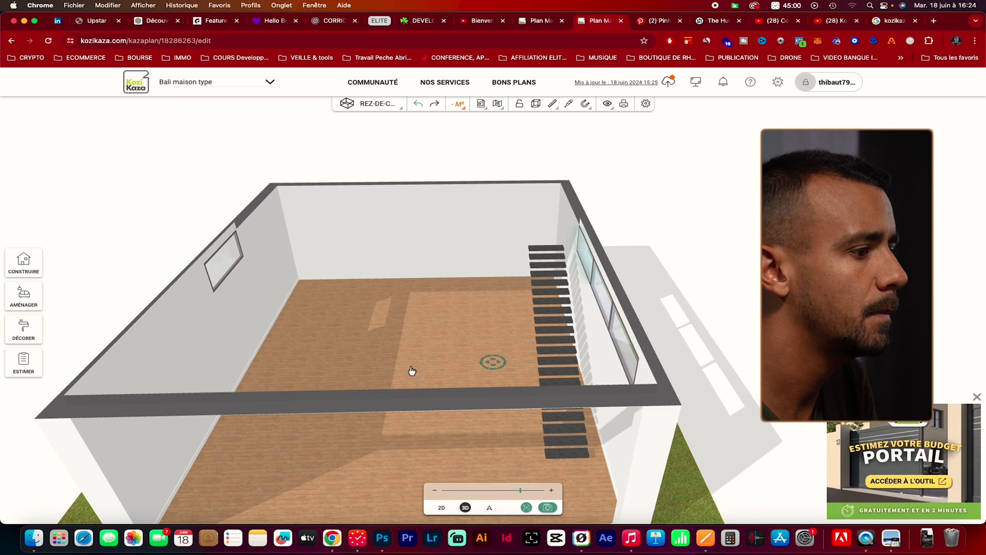
left_click(442, 508)
left_click(201, 292)
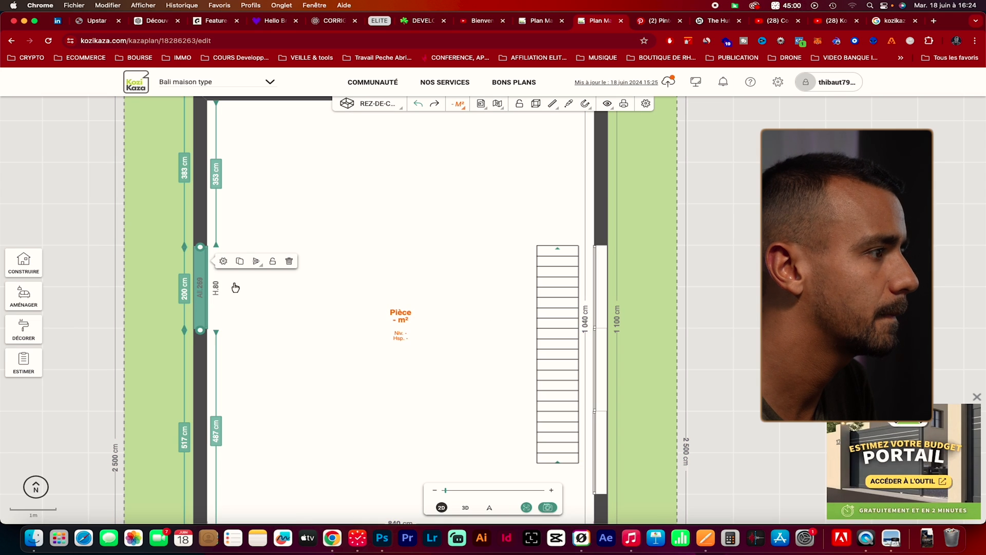
left_click(238, 262)
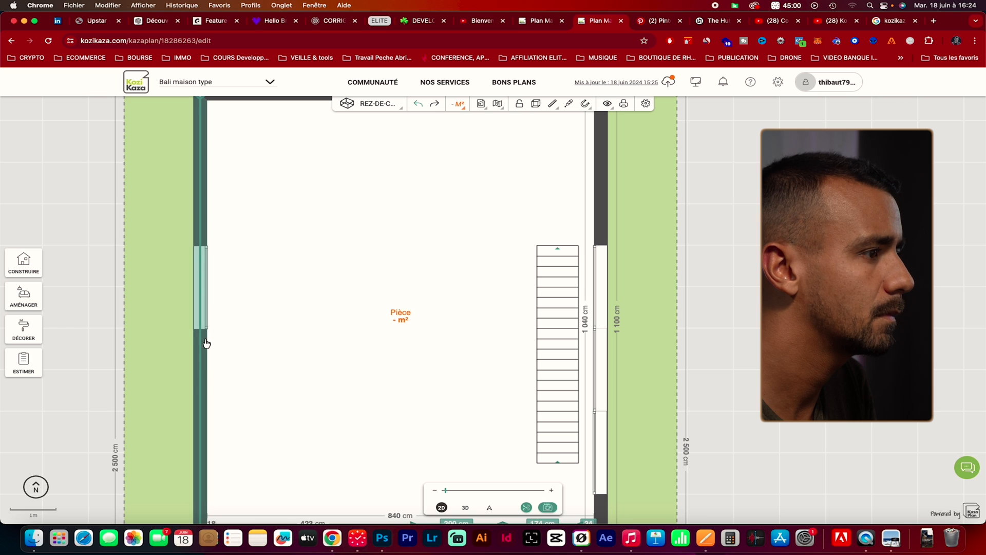
left_click_drag(345, 405, 351, 275)
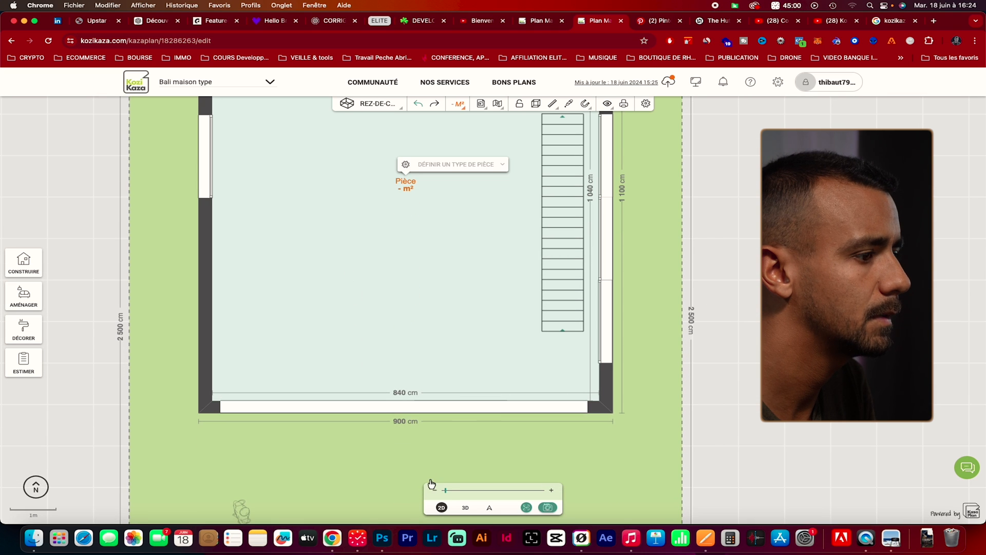
left_click(465, 507)
left_click(430, 359)
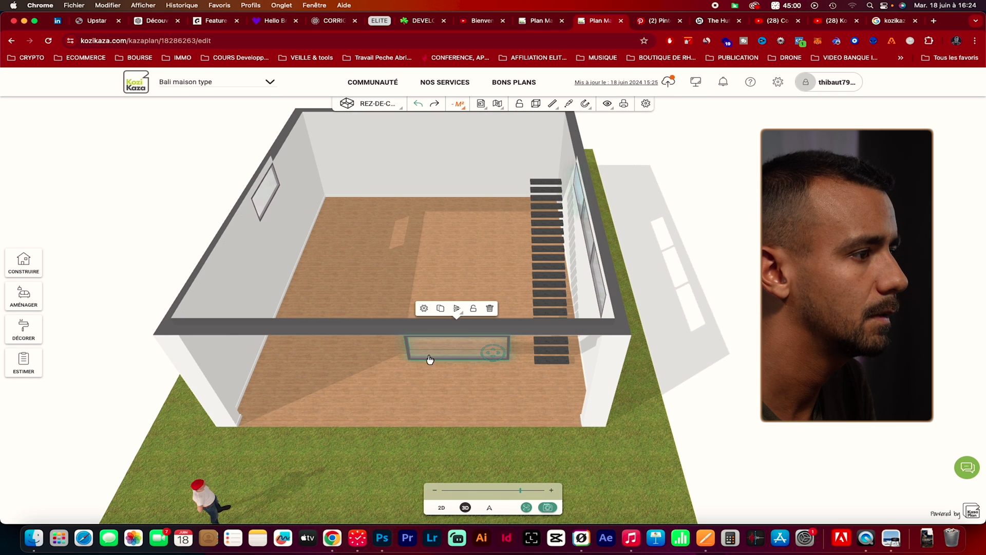
left_click(487, 309)
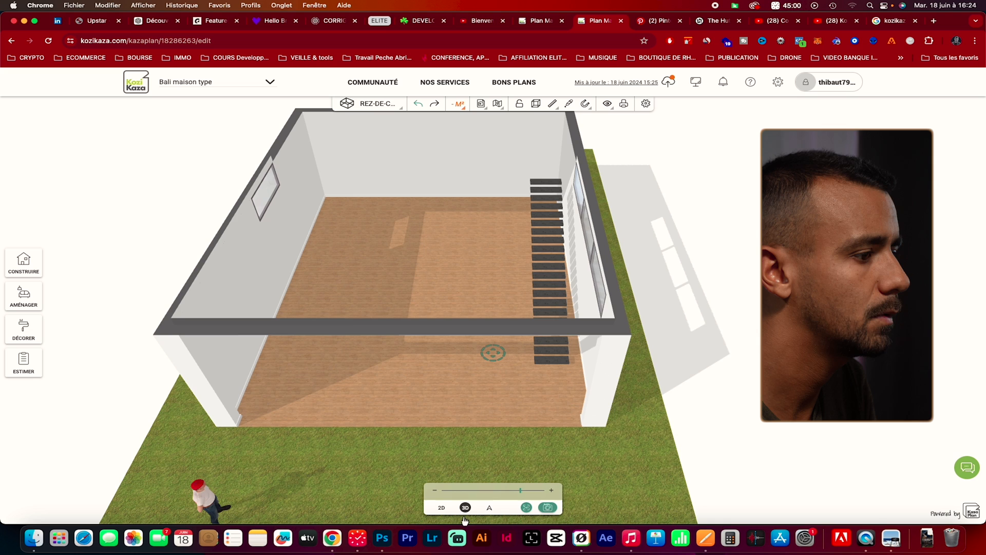
Duplicate the high window on the wall opposite the staircase and place the 200 cm copy directly after it
left_click(437, 510)
scroll(267, 259, "up", 3)
left_click(336, 274)
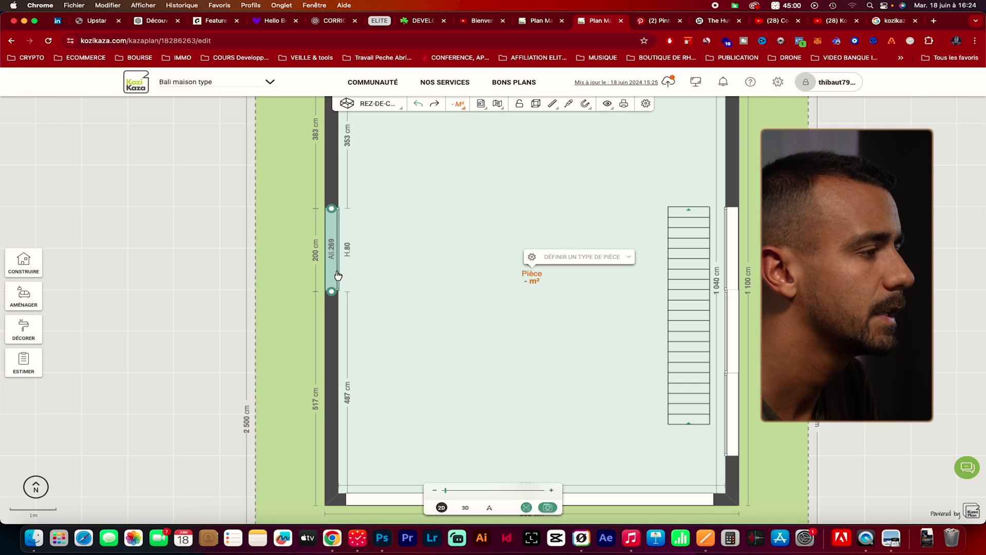
left_click(338, 275)
left_click(371, 225)
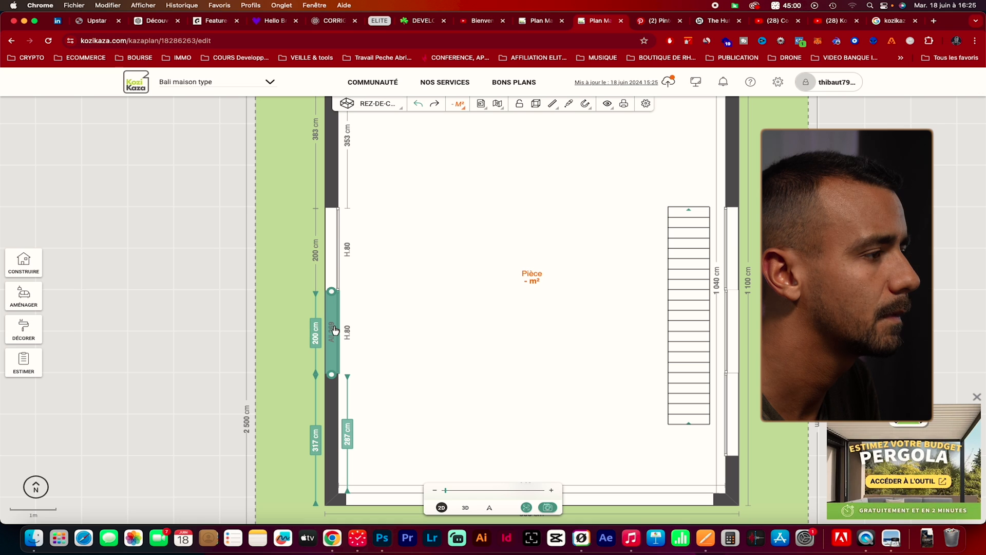
left_click(332, 313)
left_click(338, 335)
left_click(367, 306)
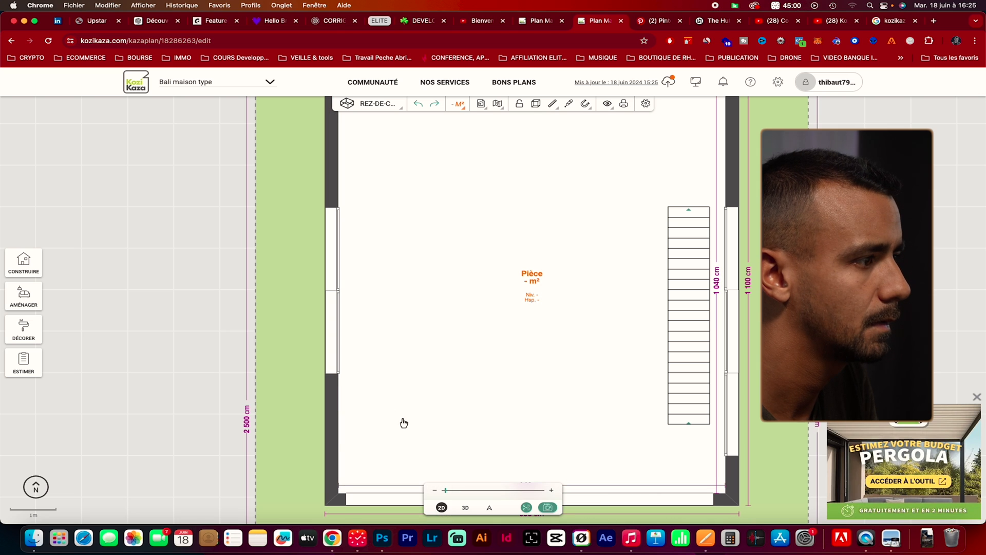
left_click(343, 371)
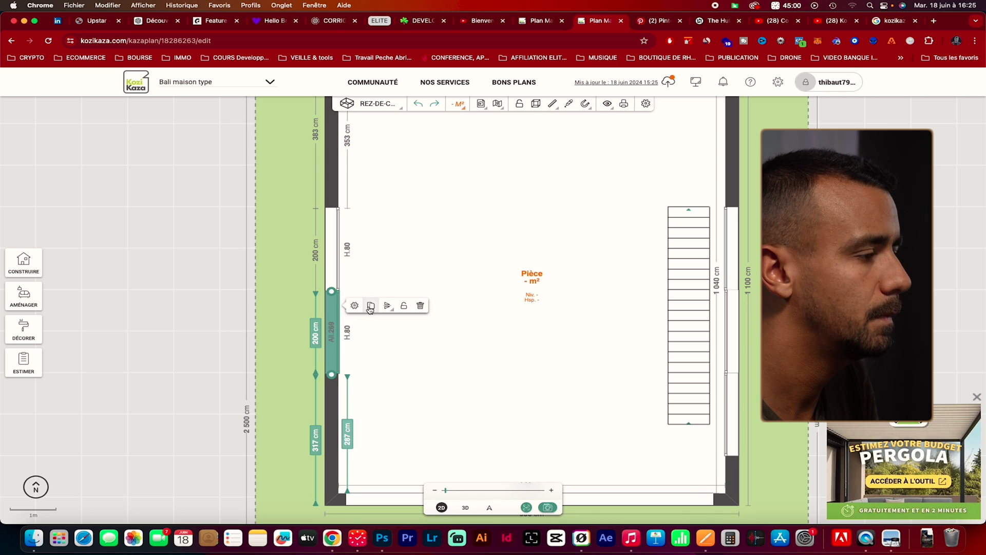
left_click(370, 308)
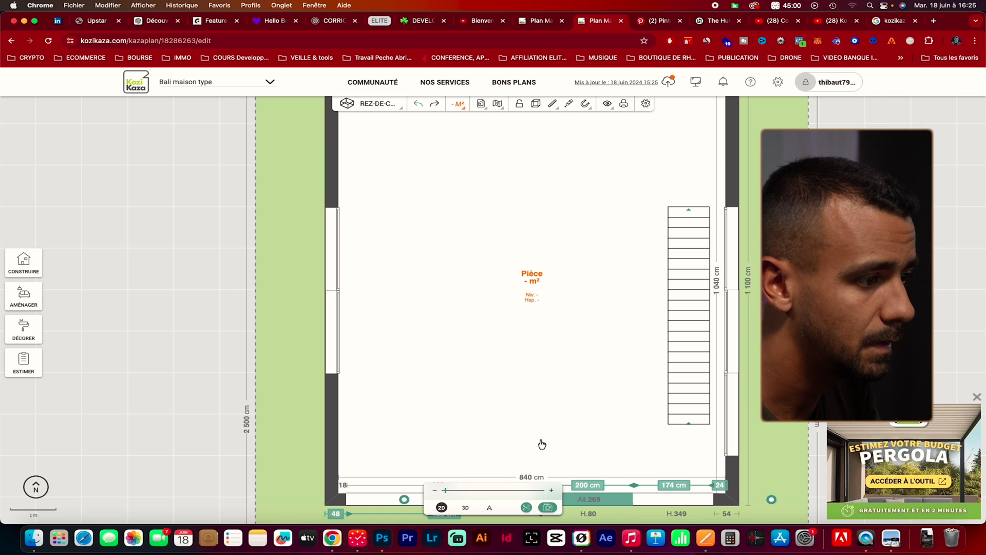
left_click_drag(539, 440, 533, 390)
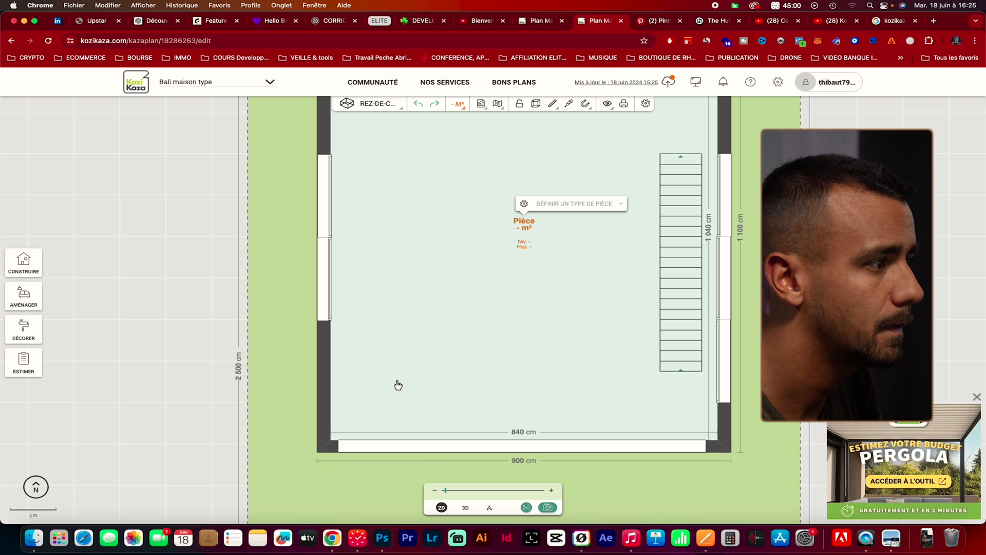
Add a third 200 cm window at the end of the row opposite the staircase and view the row in 3D
left_click(328, 307)
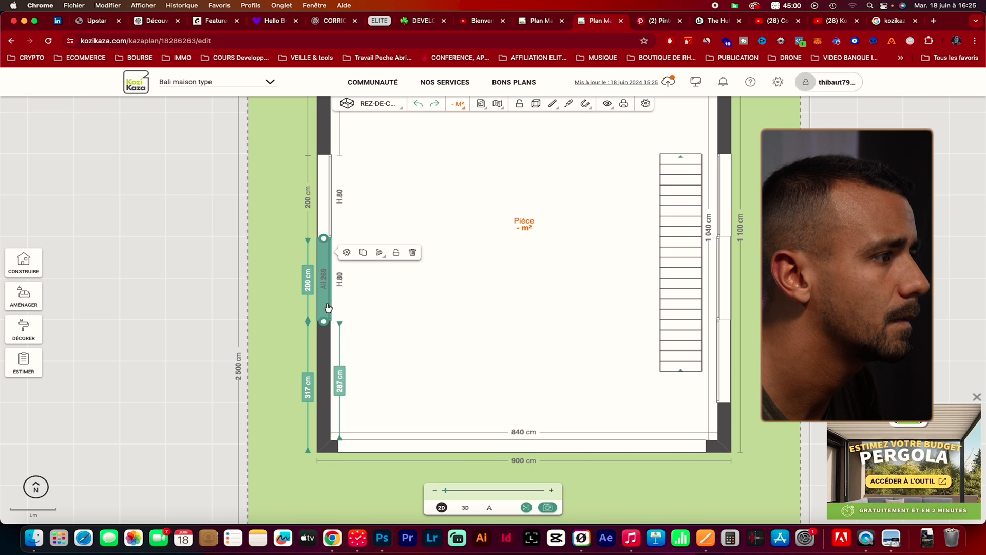
left_click(359, 253)
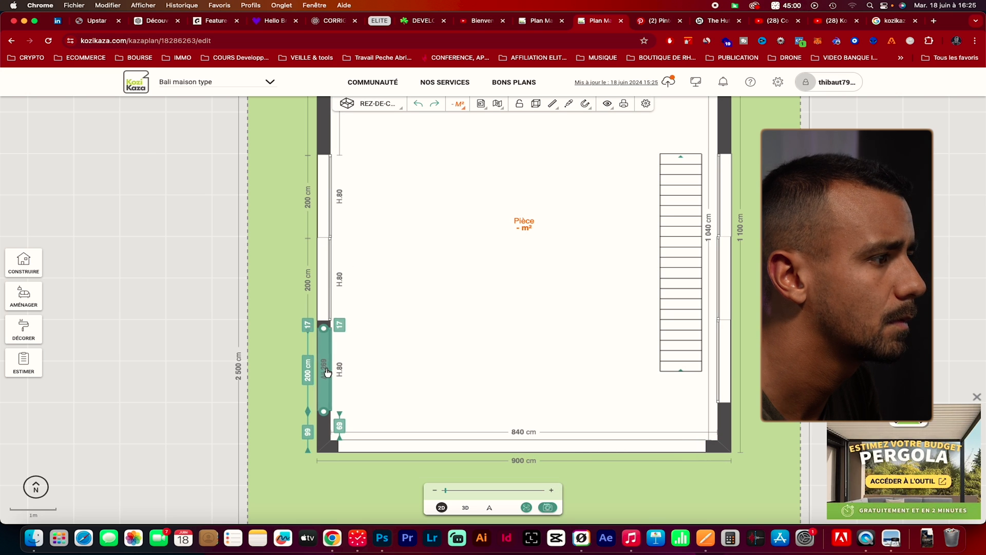
left_click(330, 364)
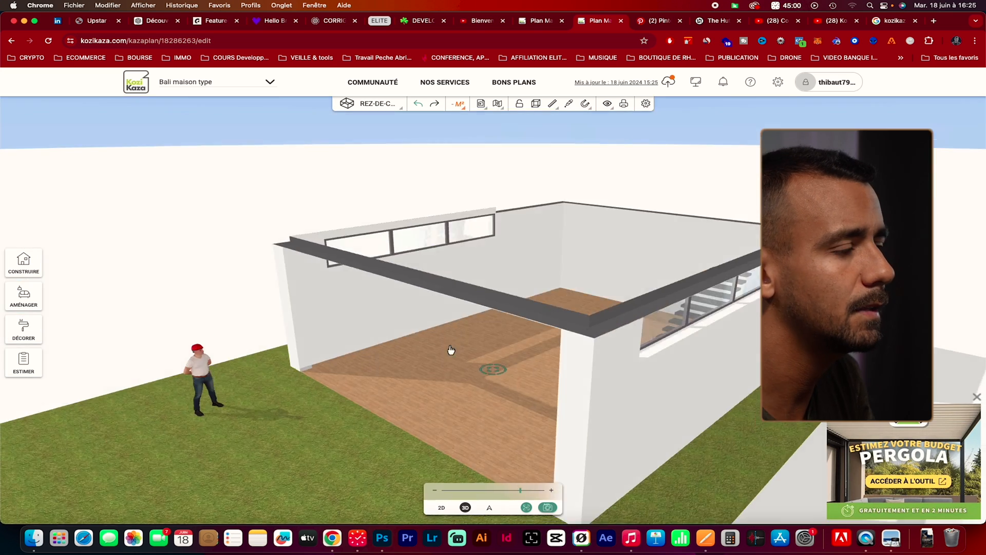
left_click_drag(451, 350, 574, 363)
Consult The Hut reference photo and add a fixed window low on the wall opposite the staircase
left_click(695, 23)
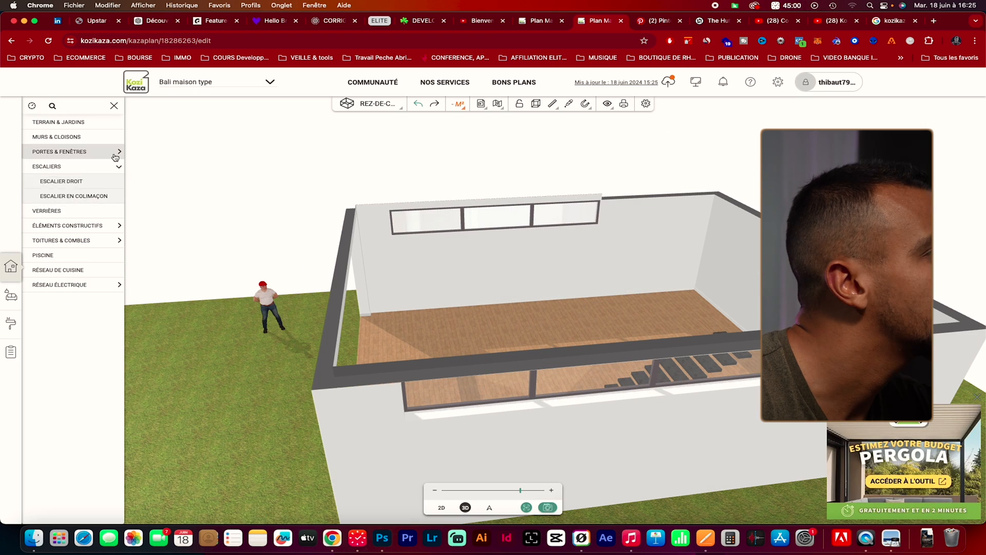
left_click(117, 152)
left_click(97, 193)
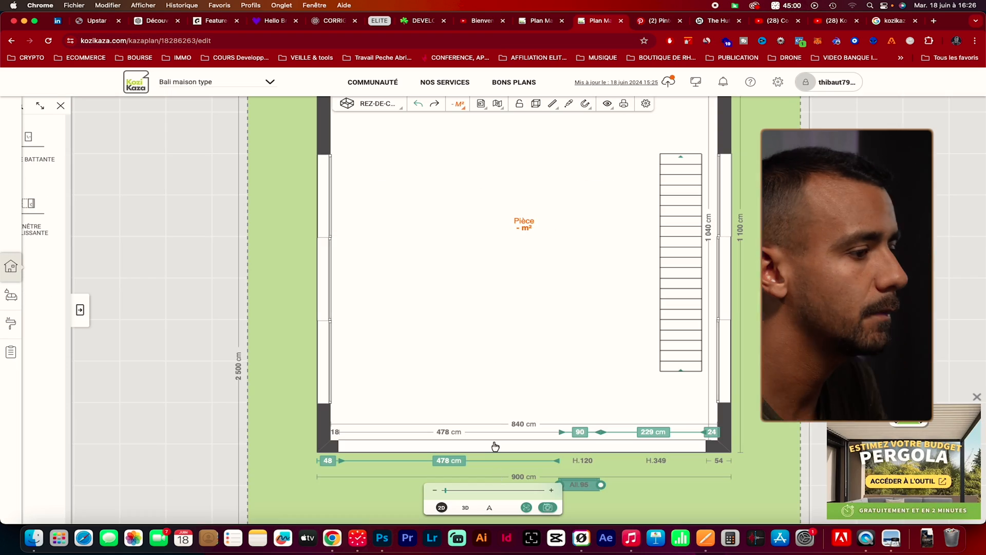
left_click(495, 445)
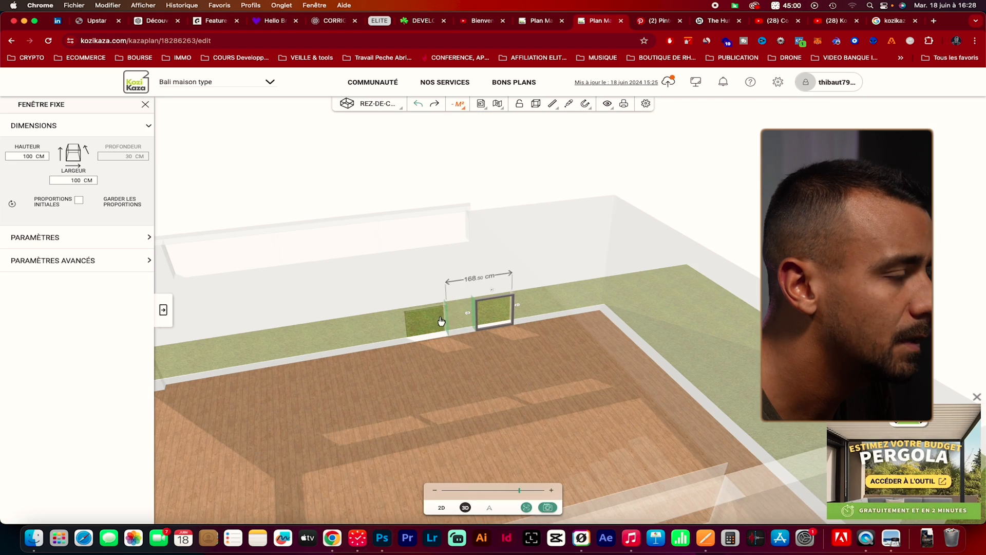
Edit the dimensions of the low fixed window in 3D, entering 50, with The Hut photo as reference
double_click(76, 180)
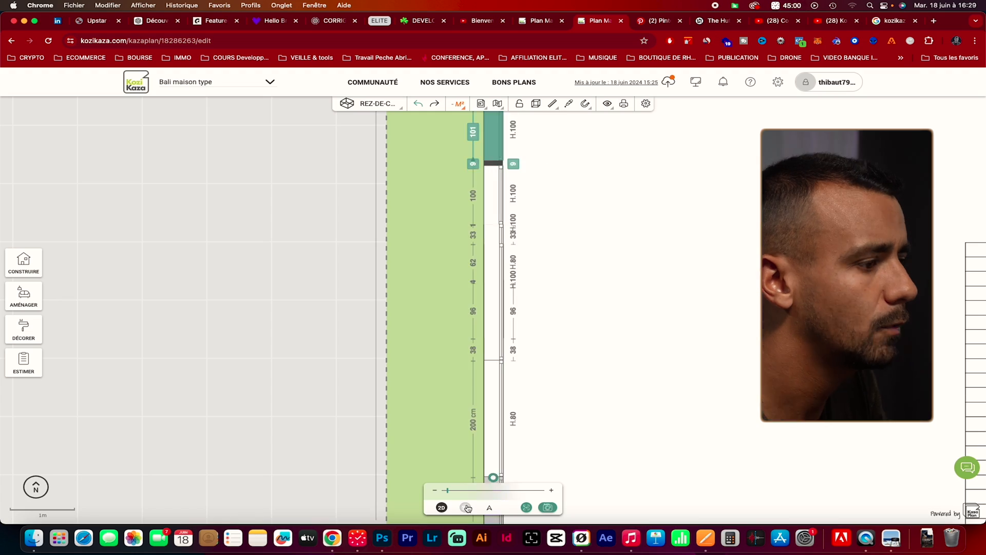
left_click(466, 508)
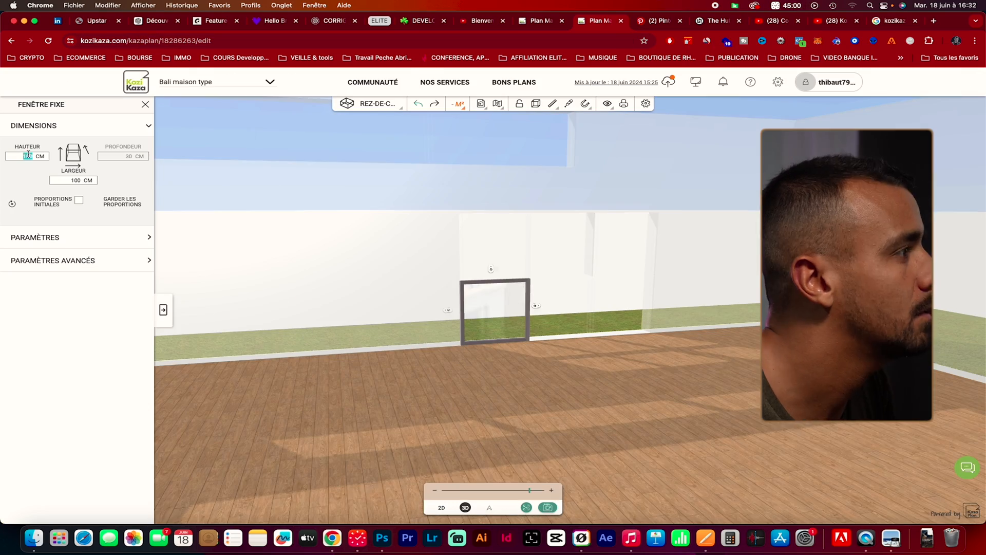
type("50")
key("Return")
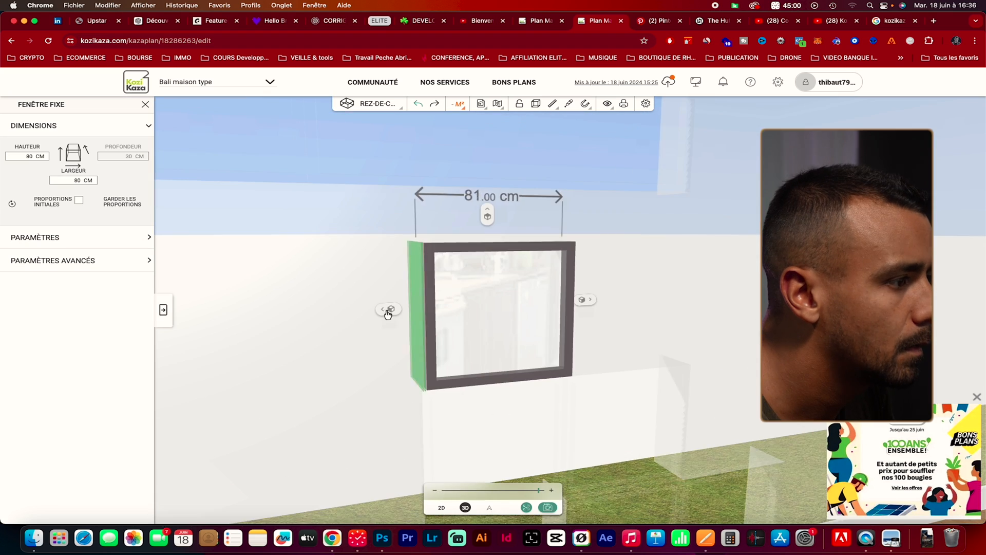
Nudge the 80 by 80 cm fixed window sideways to align it with the other panes of the low window grid
left_click_drag(390, 311, 299, 318)
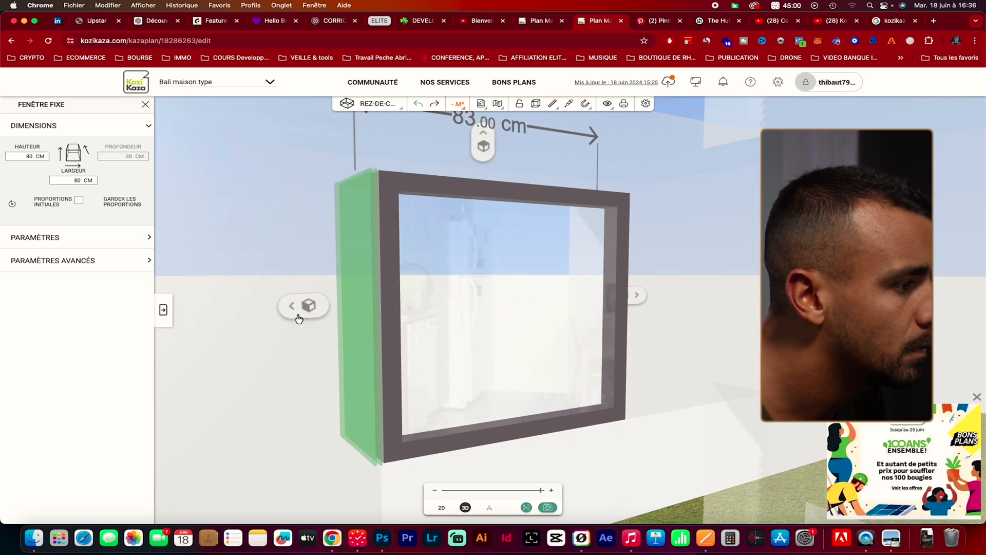
left_click(299, 314)
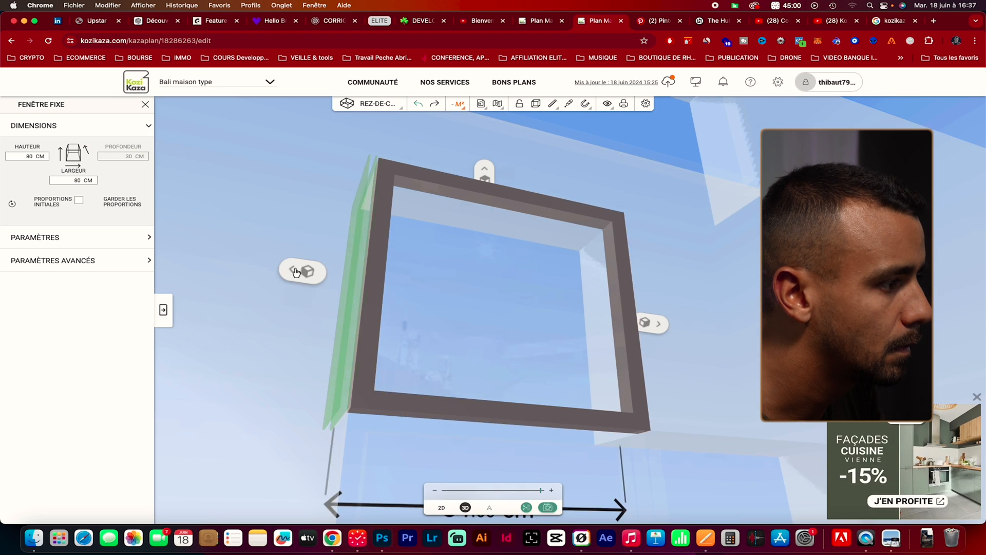
left_click(296, 272)
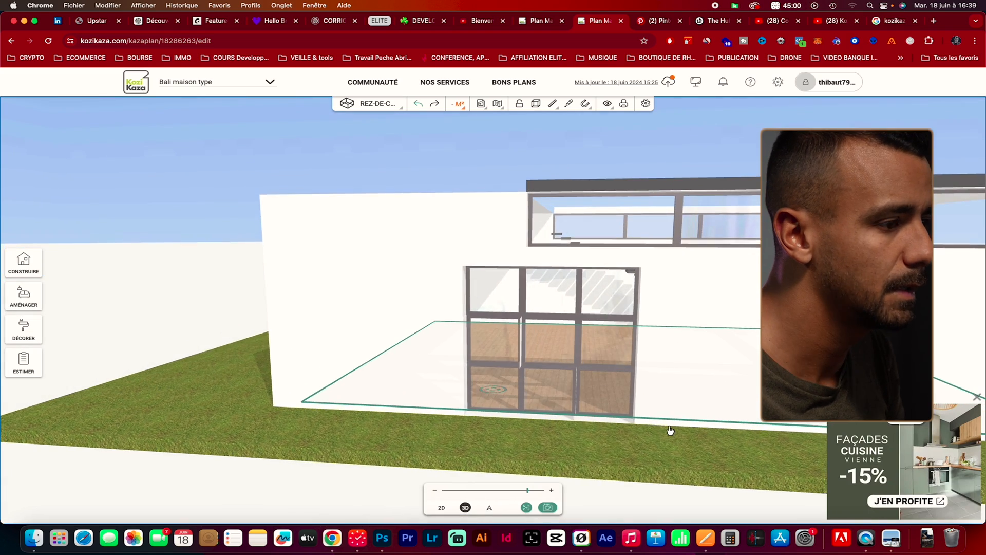
Shift the bottom-row pane nearest the house's open front toward the middle pane to close the gap in the grid
mouse_move(670, 430)
left_mouse_down()
mouse_move(588, 419)
mouse_move(655, 421)
left_mouse_up()
left_click(655, 421)
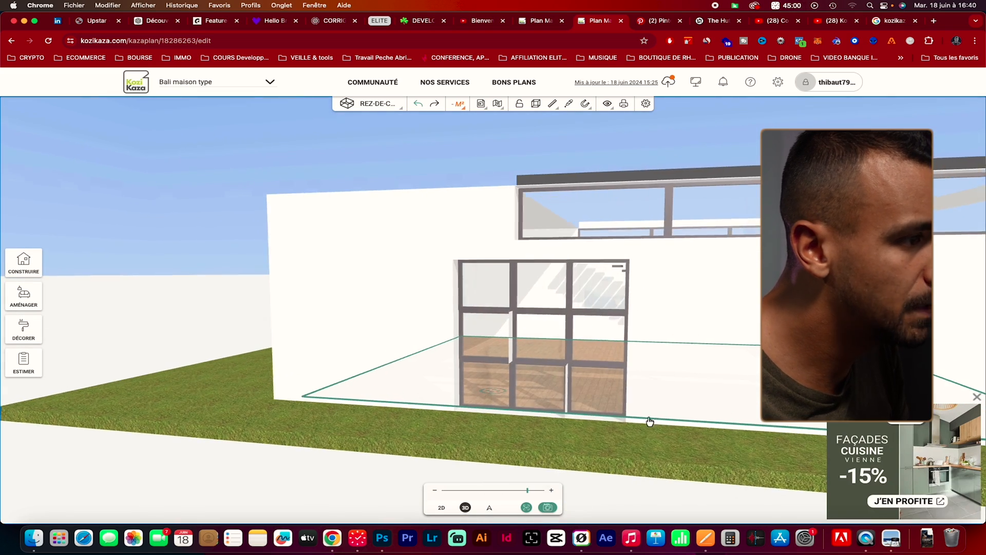
scroll(381, 349, "up", 5)
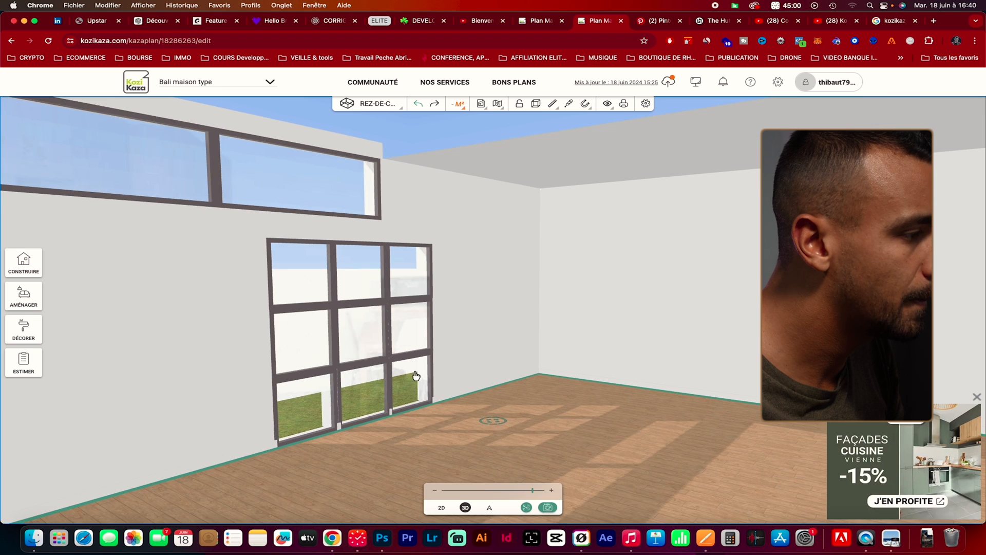
left_click_drag(440, 411, 329, 353)
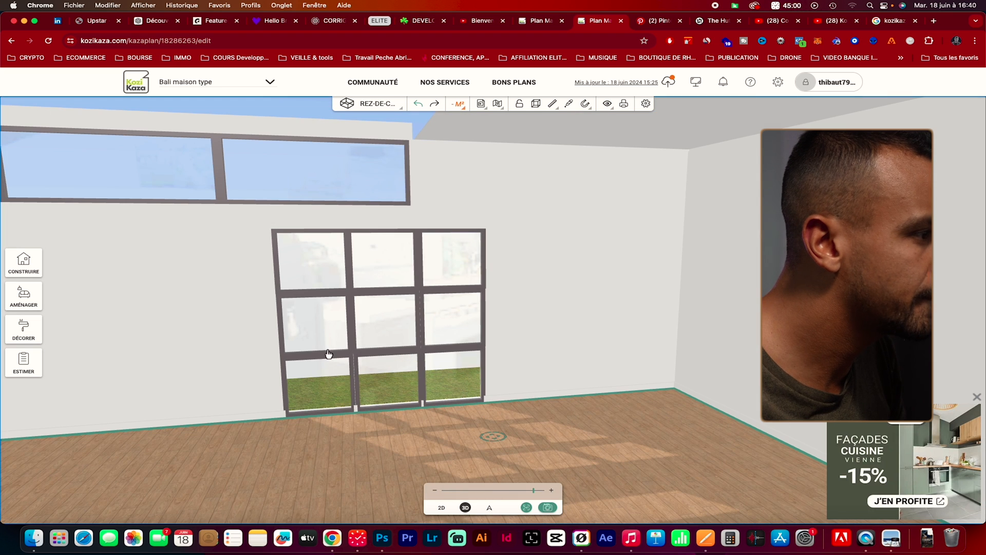
left_click(353, 370)
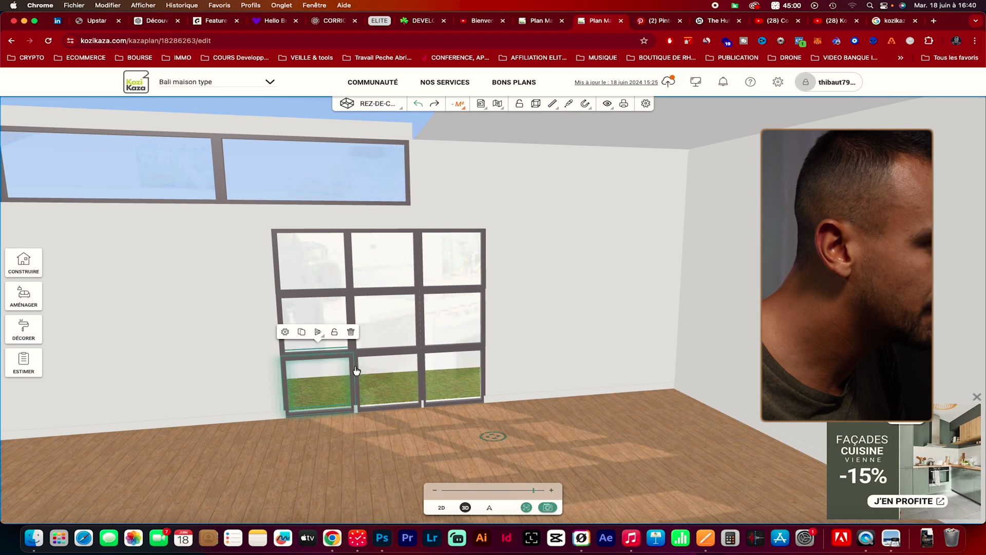
scroll(357, 369, "up", 3)
left_click(205, 351)
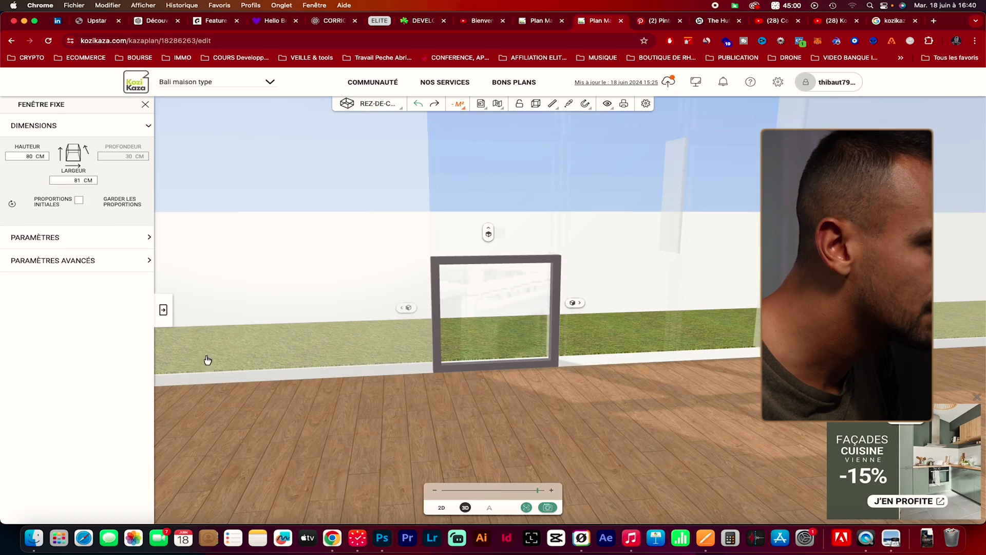
left_click(575, 309)
left_click(319, 365)
Adjust the middle pane in the bottom row of the three-by-three window grid to line it up with its neighbours
left_click(499, 426)
scroll(500, 426, "down", 3)
left_click_drag(500, 427, 416, 459)
left_click(364, 388)
left_click(331, 336)
left_click(452, 310)
left_click_drag(451, 311, 324, 432)
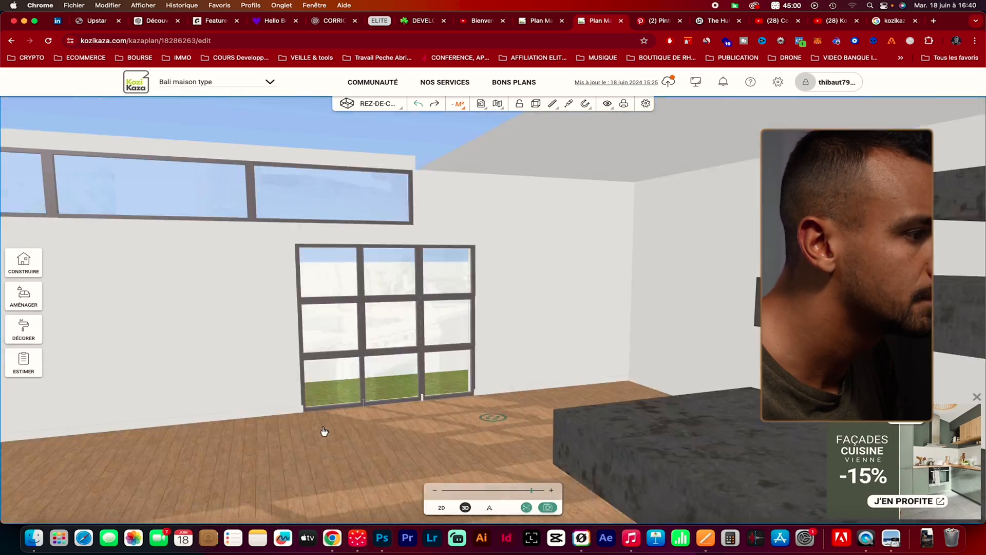
scroll(376, 330, "up", 5)
left_click(376, 331)
left_click(392, 253)
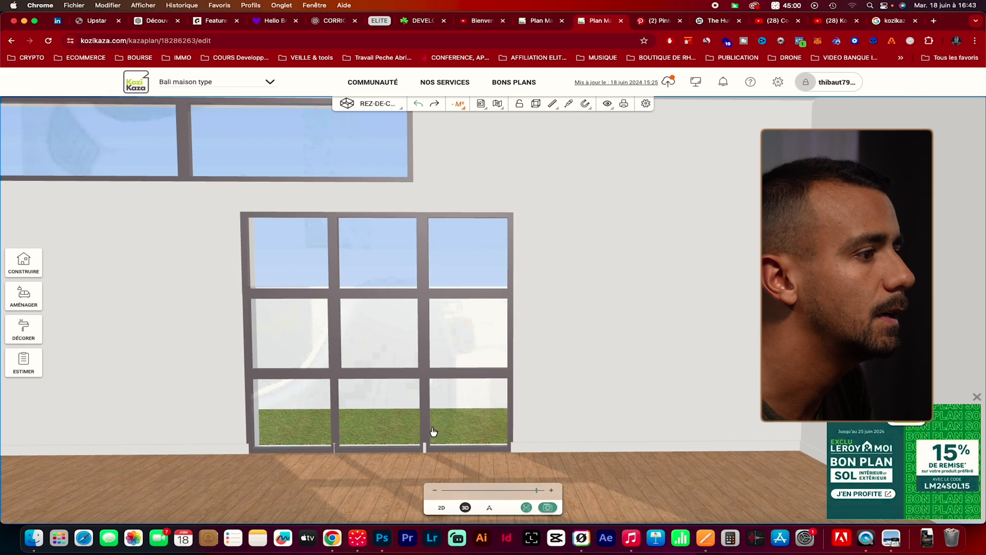
Examine the window wall from inside and outside in 3D, and compare it with The Hut on Balitecture and Pinterest
left_click_drag(353, 478, 470, 476)
scroll(488, 466, "down", 5)
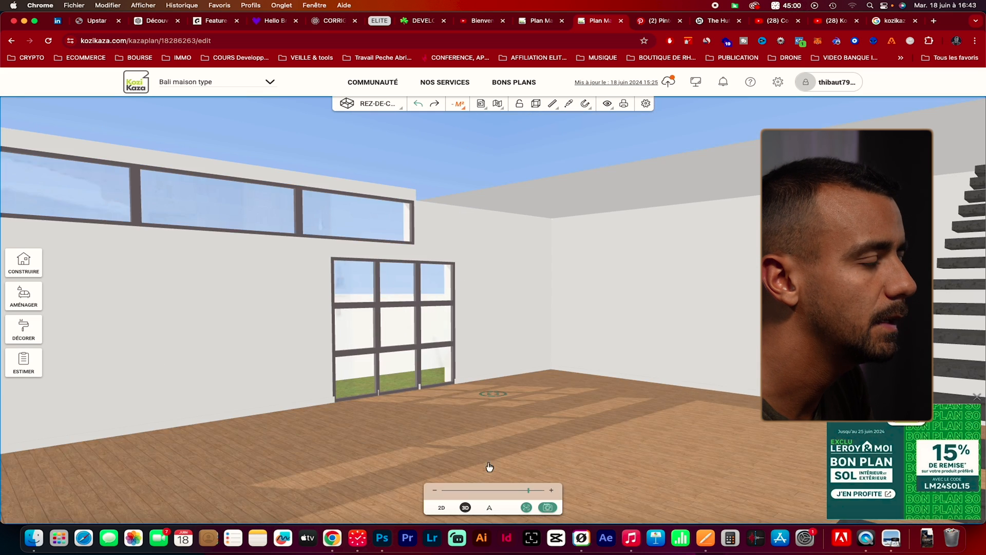
left_click_drag(372, 408, 343, 396)
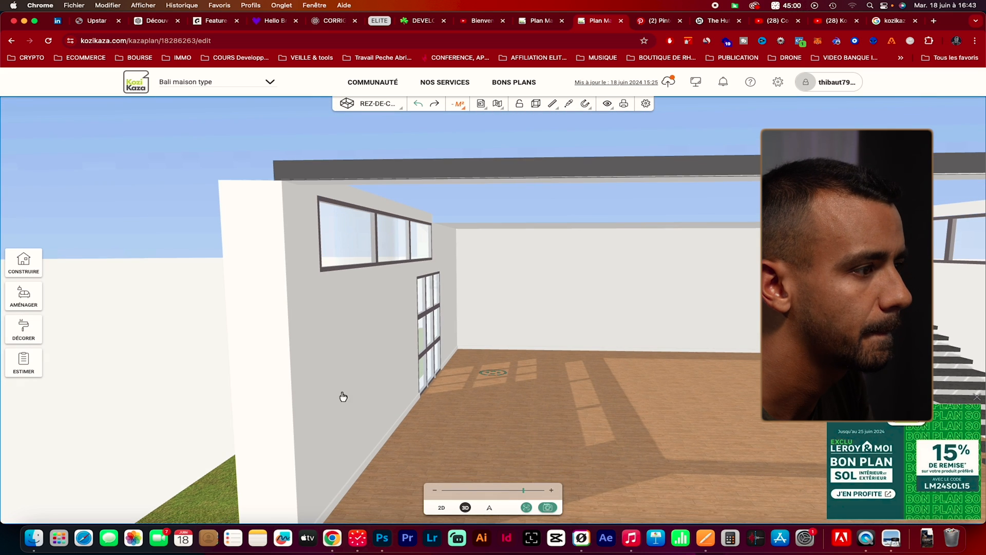
left_click_drag(534, 462, 536, 461)
left_click_drag(615, 412, 570, 403)
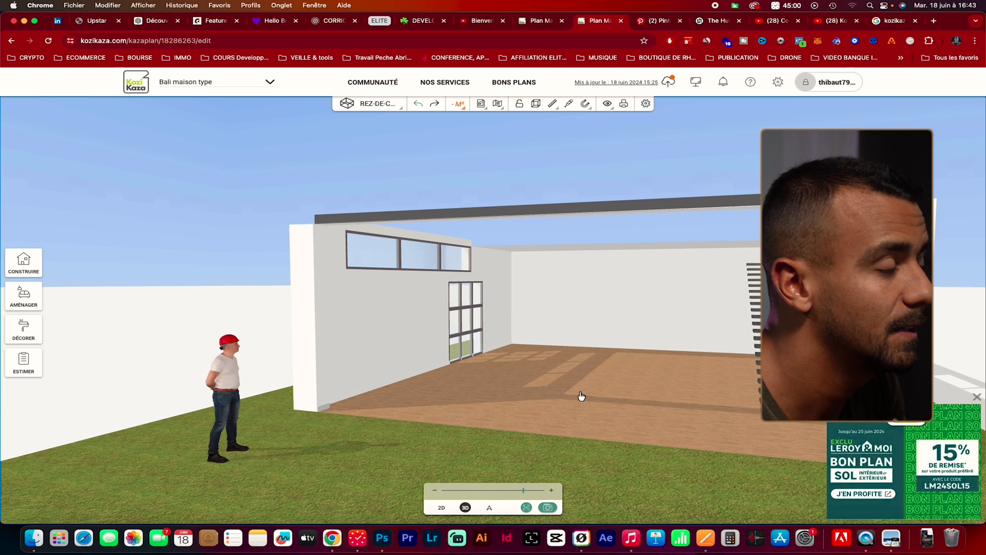
left_click_drag(616, 391, 600, 406)
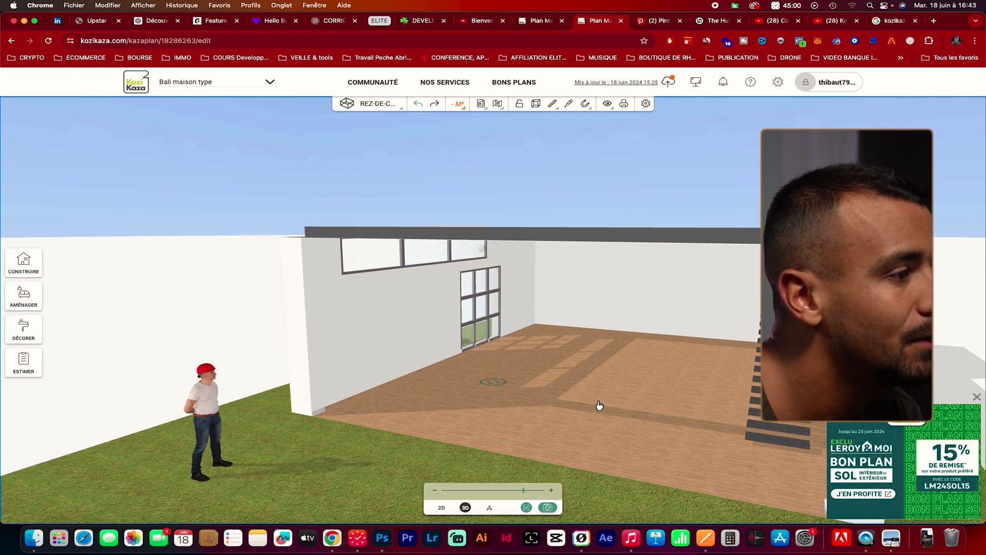
left_click(719, 24)
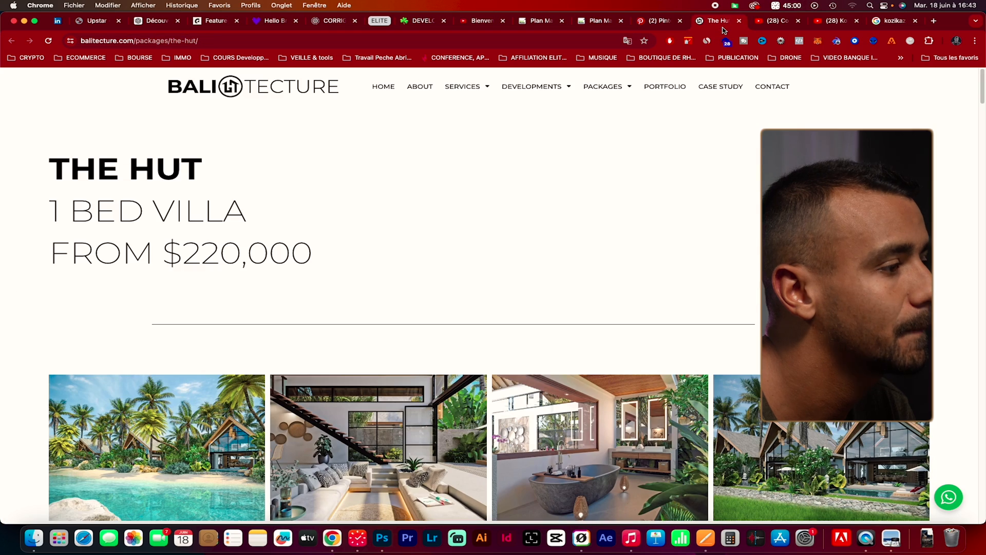
left_click(659, 22)
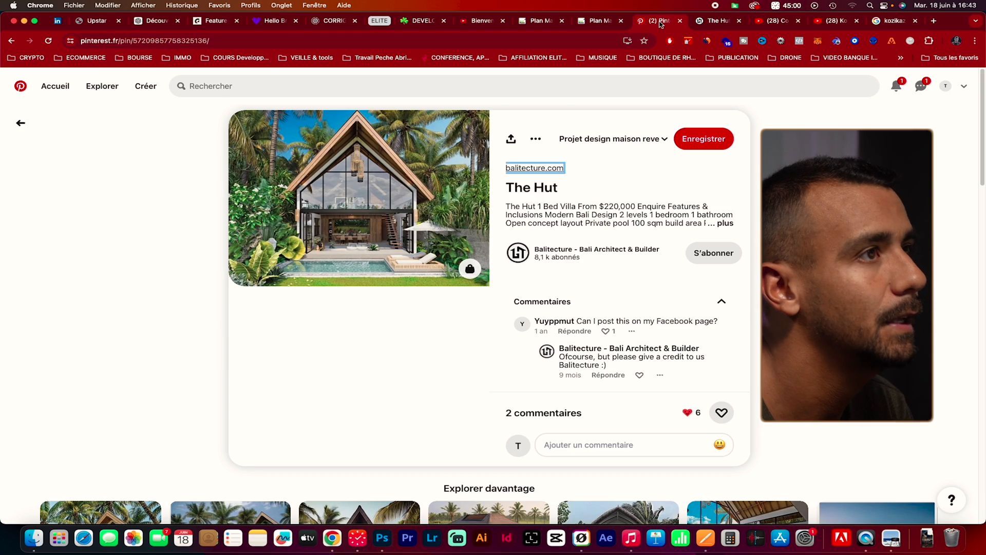
Switch to The Hut page on Balitecture and examine its enlarged interior and exterior photos, from the dining area onward
left_click(706, 23)
scroll(634, 304, "down", 5)
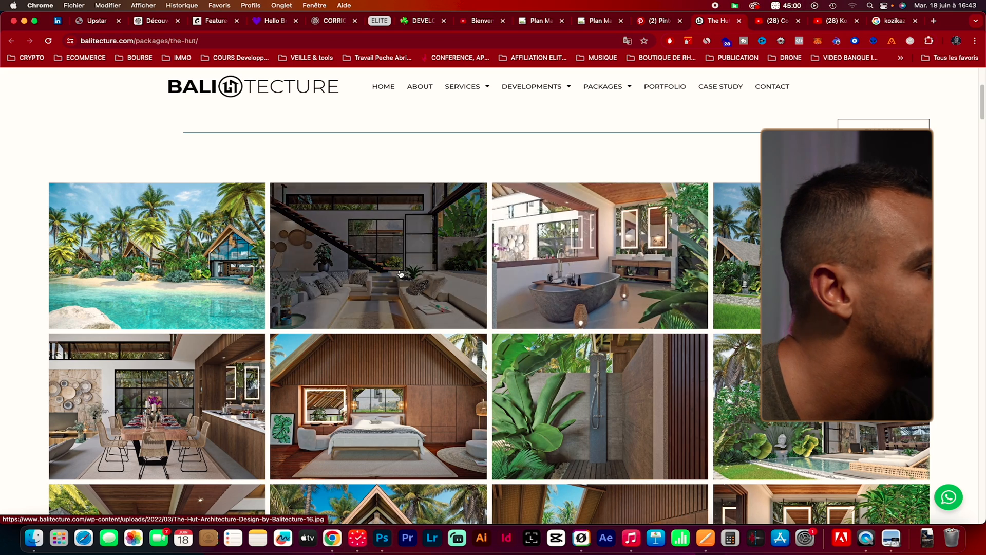
left_click(190, 394)
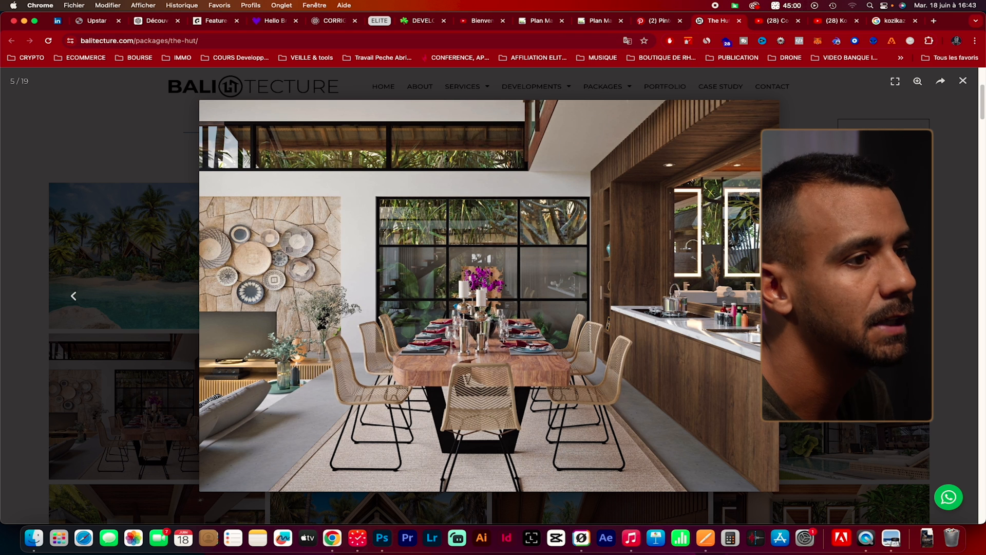
key("Right")
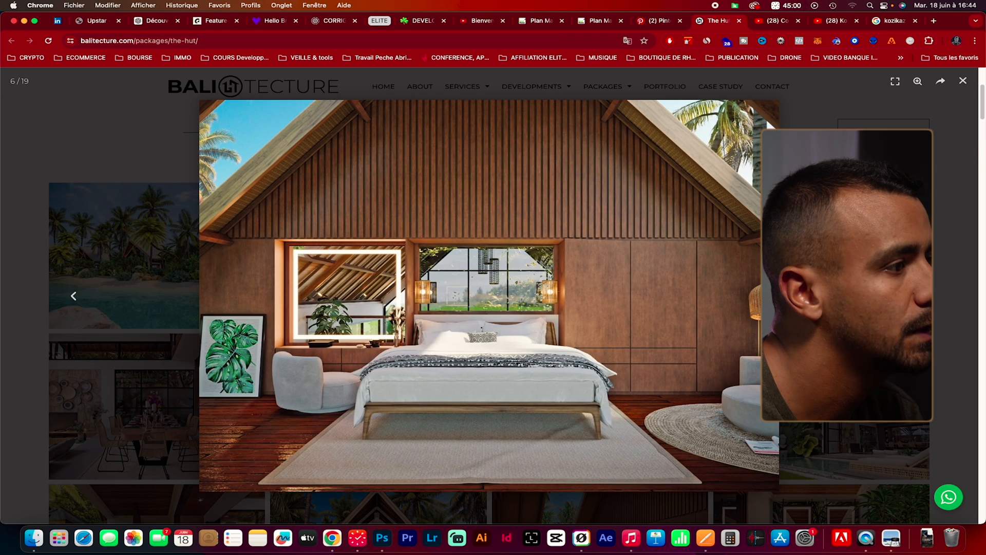
key("Right")
key("Right")
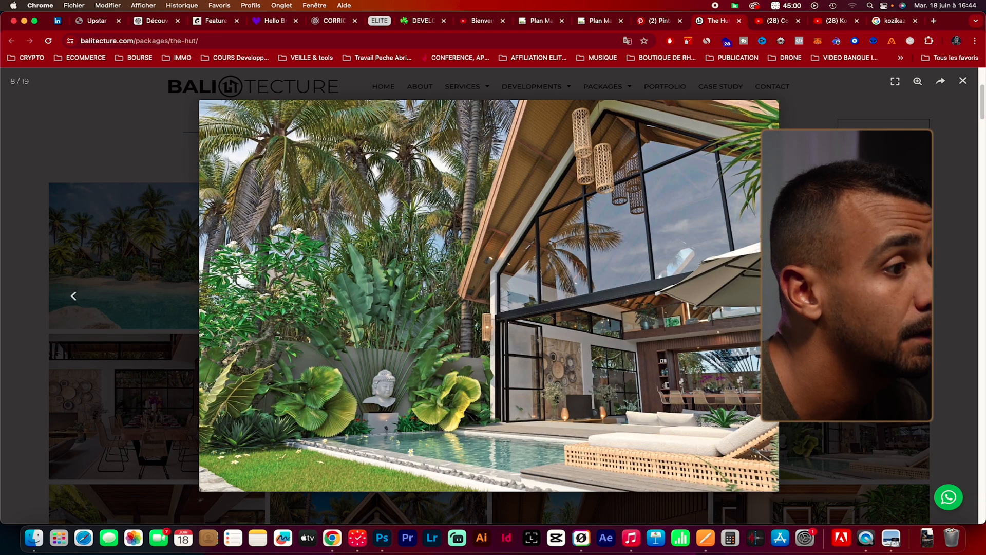
key("Right")
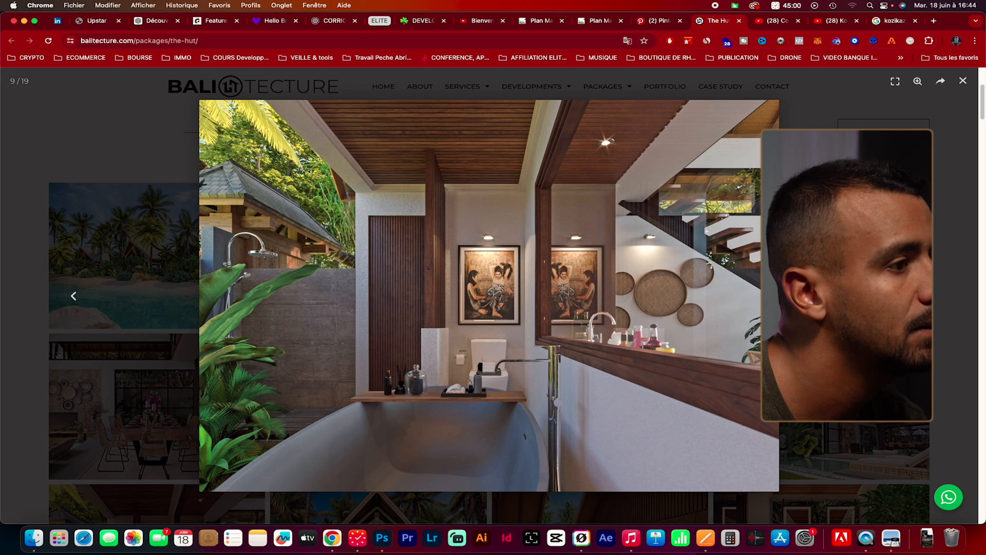
key("Right")
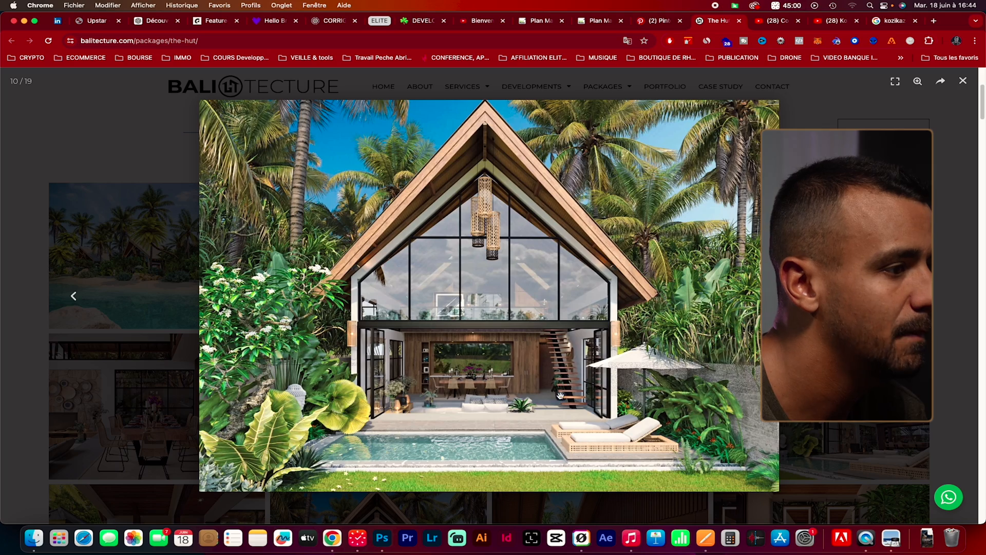
key("Right")
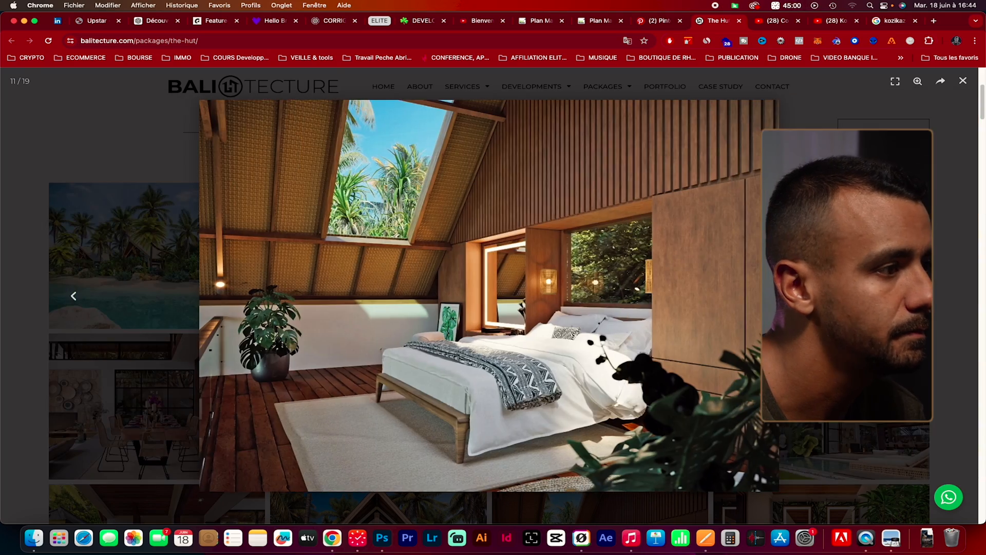
key("Right")
key("Right")
key("Right")
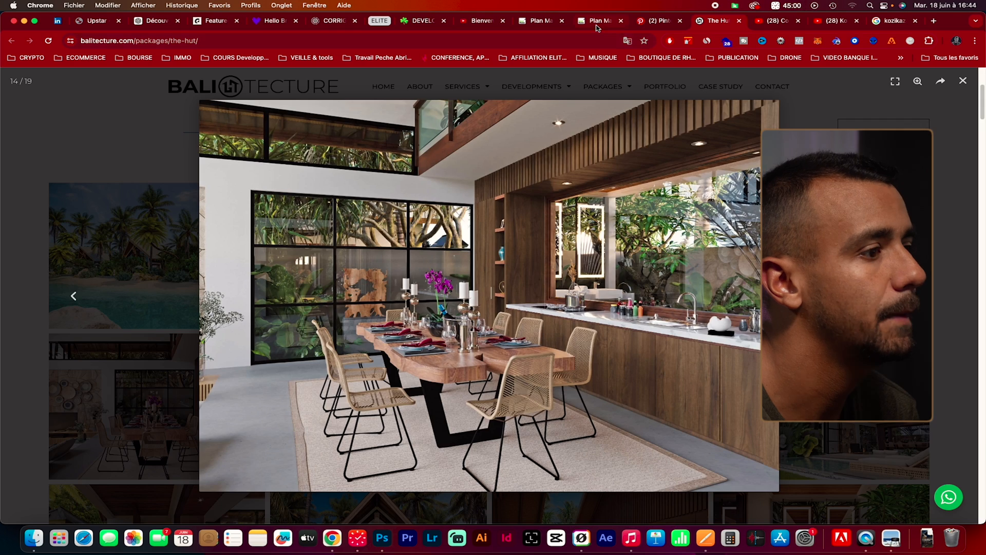
Switch back to the Kozikaza plan and examine the side walls' windows and the staircase in 3D from outside and above
left_click(597, 23)
left_click_drag(589, 352, 700, 365)
scroll(492, 382, "up", 2)
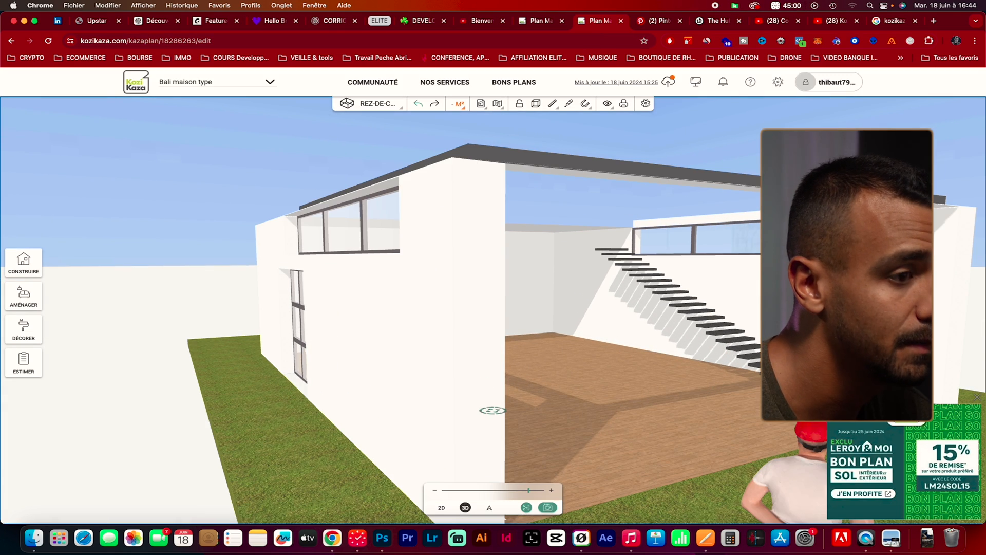
left_click_drag(754, 384, 768, 414)
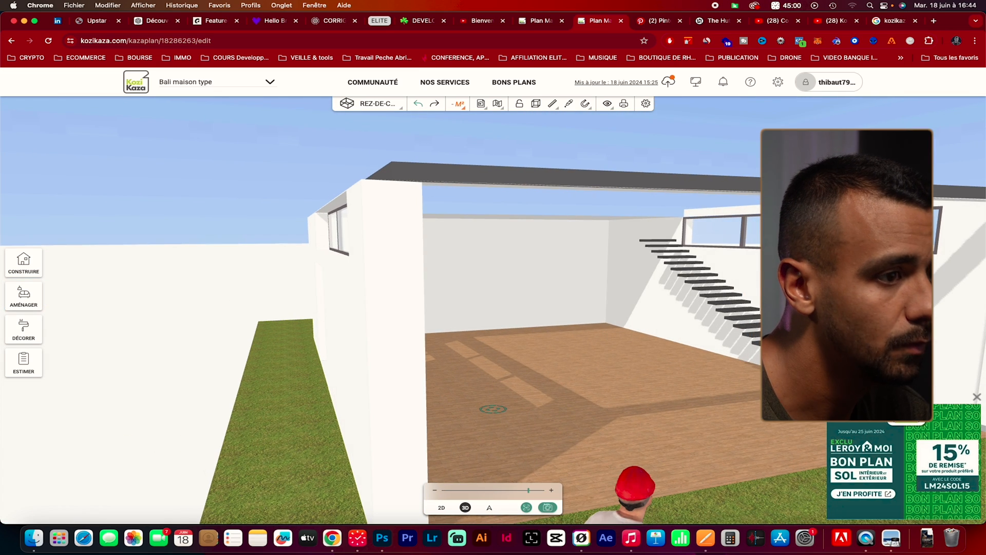
left_click(977, 397)
left_click_drag(865, 449, 846, 461)
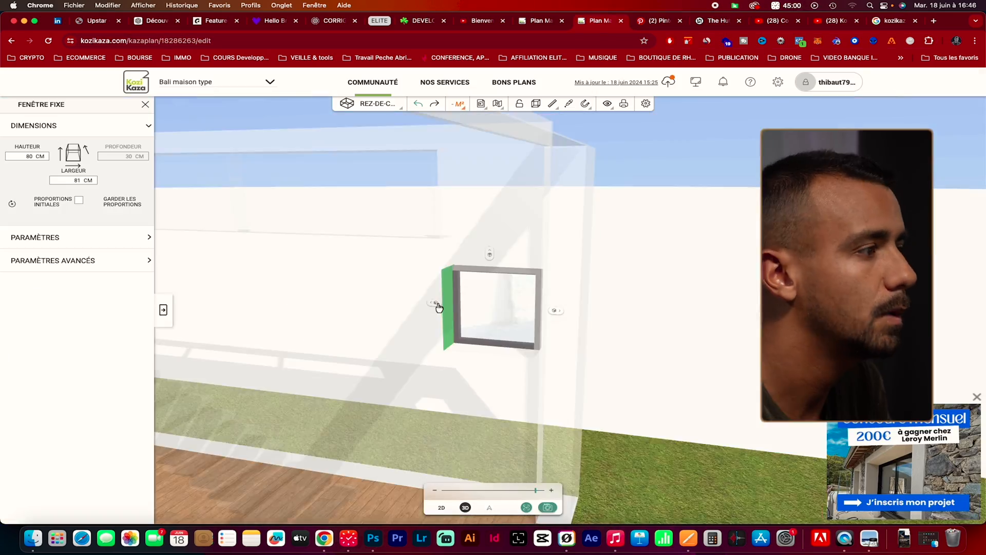
left_click_drag(440, 303, 544, 315)
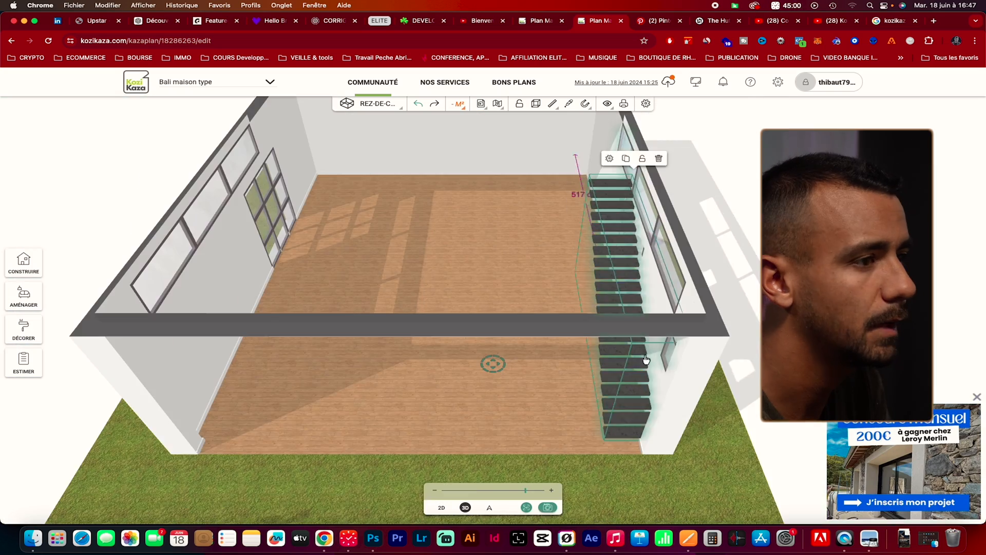
left_click(552, 219)
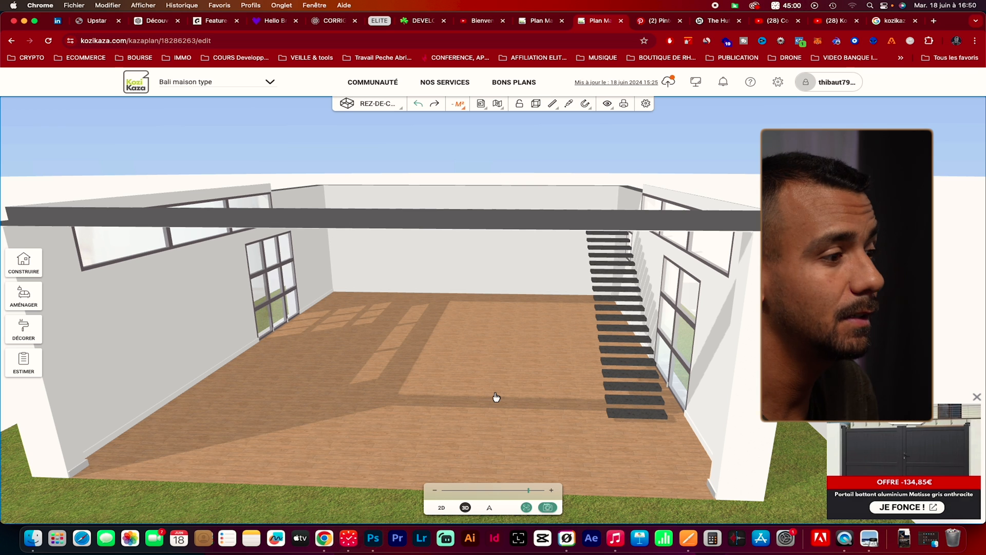
Return to The Hut page on Balitecture and review its photo gallery, features and inclusions, and building costs
left_click(733, 23)
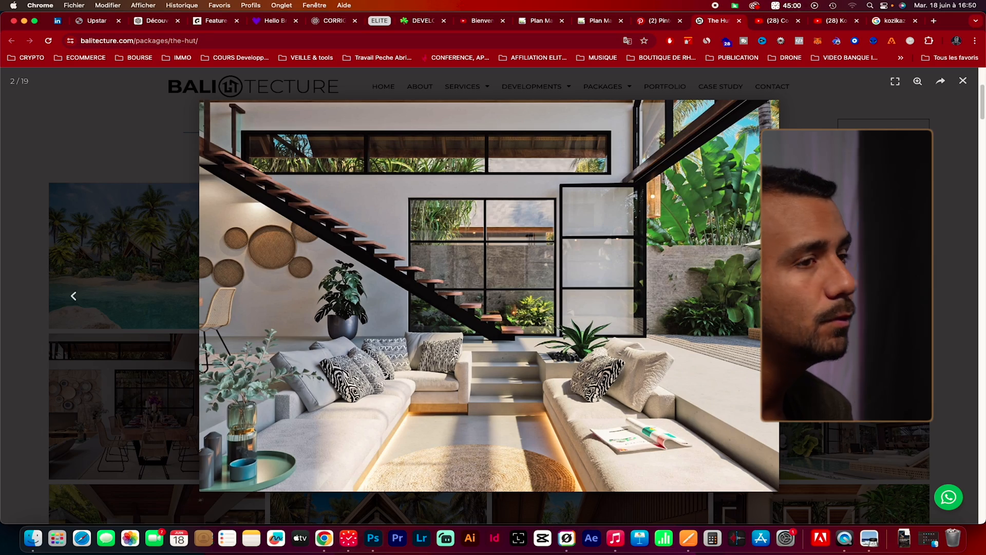
left_click(964, 81)
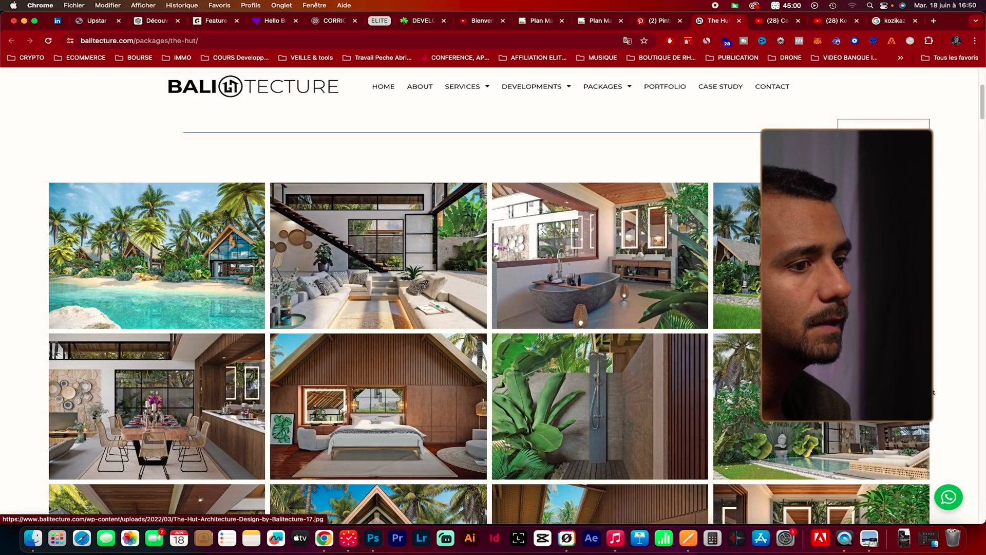
scroll(934, 393, "down", 5)
scroll(934, 393, "down", 1)
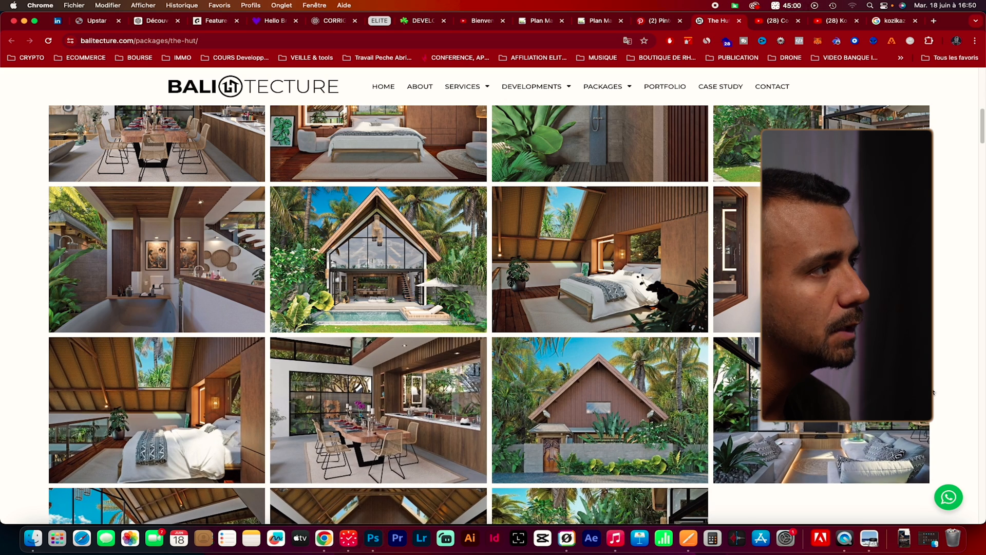
scroll(934, 393, "down", 5)
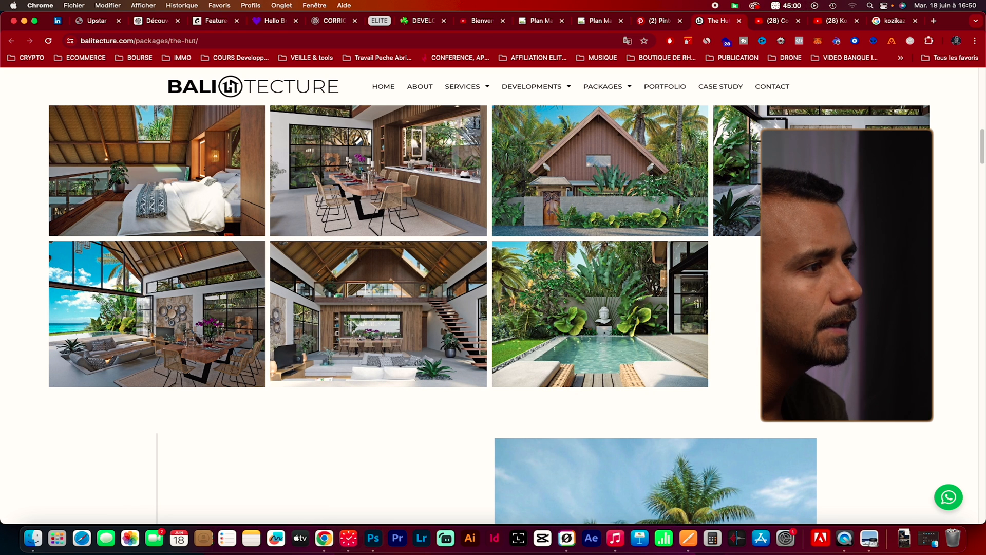
scroll(493, 308, "up", 1)
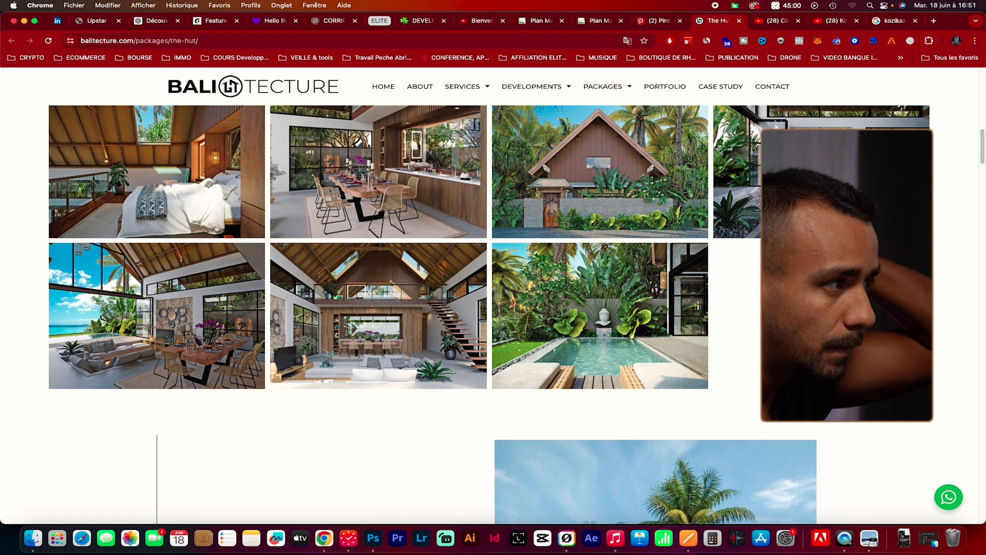
scroll(493, 308, "down", 5)
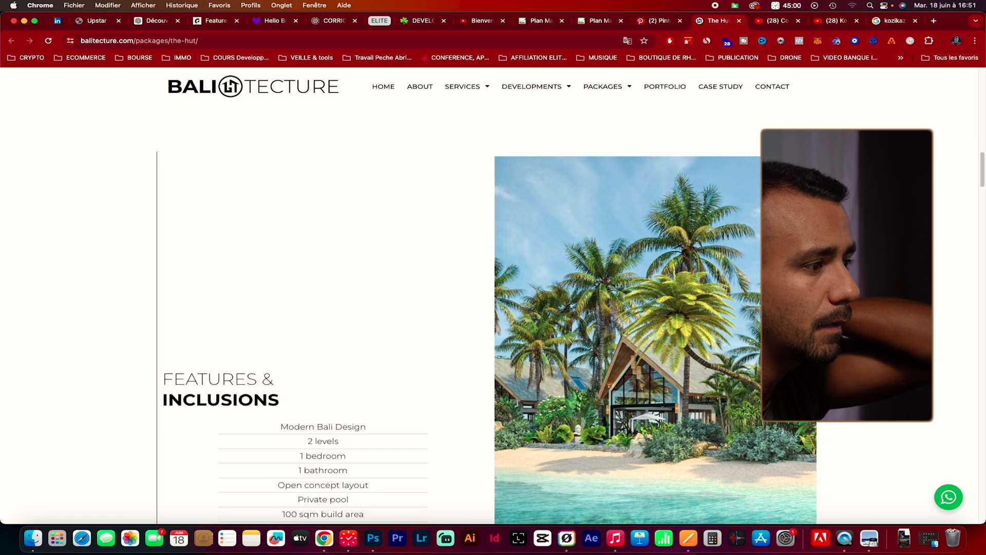
scroll(493, 308, "down", 7)
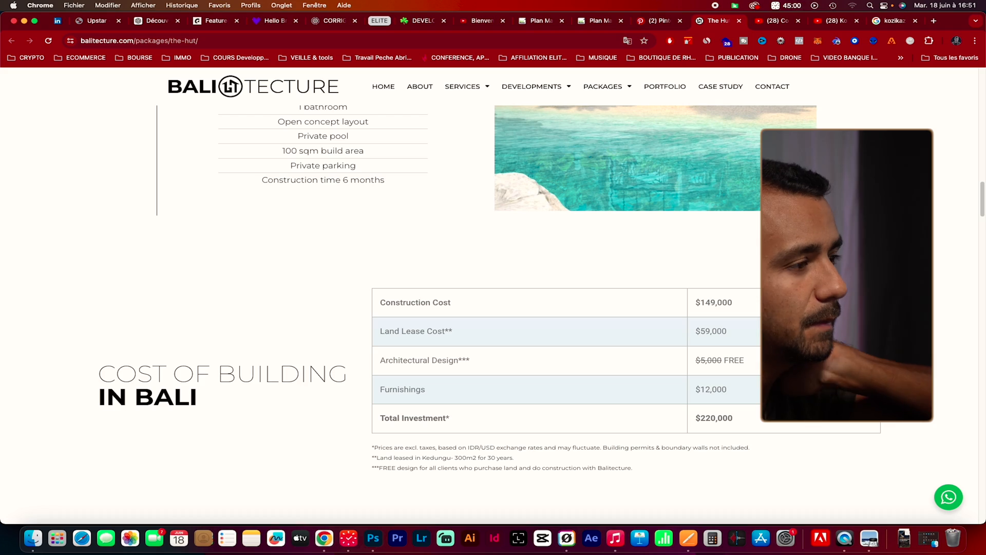
Go back over The Hut's photo gallery to study the facade, the rear wall and the interior layout
scroll(493, 308, "up", 12)
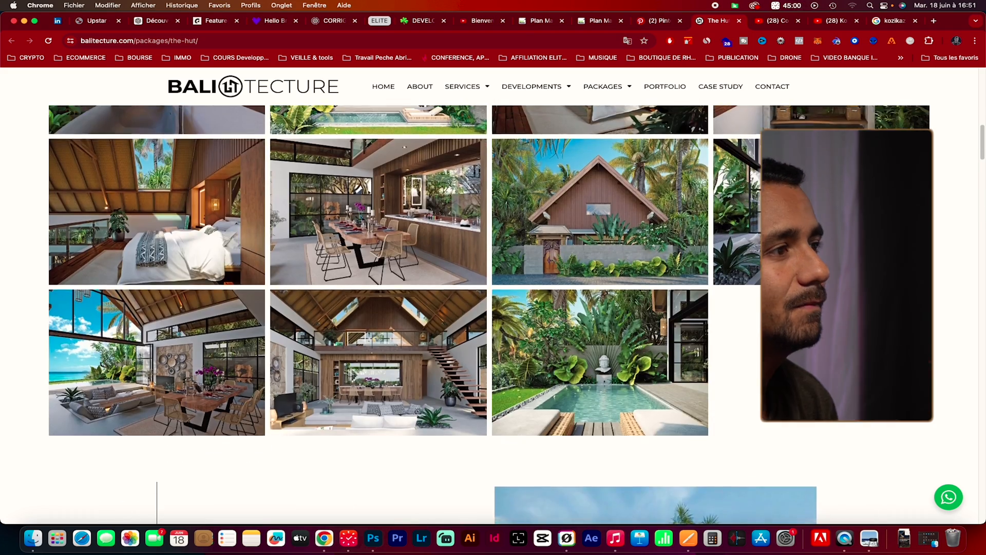
scroll(493, 308, "up", 10)
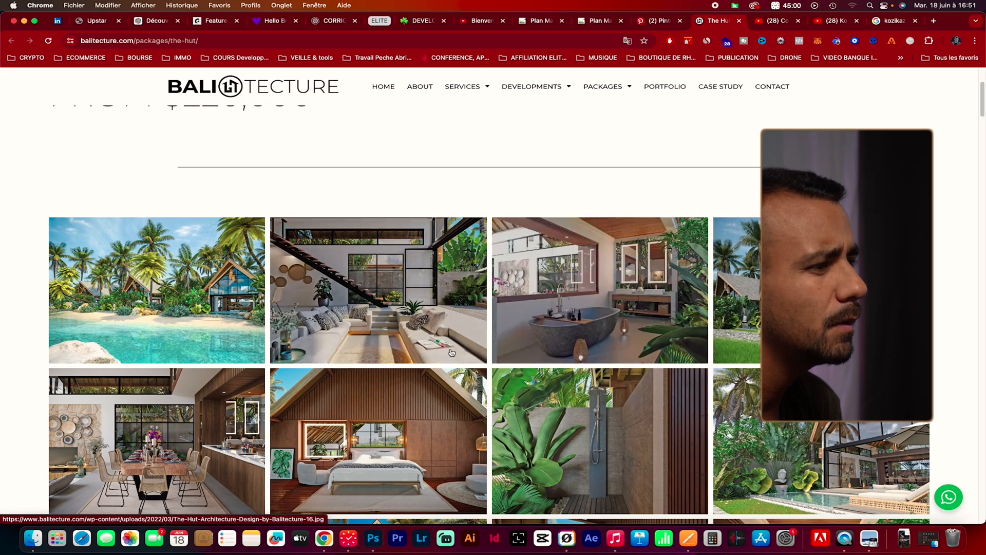
scroll(452, 352, "down", 2)
scroll(472, 355, "down", 2)
scroll(471, 355, "down", 6)
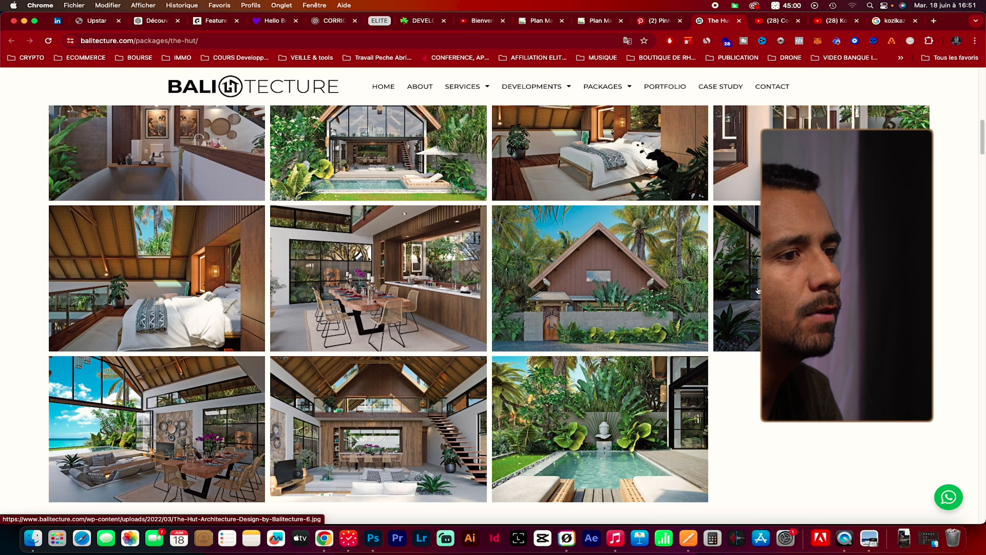
scroll(729, 292, "up", 2)
scroll(750, 307, "up", 1)
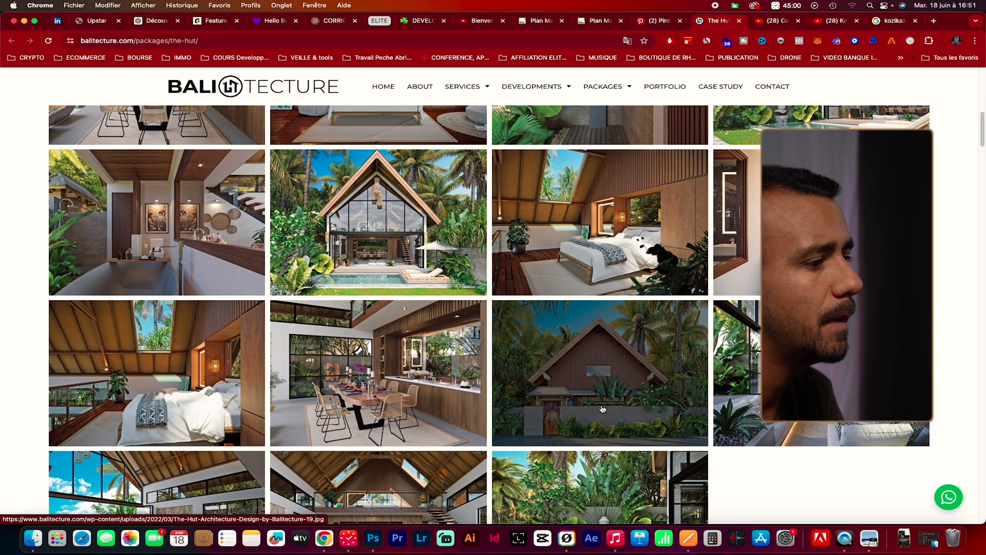
scroll(602, 409, "down", 1)
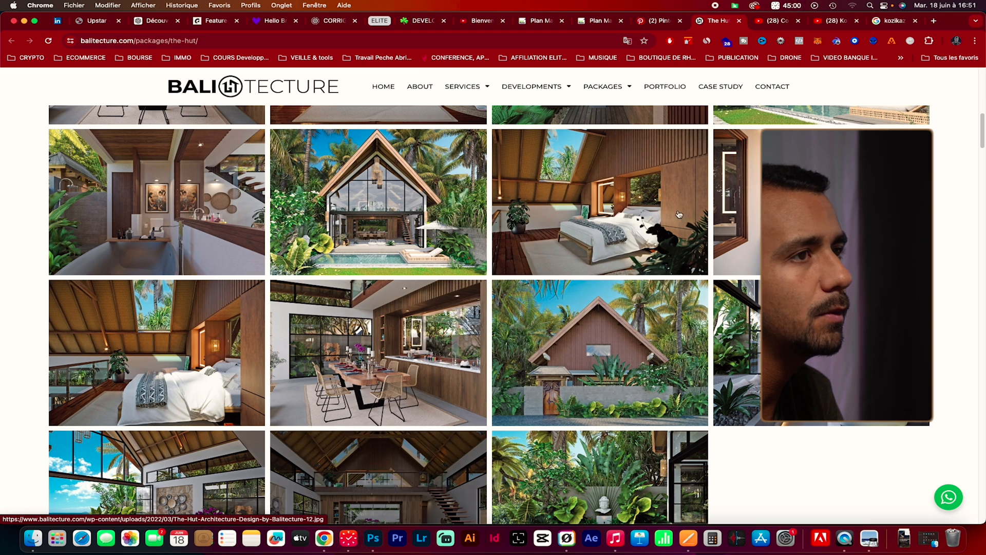
Switch to the Kozikaza plan and examine the blank back wall and the staircase corner from inside in 3D
left_click(589, 24)
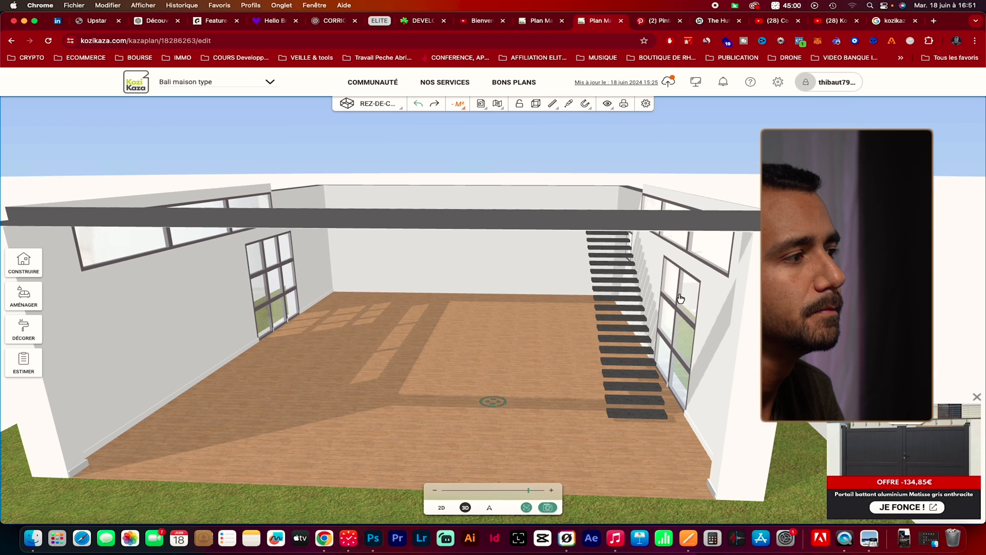
scroll(679, 297, "up", 3)
left_click_drag(531, 306, 585, 312)
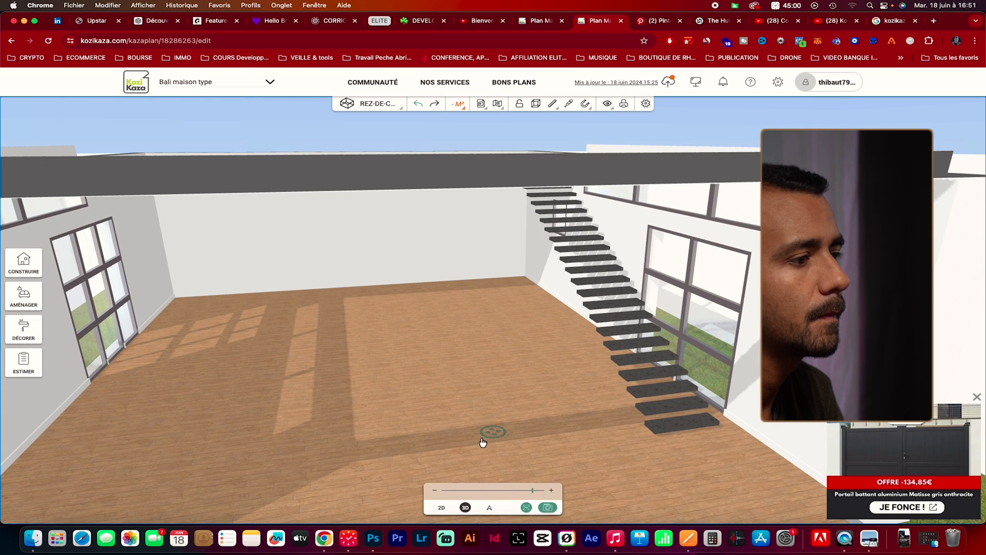
left_click(488, 338)
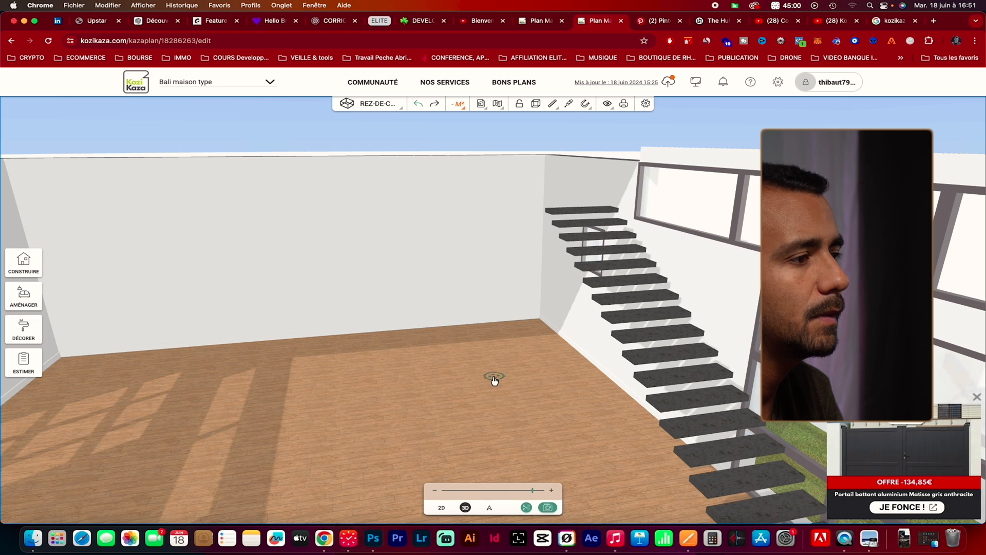
left_click(494, 379)
mouse_move(504, 374)
left_mouse_down()
mouse_move(484, 383)
mouse_move(494, 360)
left_mouse_up()
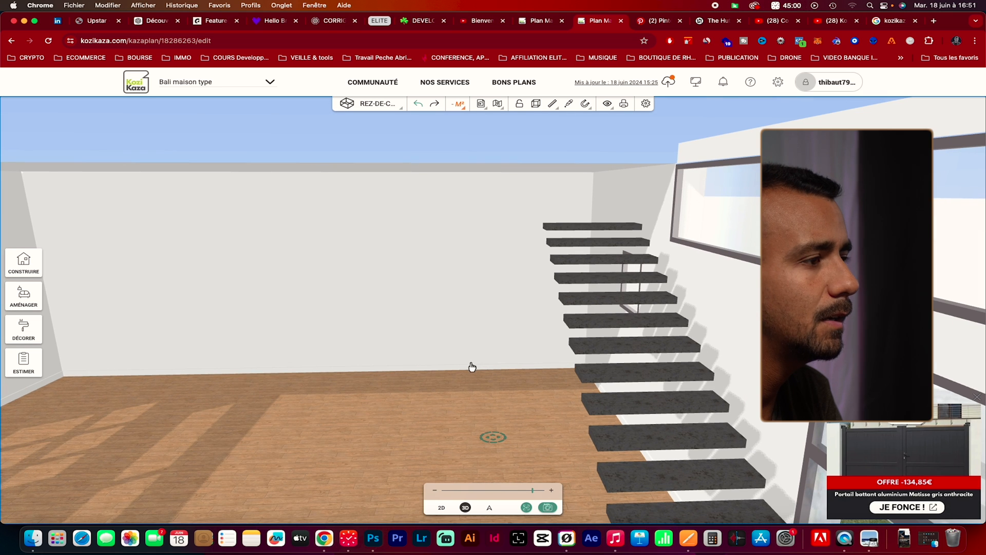
left_click_drag(137, 407, 118, 362)
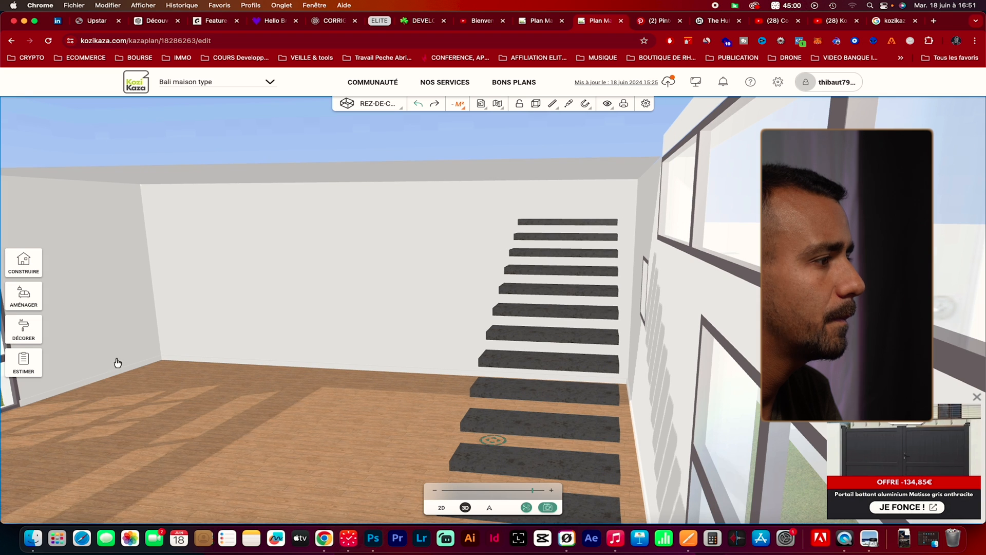
left_click_drag(350, 400, 425, 407)
scroll(456, 402, "down", 2)
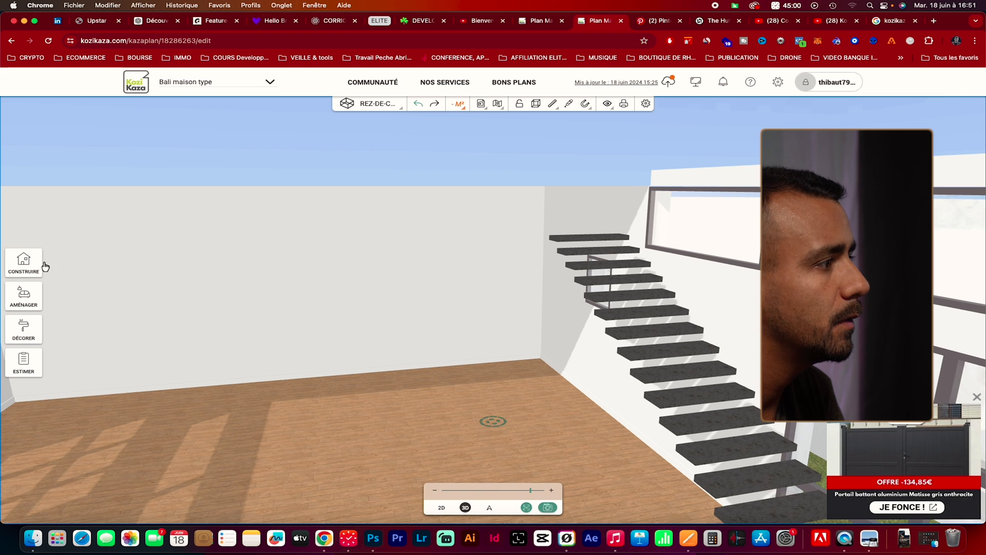
Place a 180 cm wide double entrance door in the back wall, against the corner on the staircase side
left_click(24, 262)
left_click(91, 151)
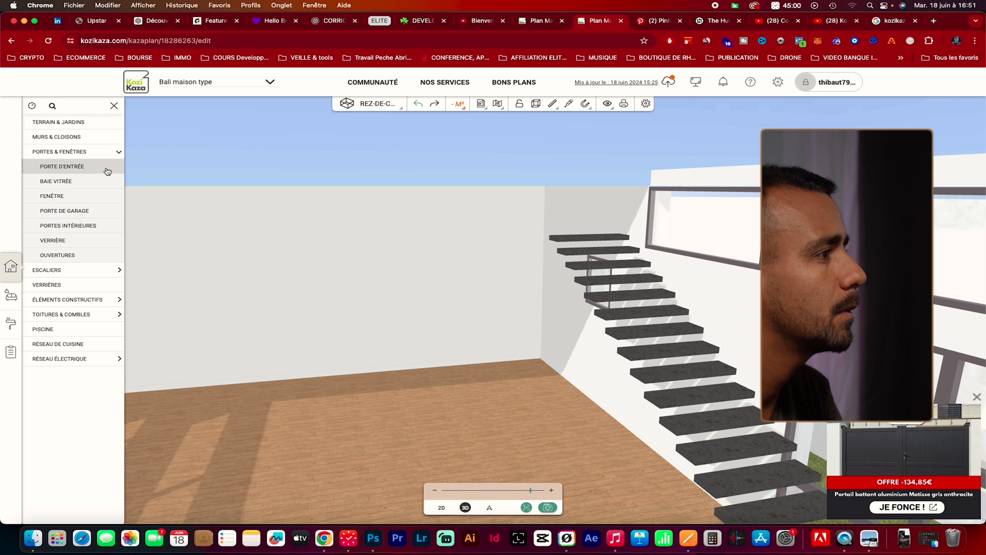
left_click(107, 168)
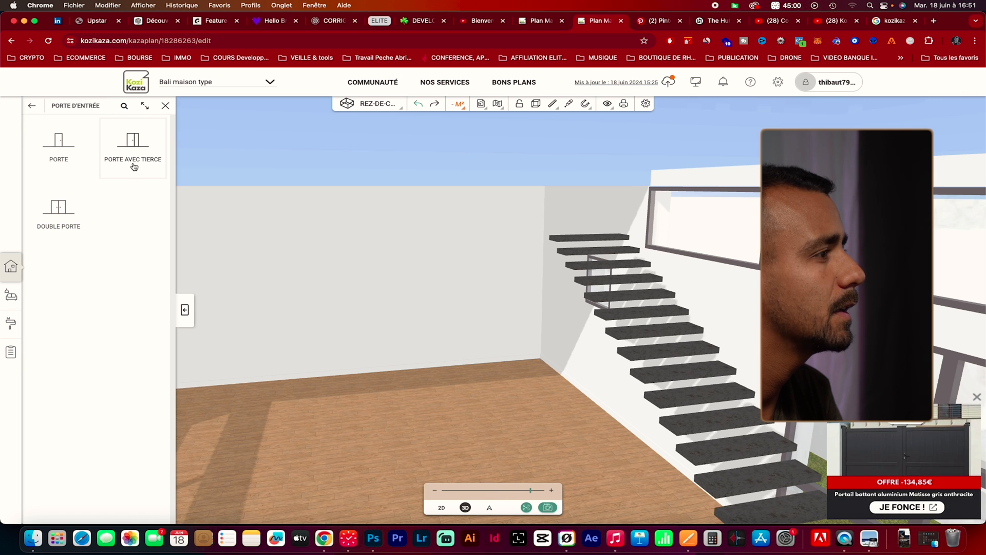
left_click(66, 221)
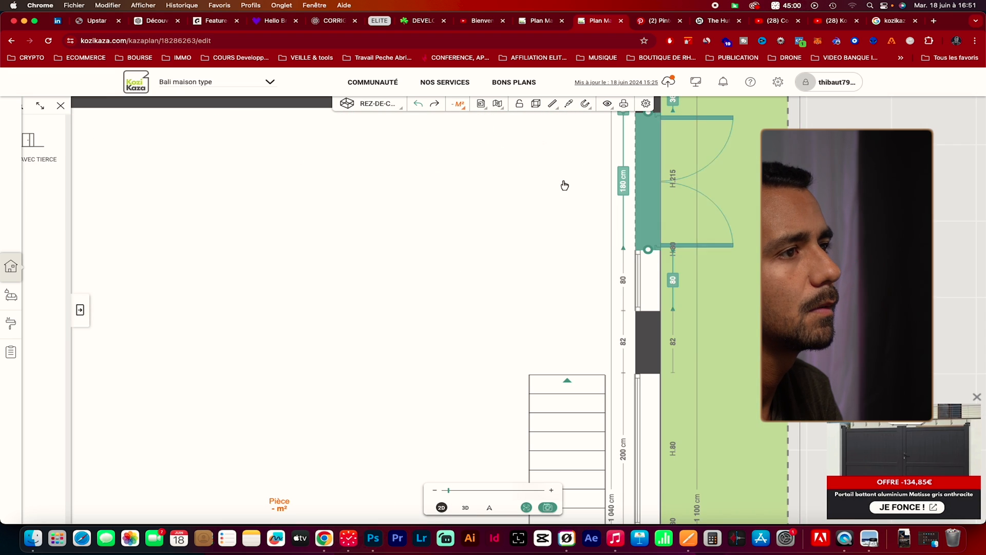
left_click(550, 168)
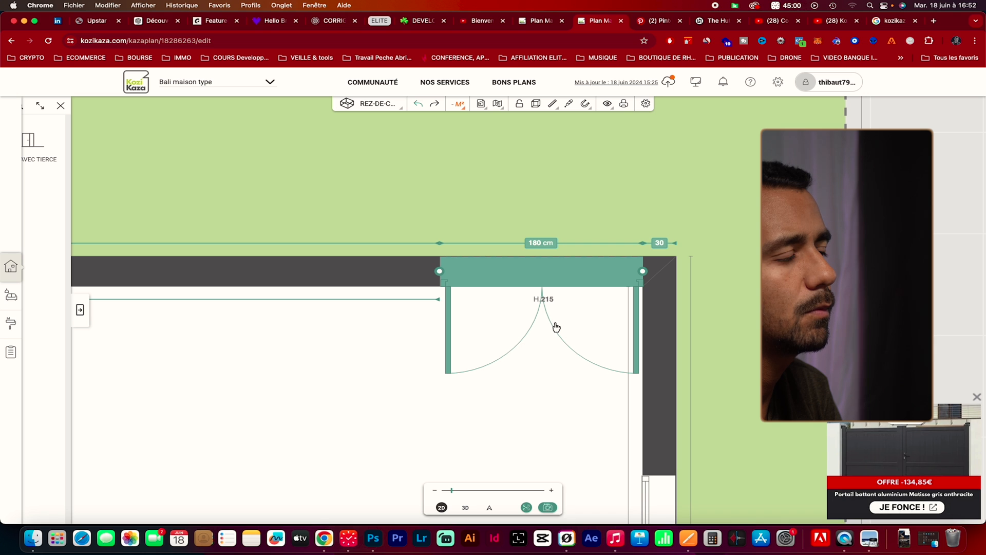
Check the double entrance door and its settings in 3D, and delete it from the back wall
left_click(478, 389)
left_click(465, 508)
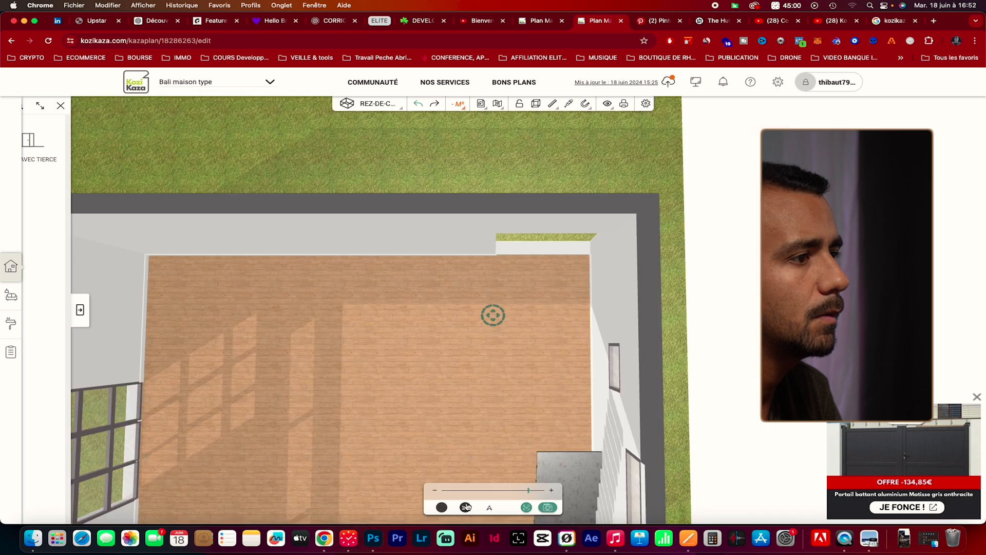
left_click(522, 343)
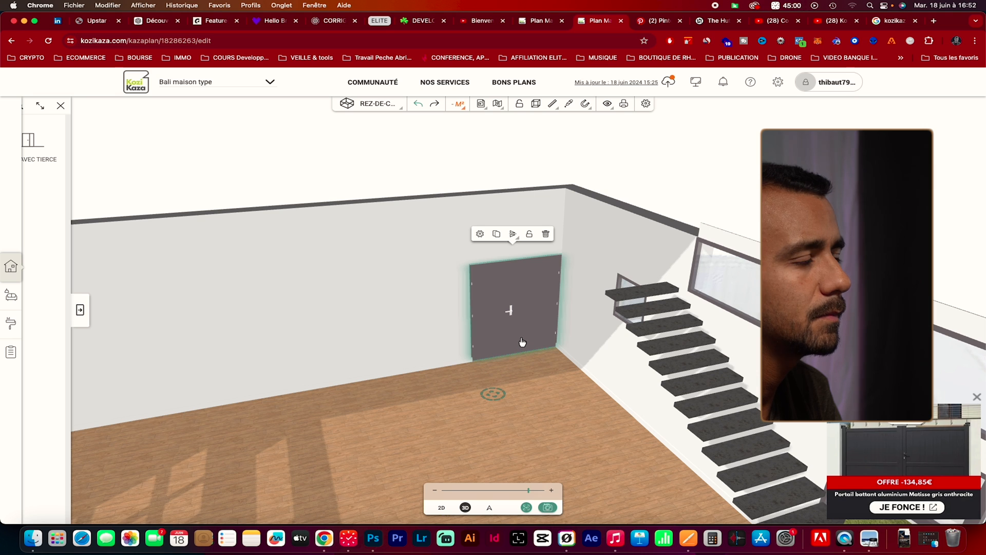
left_click(480, 234)
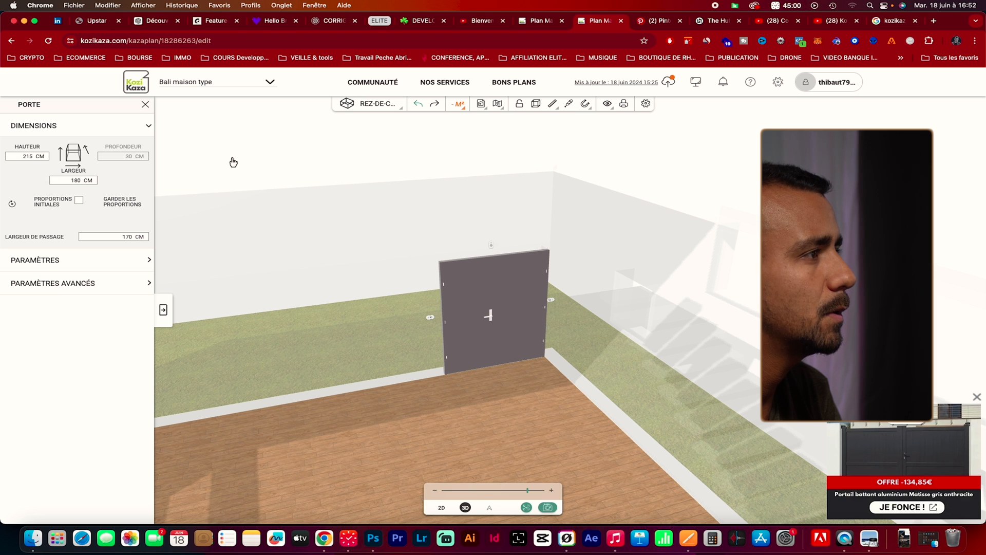
left_click(146, 105)
left_click(547, 321)
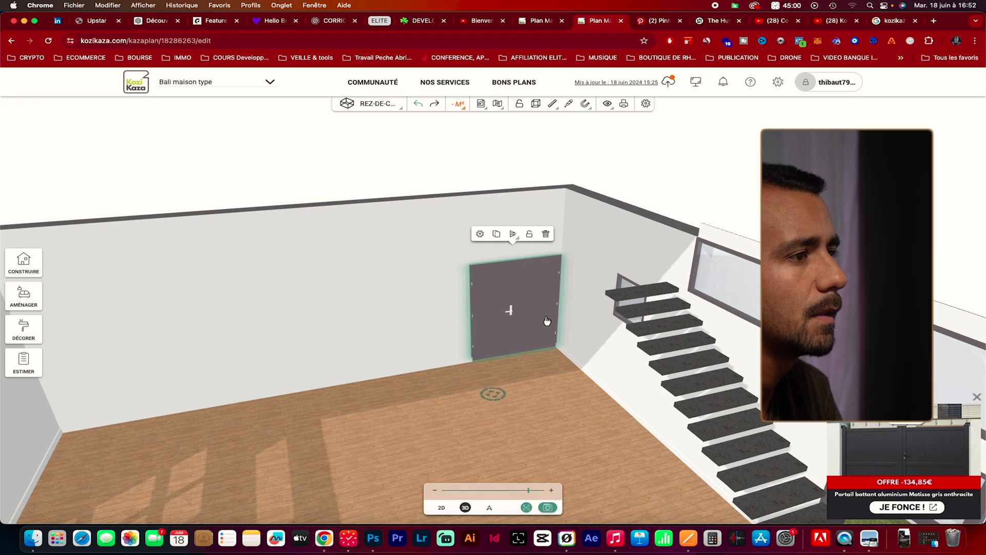
left_click(544, 234)
Place a 140 cm wide Porte avec tierce entrance door in the back wall, about 19 cm from the inner corner on the staircase side
left_click(13, 266)
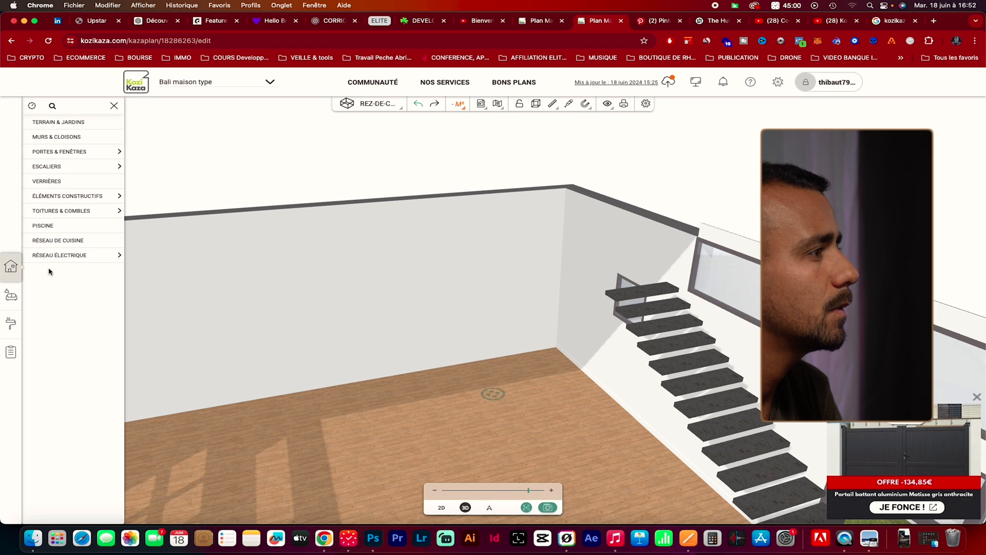
left_click(113, 152)
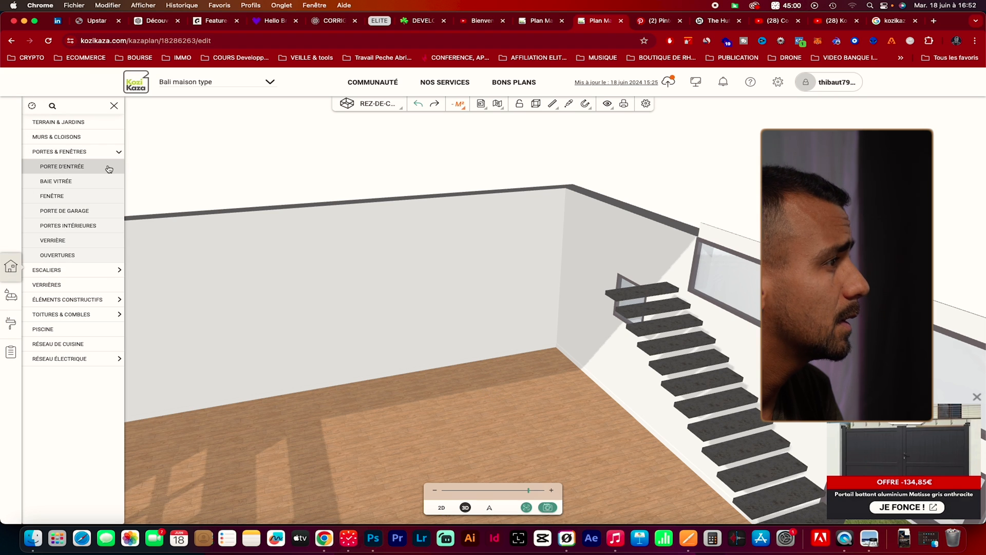
left_click(104, 168)
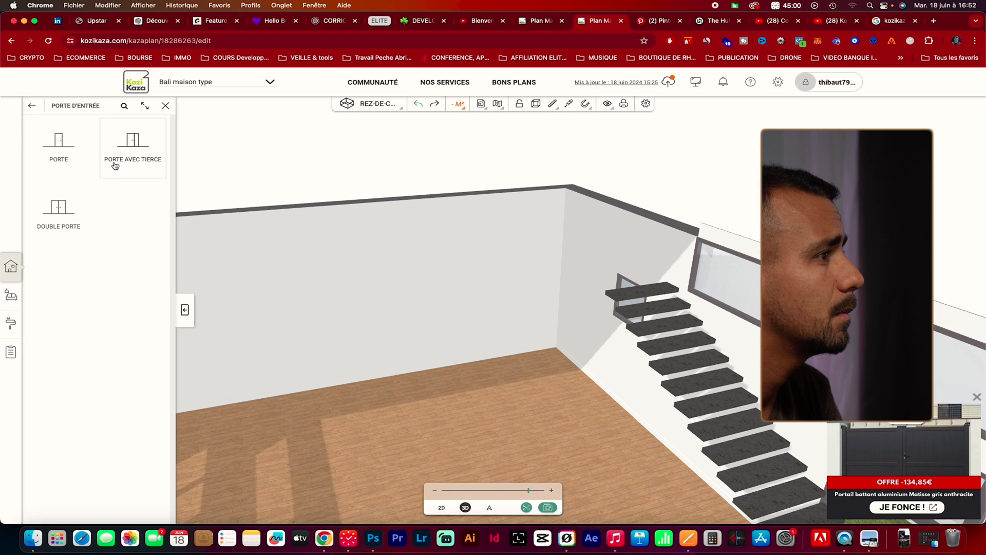
left_click(122, 165)
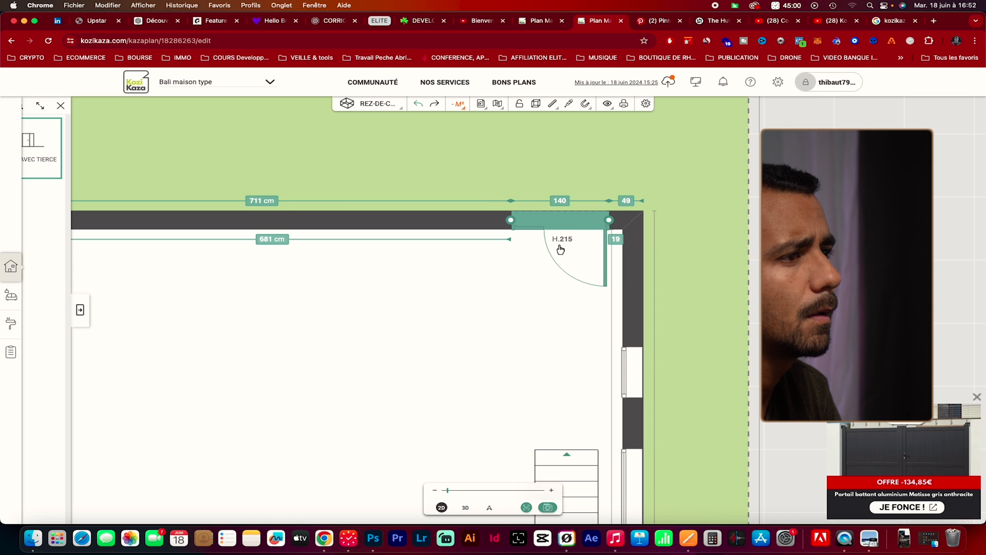
left_click(466, 508)
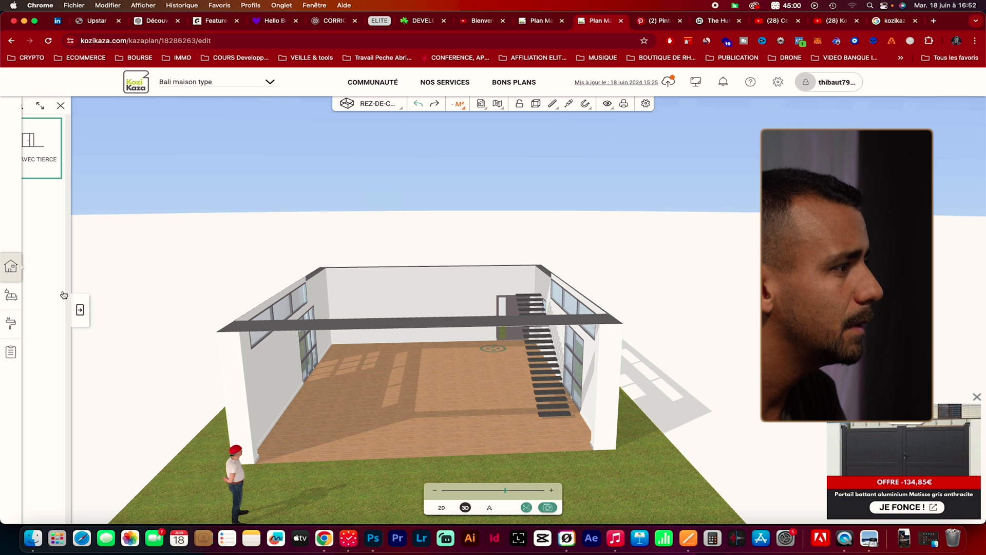
left_click(80, 309)
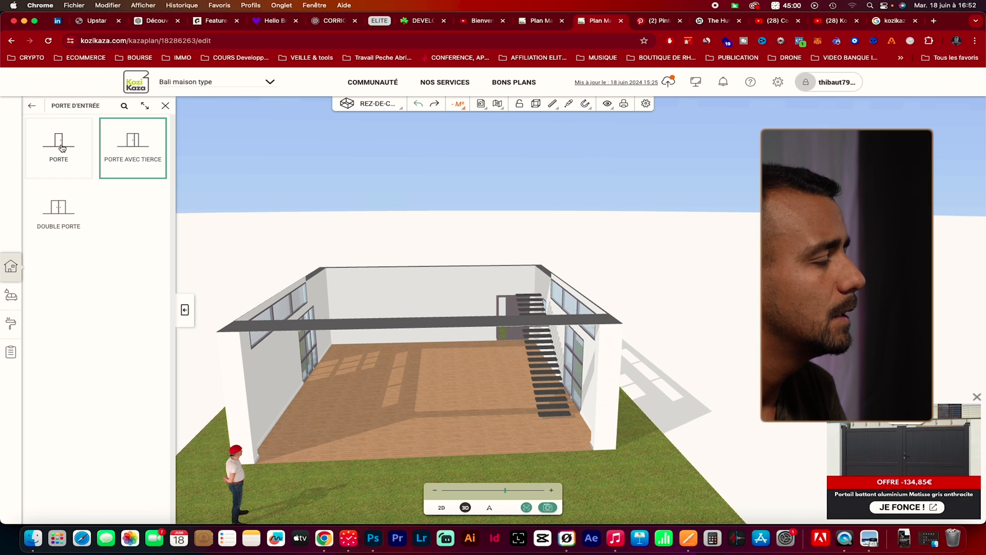
mouse_move(454, 448)
left_mouse_down()
mouse_move(460, 414)
mouse_move(488, 442)
mouse_move(535, 433)
mouse_move(509, 446)
mouse_move(432, 438)
mouse_move(461, 445)
left_mouse_up()
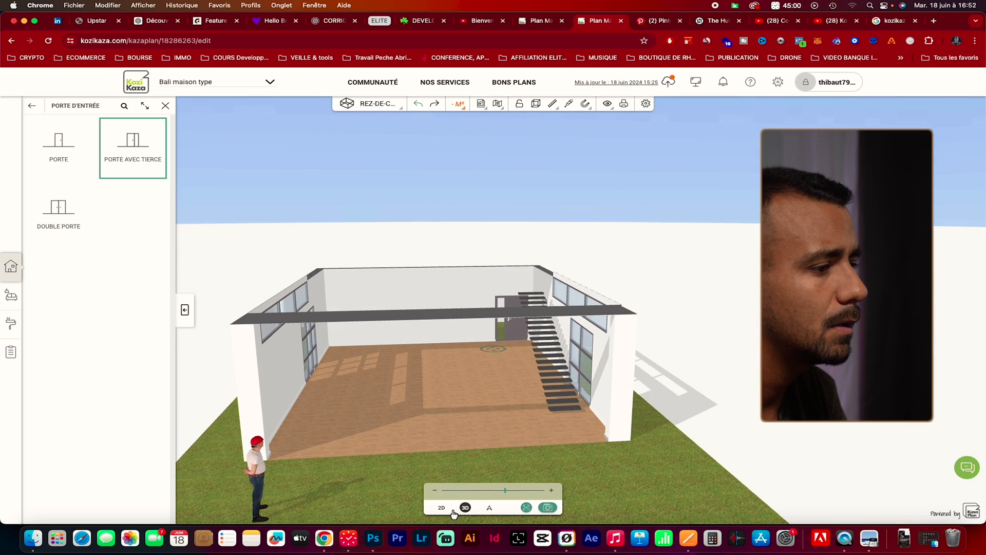
Switch to the first floor (1er étage) and place a roof window beside the mezzanine's side wall, on the slope opposite the staircase
left_click(370, 103)
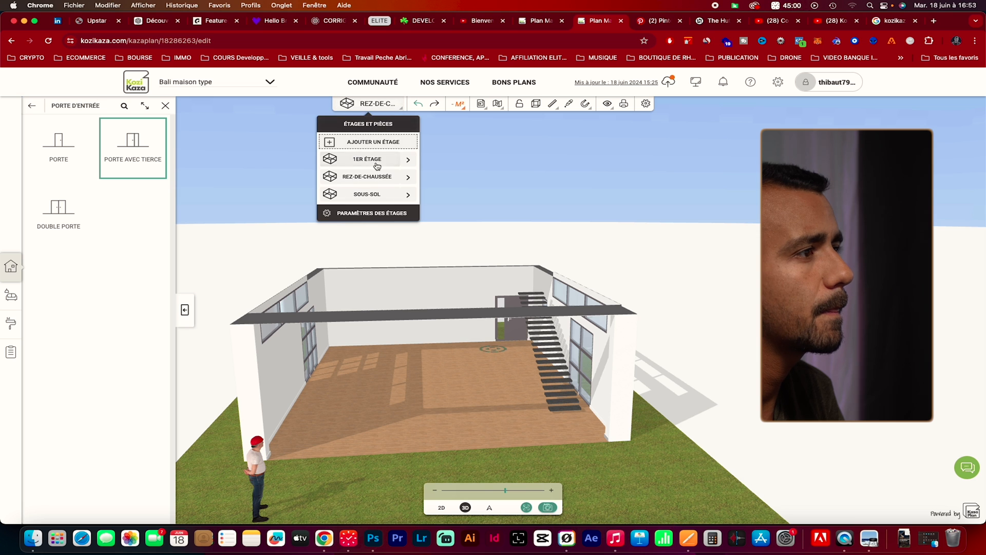
left_click(375, 160)
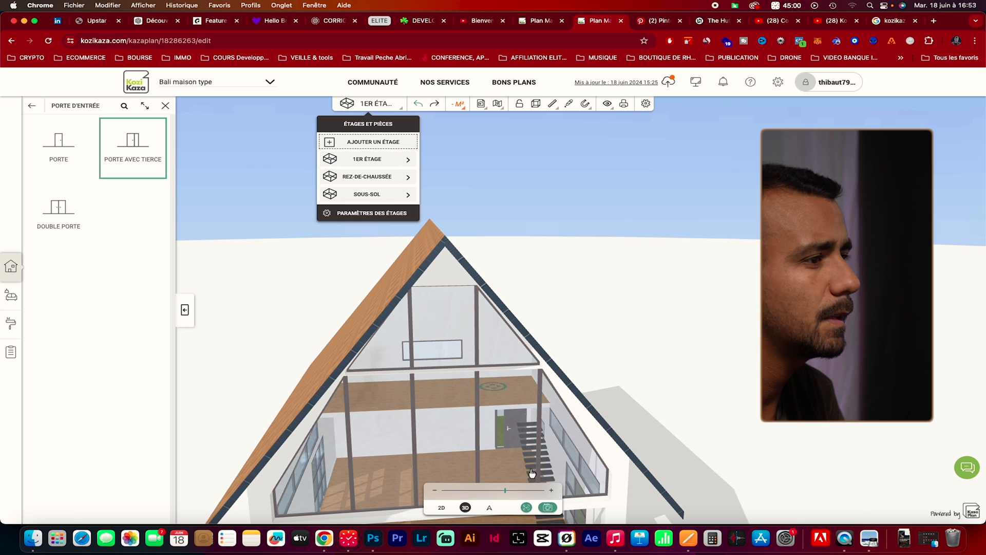
scroll(576, 482, "down", 5)
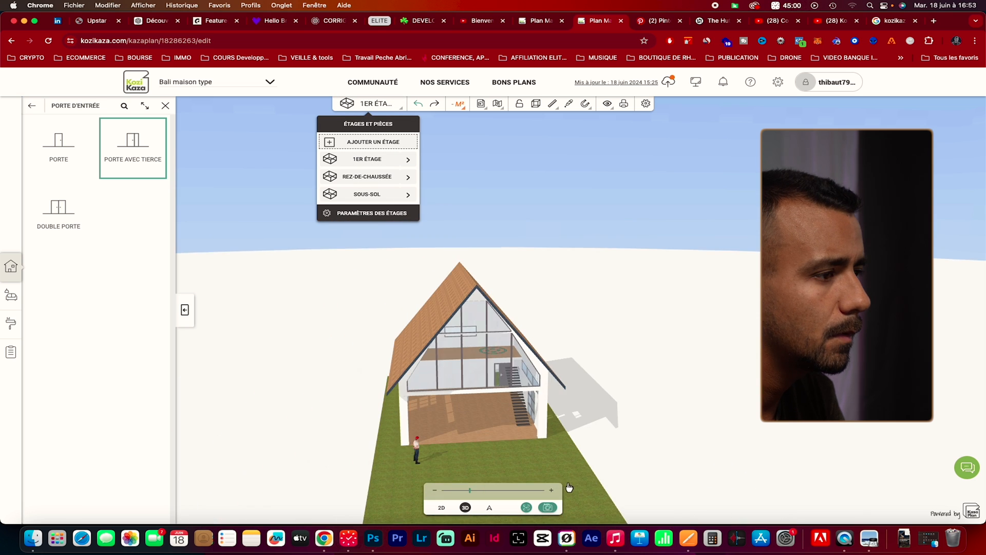
scroll(552, 463, "down", 1)
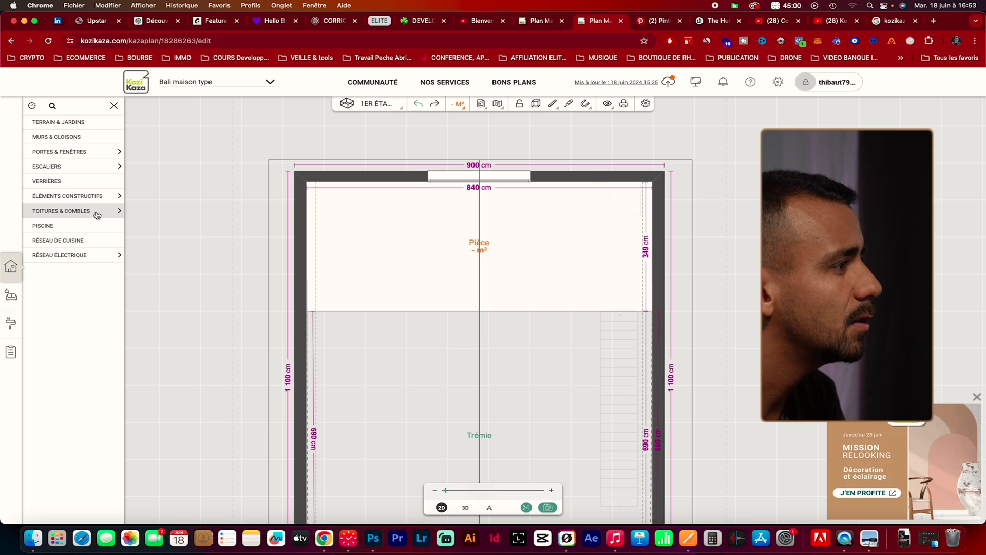
left_click(97, 214)
left_click(100, 255)
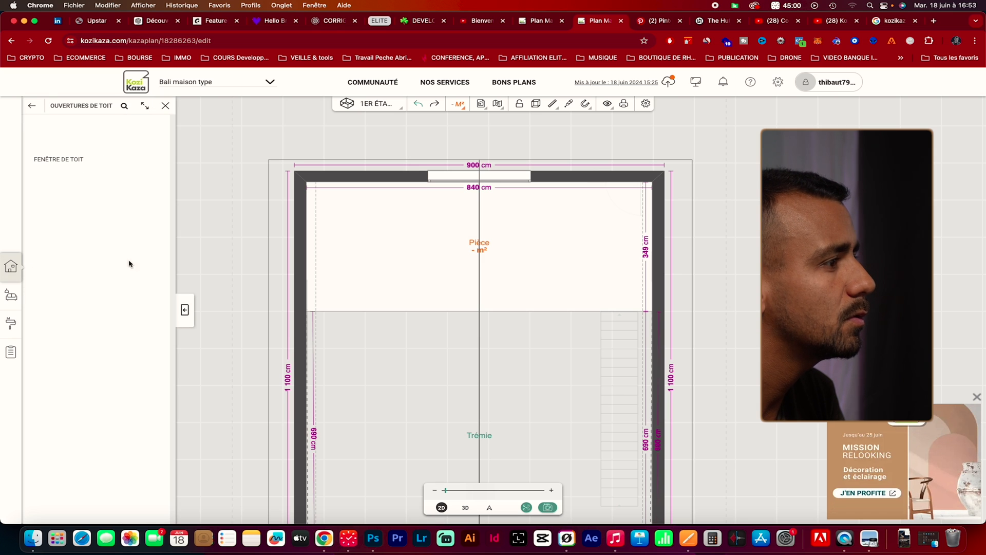
left_click_drag(75, 163, 297, 246)
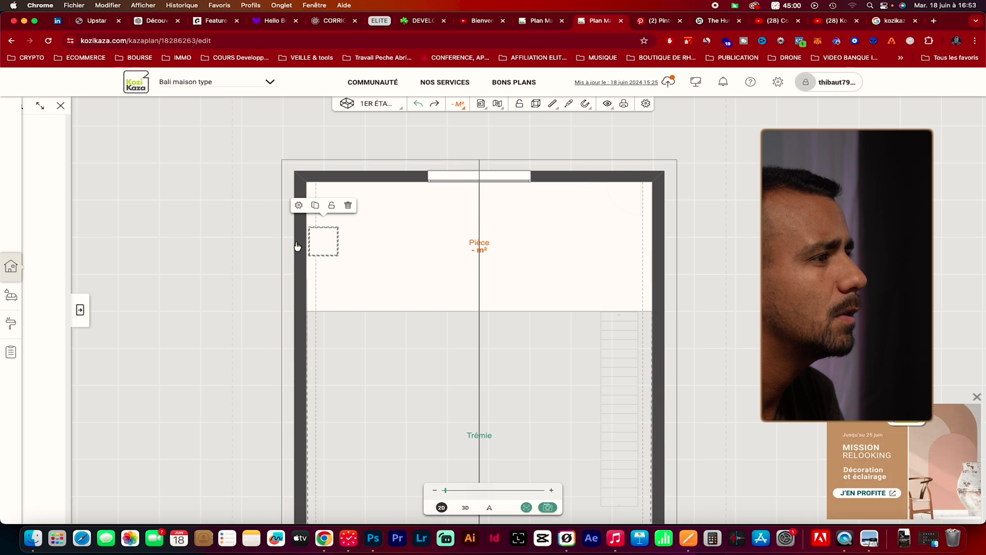
Set the roof window to 80 cm wide and 200 cm high, and check it on the roof in 3D
left_click(299, 206)
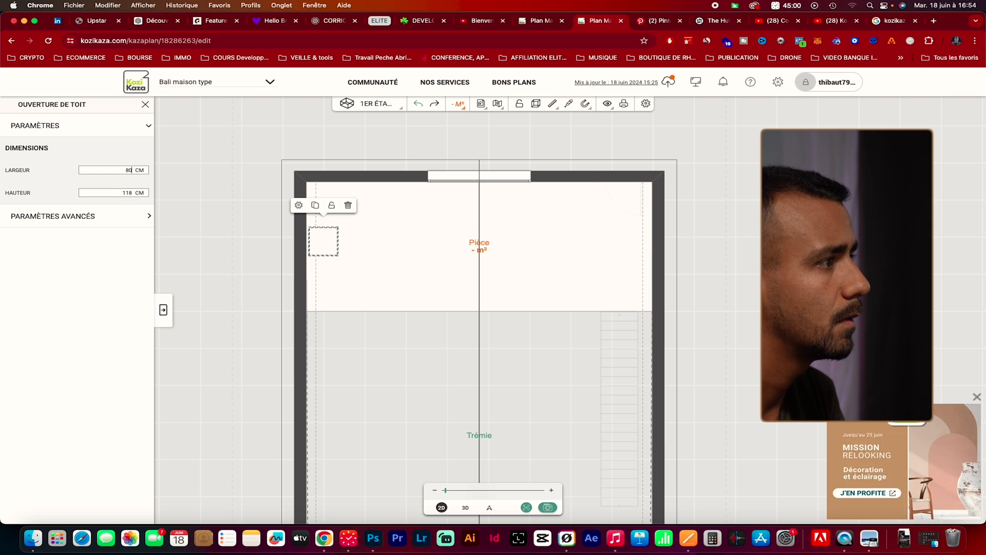
double_click(127, 192)
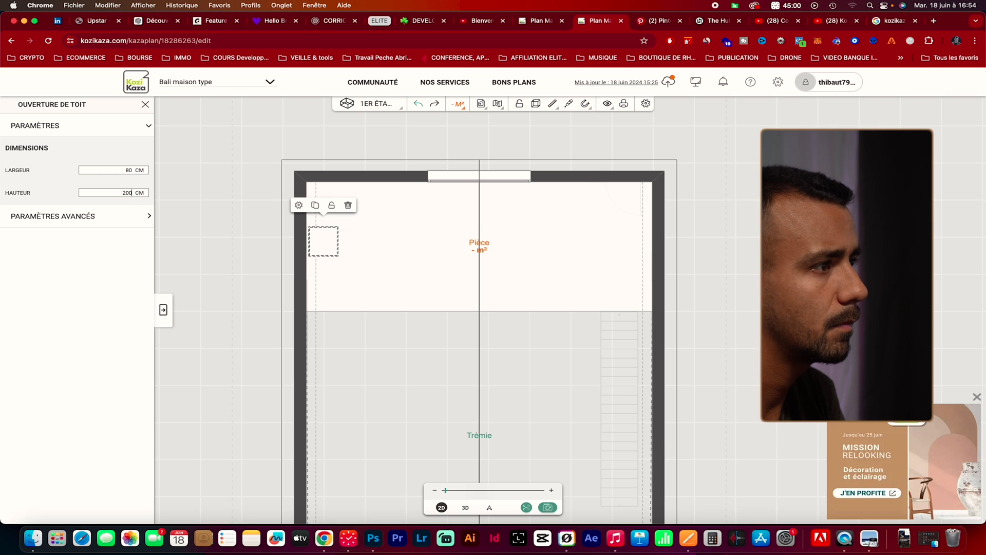
type("200")
key("Return")
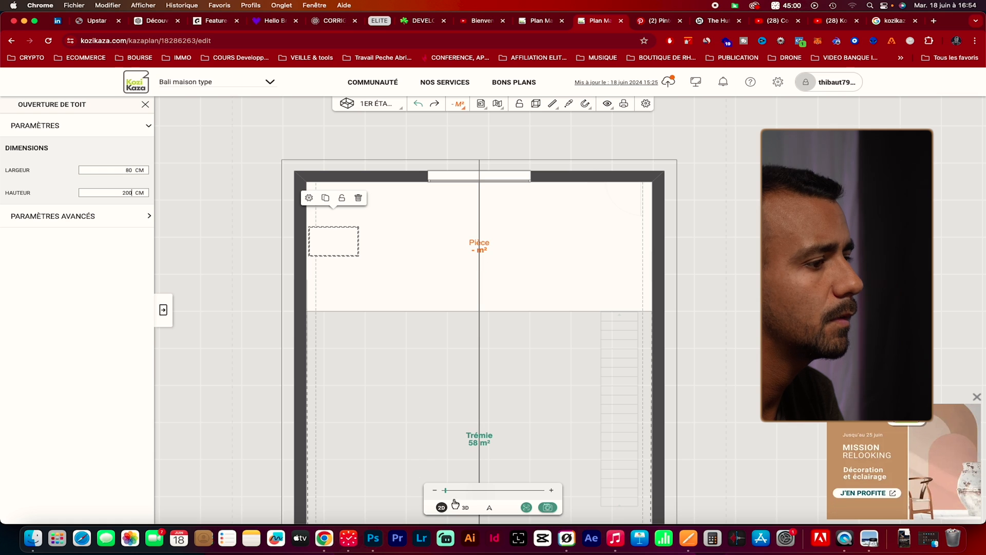
left_click(466, 508)
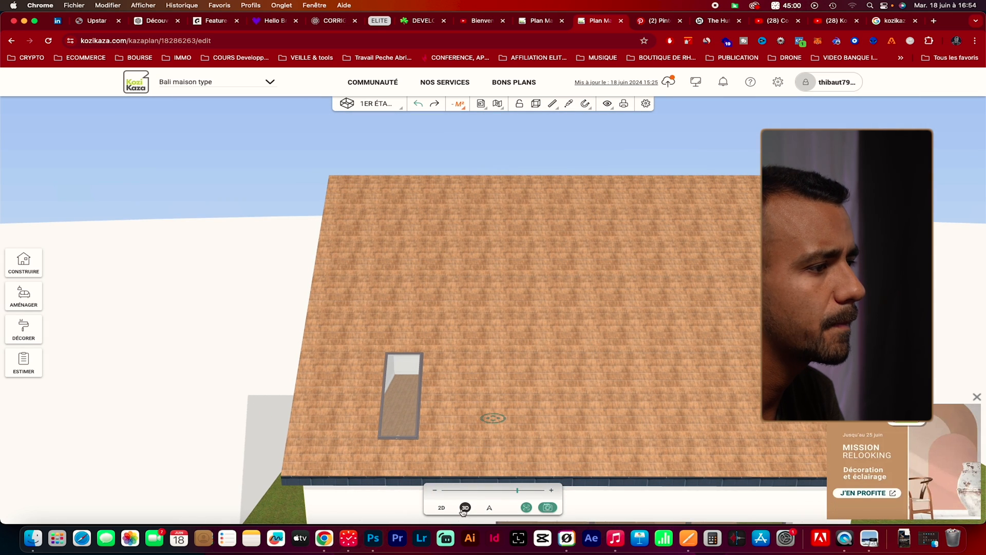
Set the roof window's height to 250 cm and check it in 3D through the glazed facade and from inside the mezzanine
left_click(440, 508)
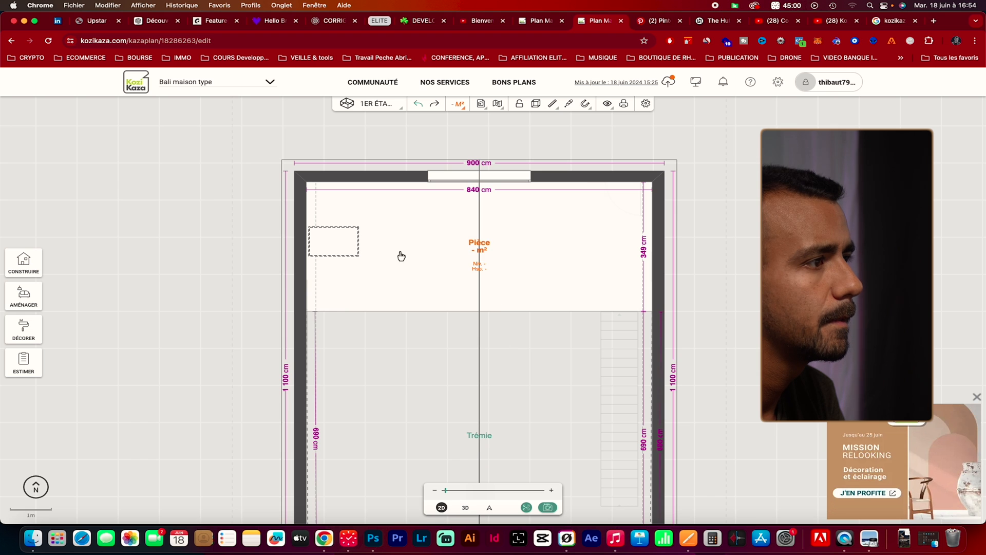
left_click(345, 247)
left_click(310, 199)
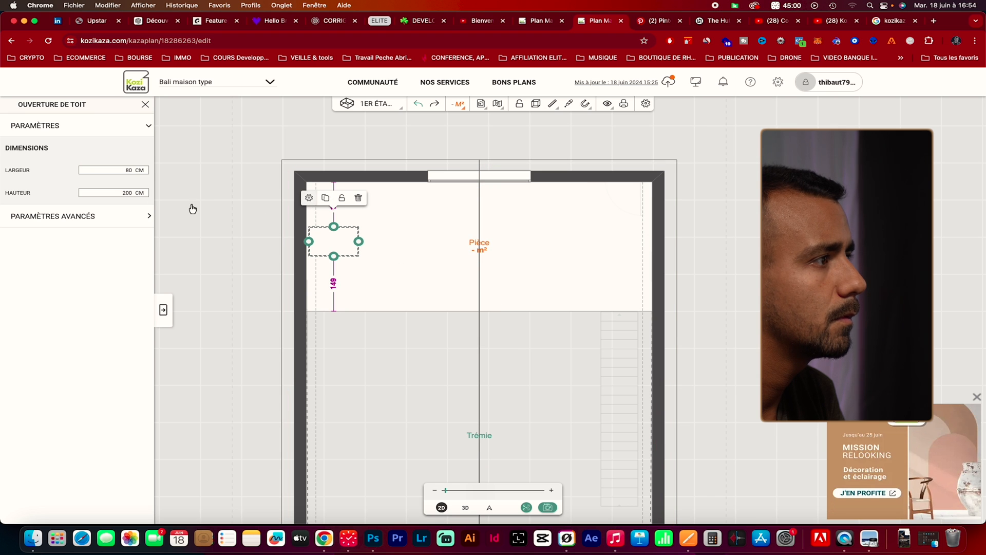
double_click(129, 193)
type("250")
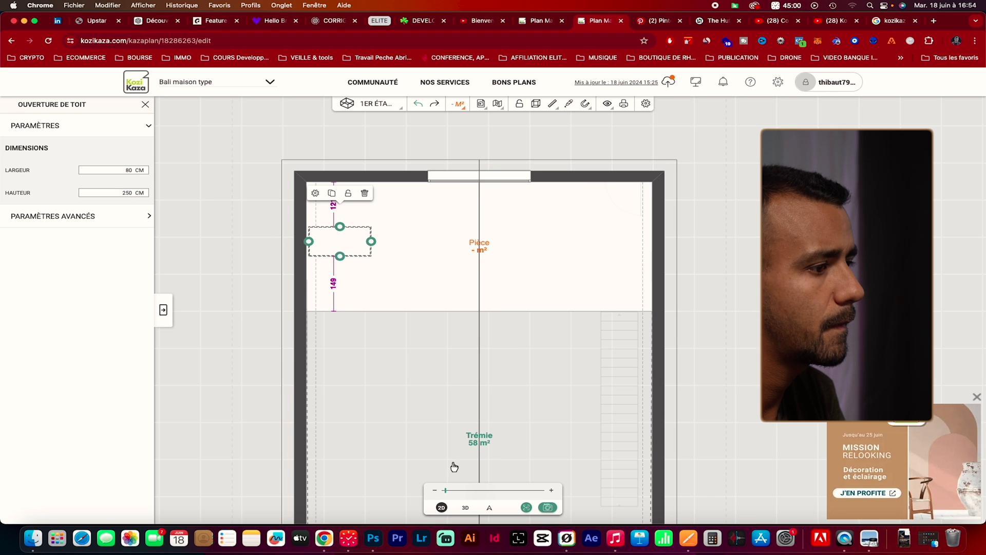
left_click(466, 507)
left_click_drag(465, 421, 441, 366)
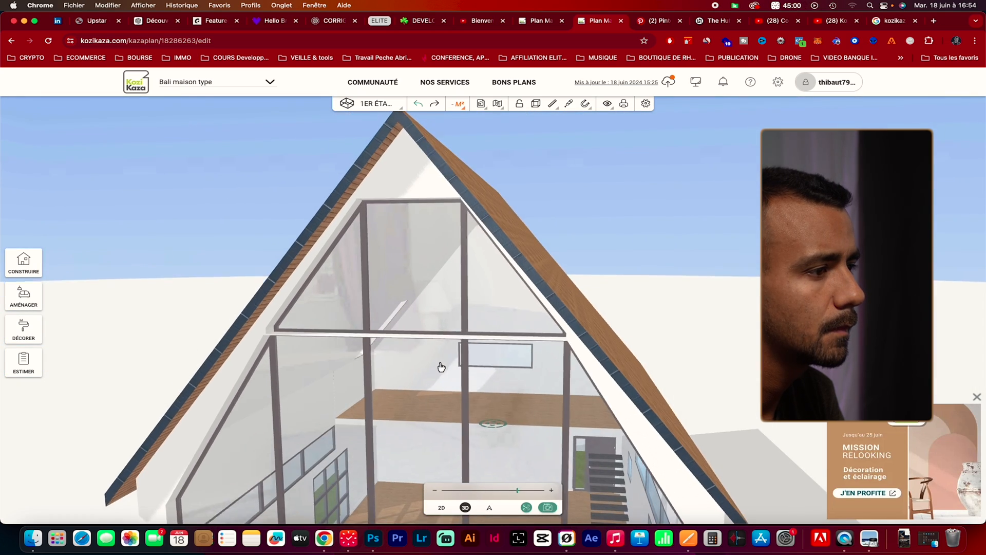
scroll(471, 433, "up", 3)
scroll(468, 455, "down", 5)
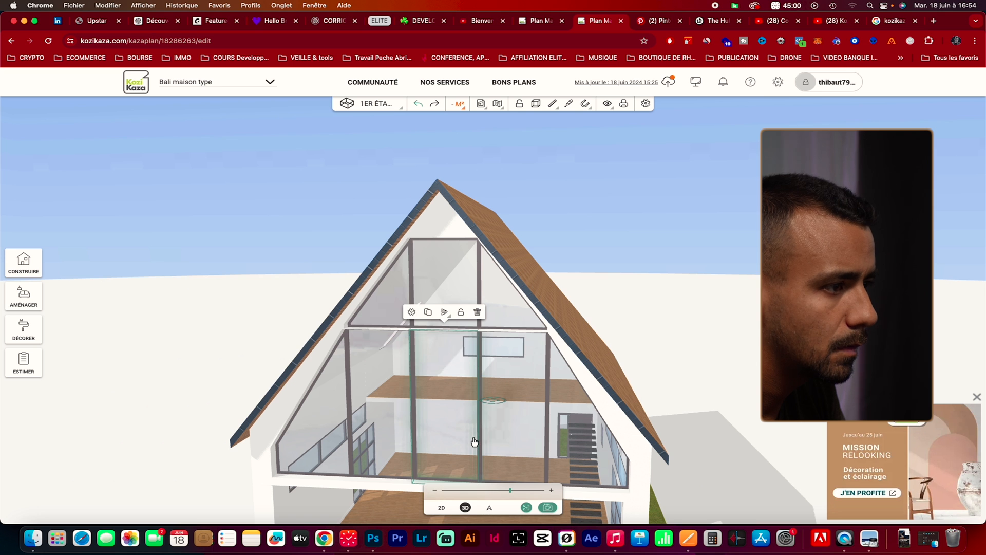
scroll(404, 504, "up", 8)
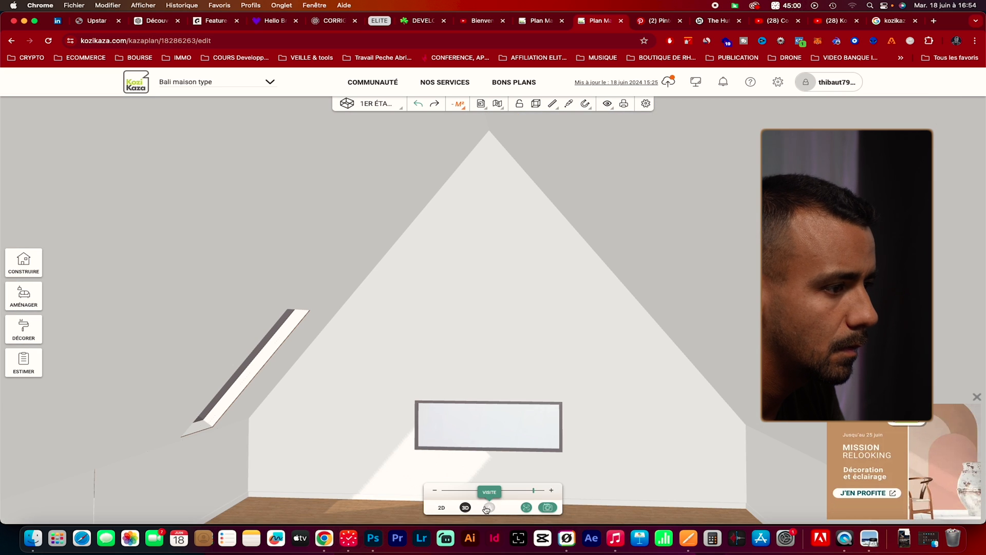
left_click(488, 508)
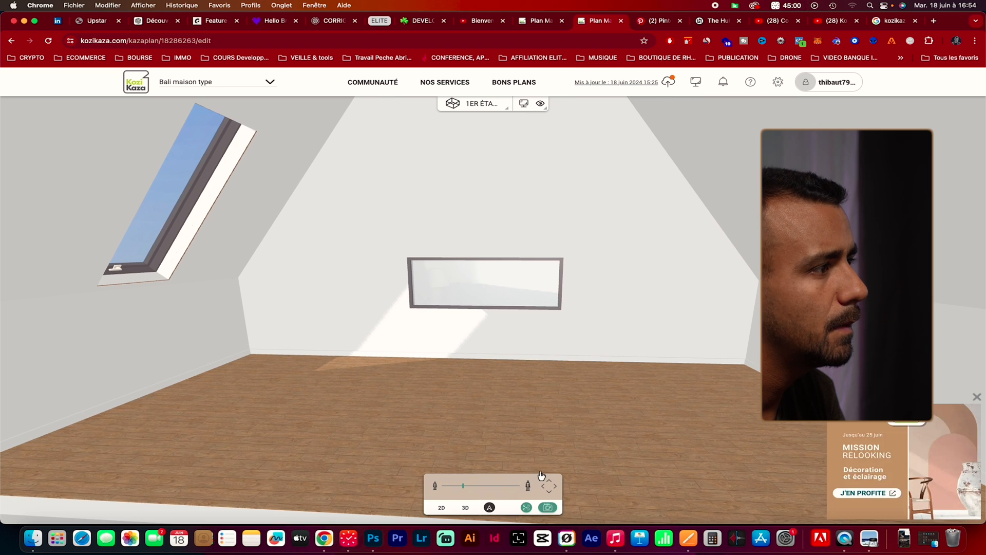
Duplicate the roof window and place the copy on the opposite slope, level with the first and about 120 cm from the back wall
left_click(449, 509)
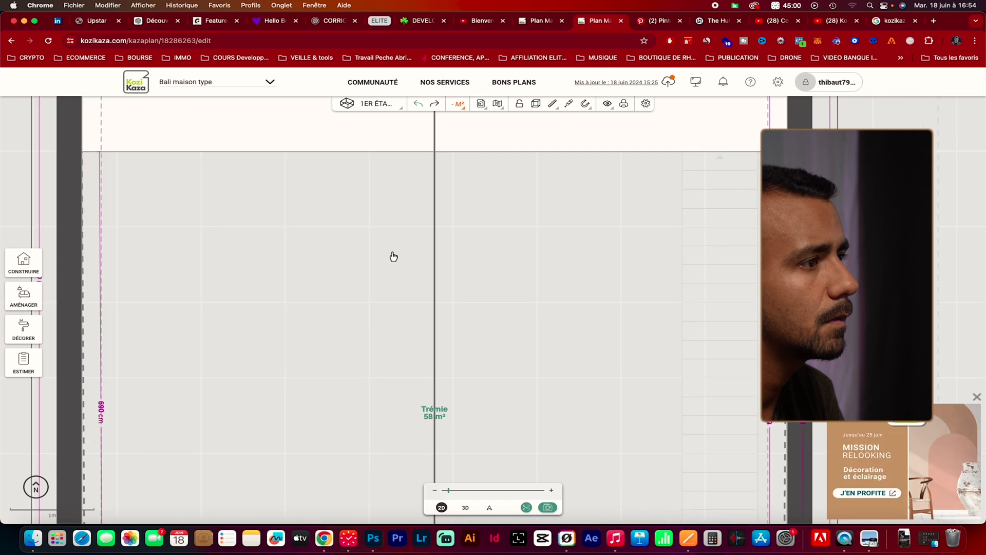
scroll(393, 256, "down", 1)
left_click(249, 124)
left_click_drag(403, 141, 404, 212)
left_click(248, 134)
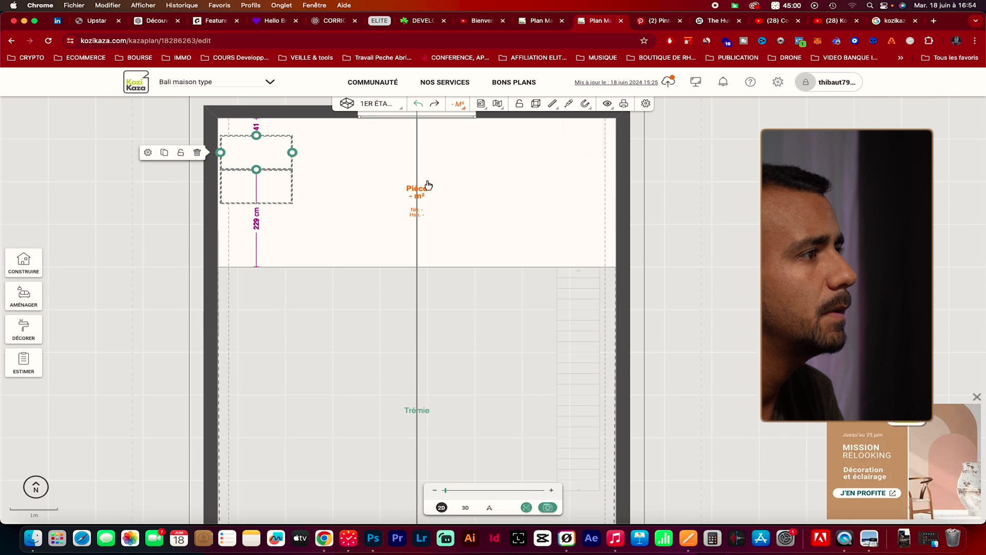
left_click_drag(262, 141, 622, 173)
left_click_drag(503, 188, 649, 191)
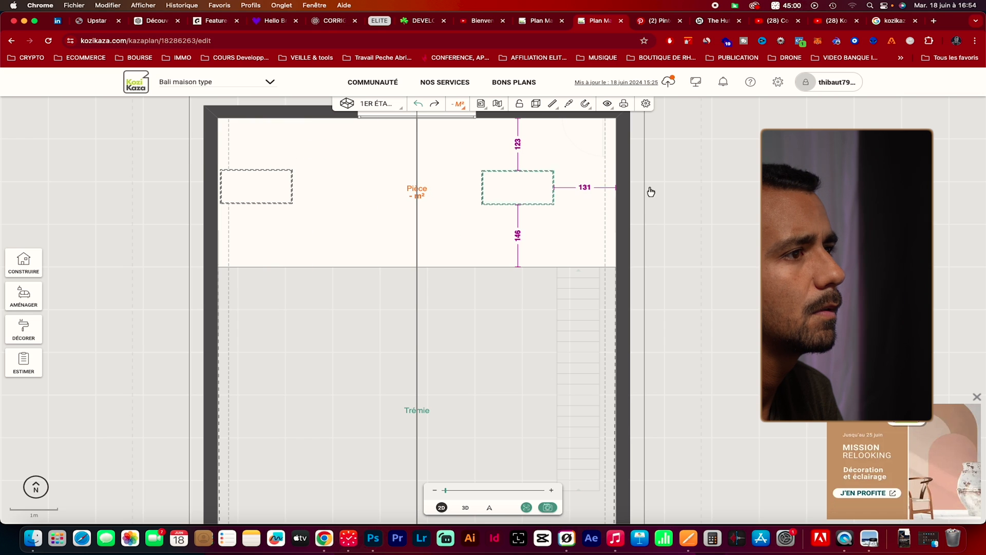
left_click_drag(522, 188, 588, 204)
left_click(293, 201)
left_click(617, 283)
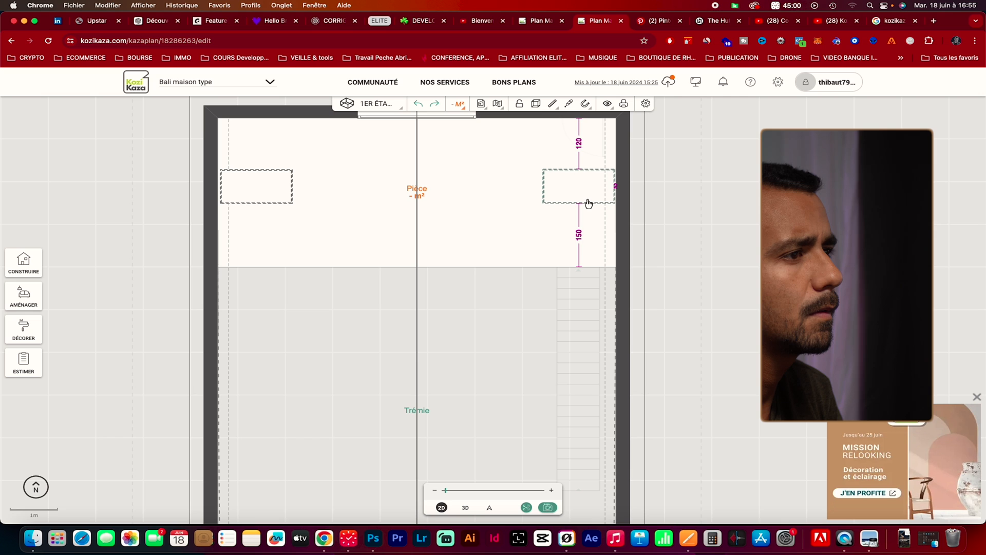
scroll(589, 203, "up", 3)
left_click_drag(589, 204, 591, 205)
Examine the front of the house in 3D, with the two roof windows facing each other behind the glazed facade
left_click(465, 508)
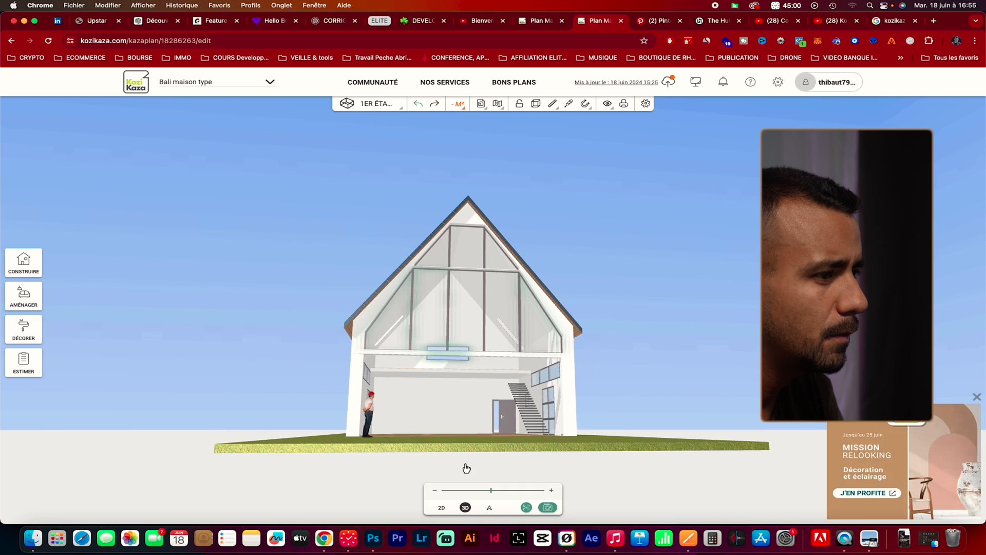
left_click_drag(450, 449, 452, 471)
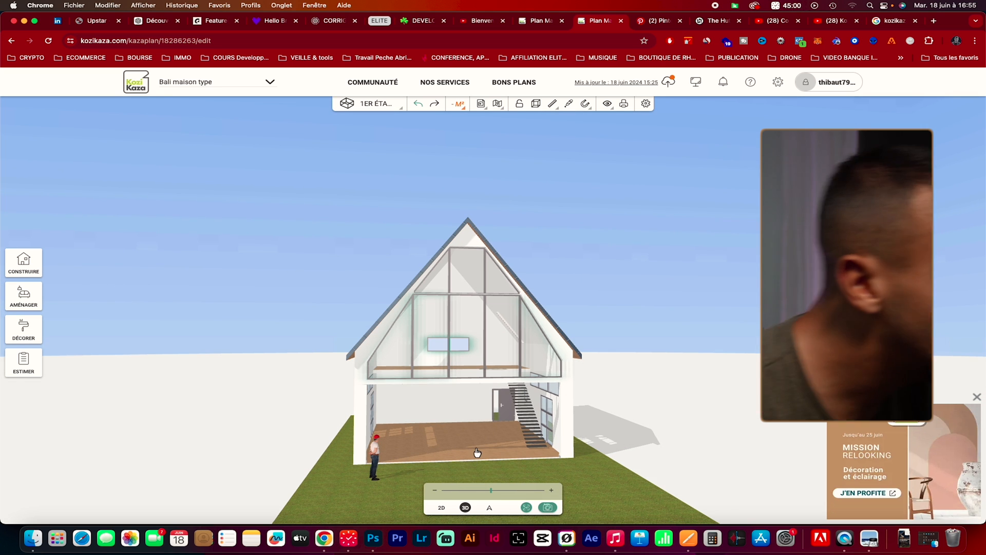
scroll(465, 459, "up", 5)
left_click_drag(516, 480, 494, 482)
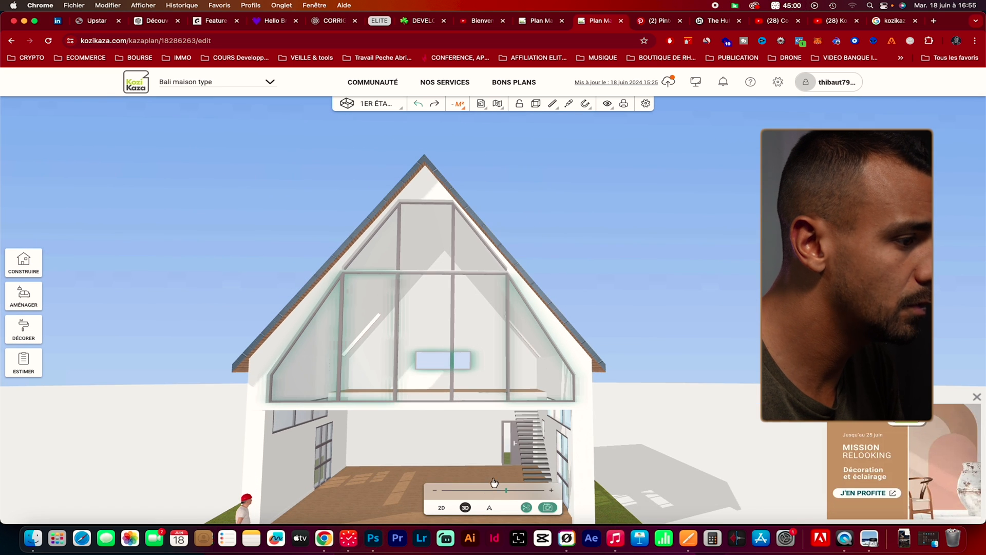
left_click(492, 491)
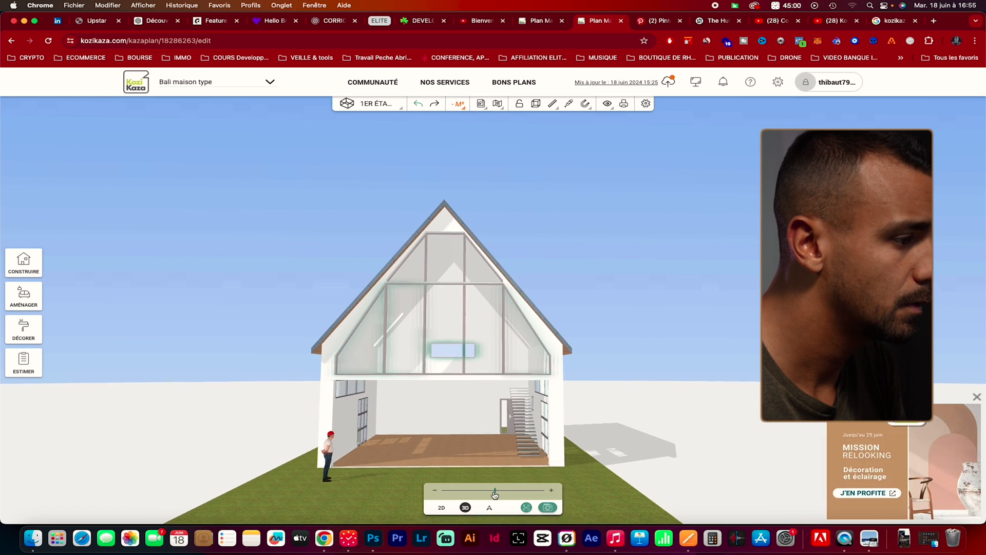
Switch the 3D view from the first floor to the ground floor, showing its open front facade
left_click(348, 101)
left_click(368, 176)
left_click_drag(411, 363, 421, 379)
scroll(420, 379, "down", 5)
scroll(421, 379, "up", 10)
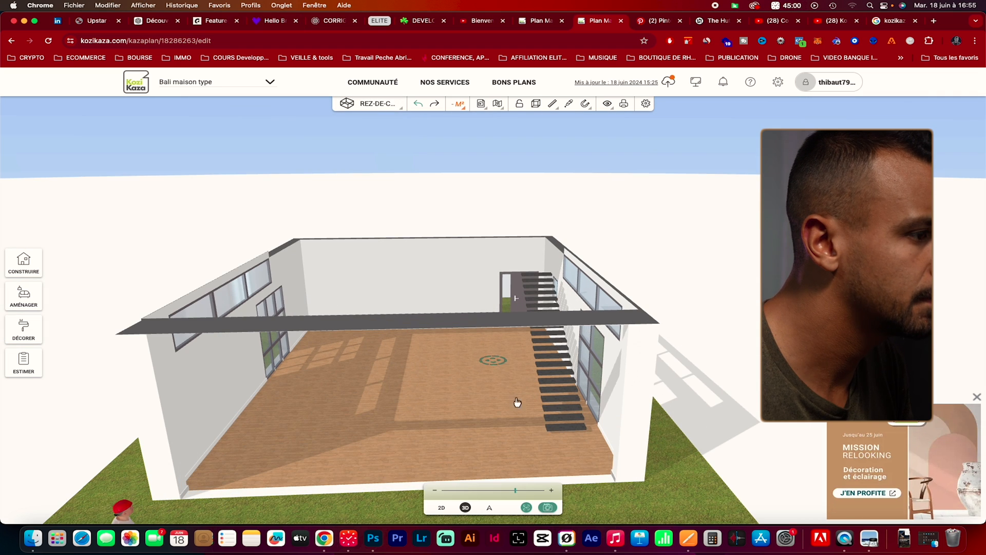
left_click_drag(502, 364, 363, 499)
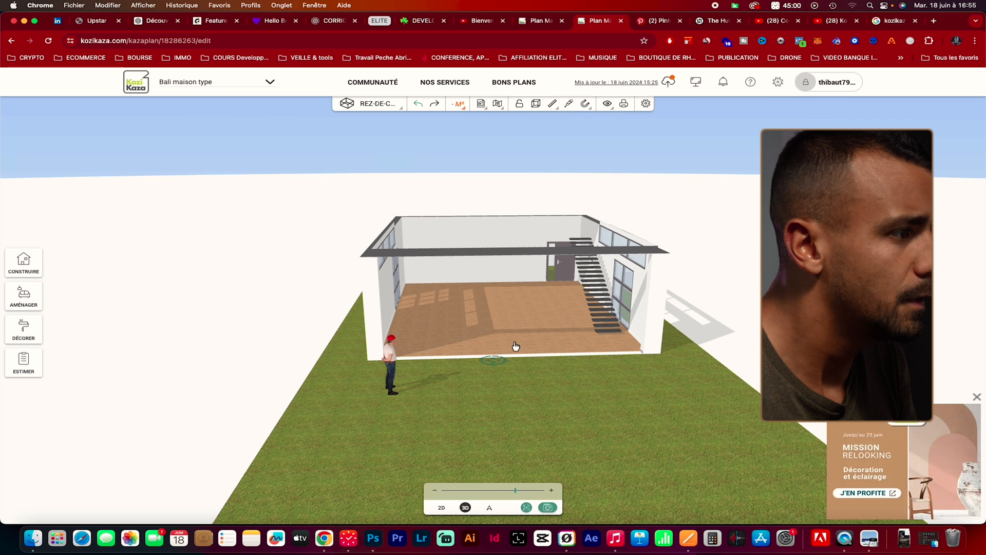
scroll(515, 345, "up", 2)
Place a fixed bay window in the ground floor's open front facade and check it in 3D
left_click(24, 262)
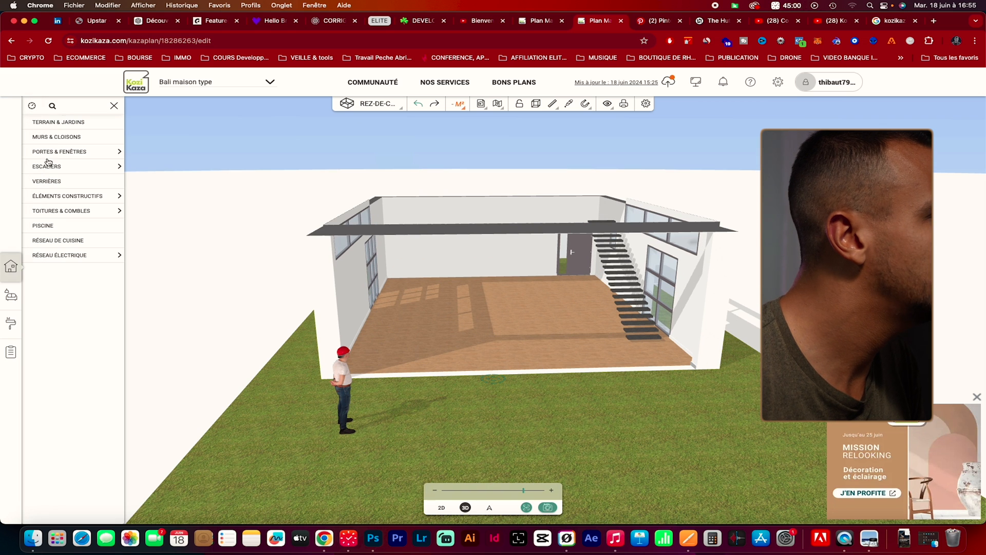
left_click(91, 181)
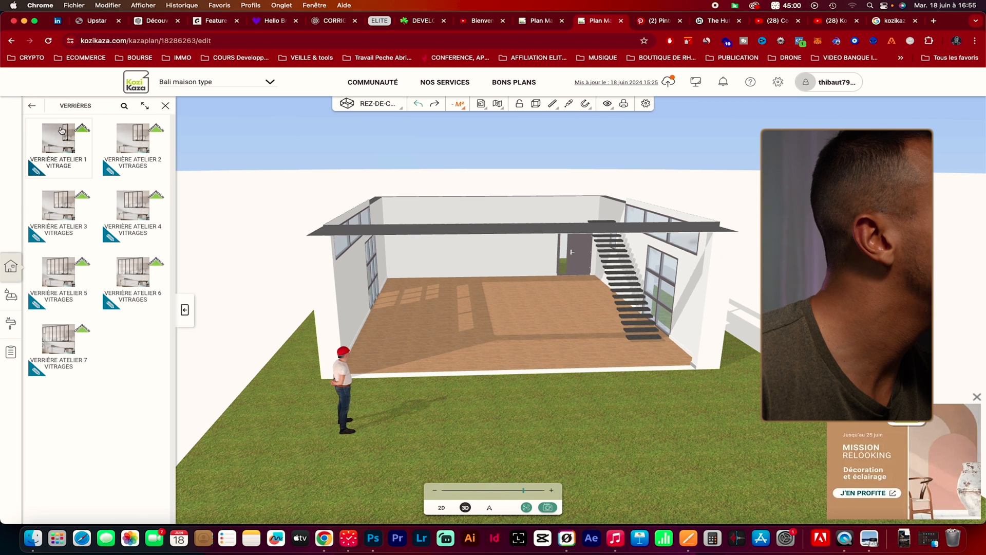
left_click(32, 106)
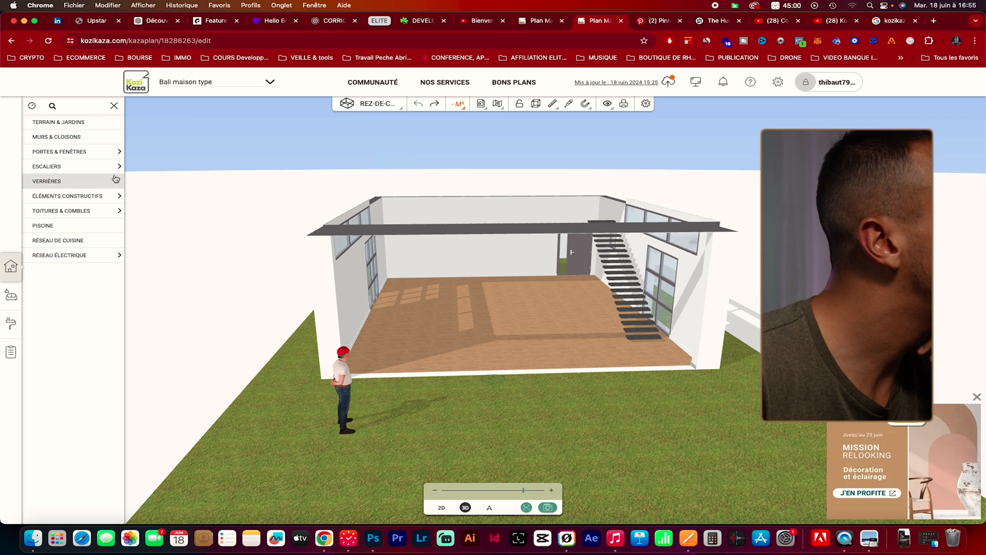
left_click(113, 151)
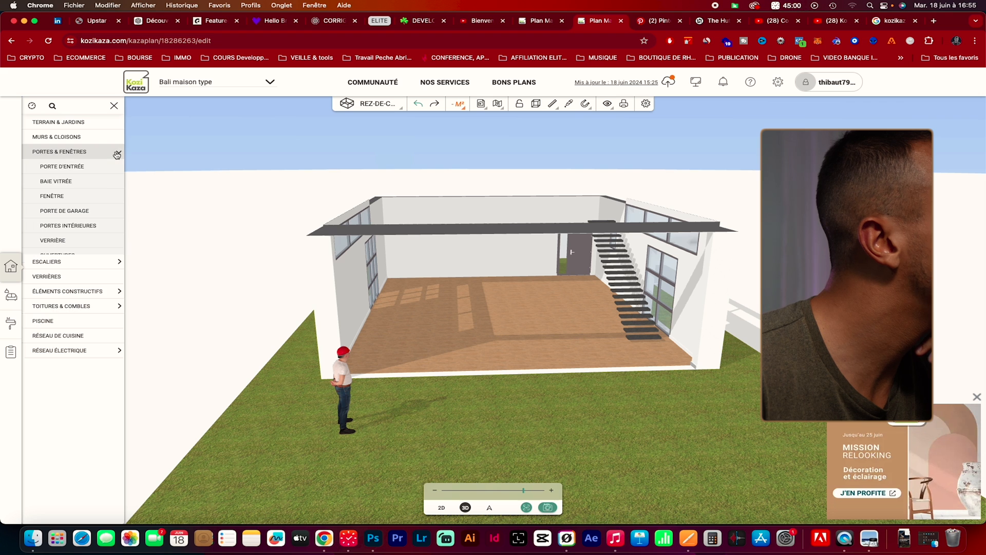
left_click(104, 190)
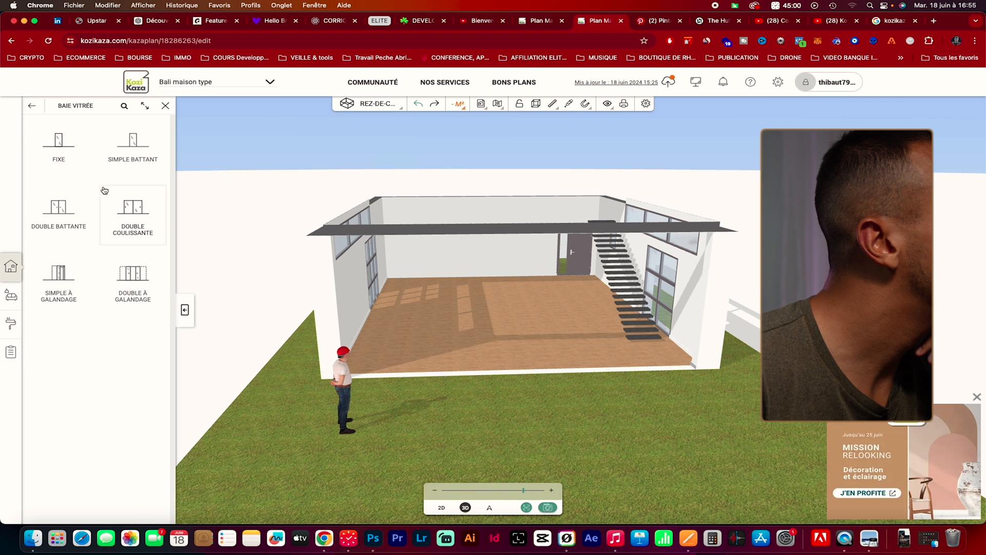
left_click(86, 154)
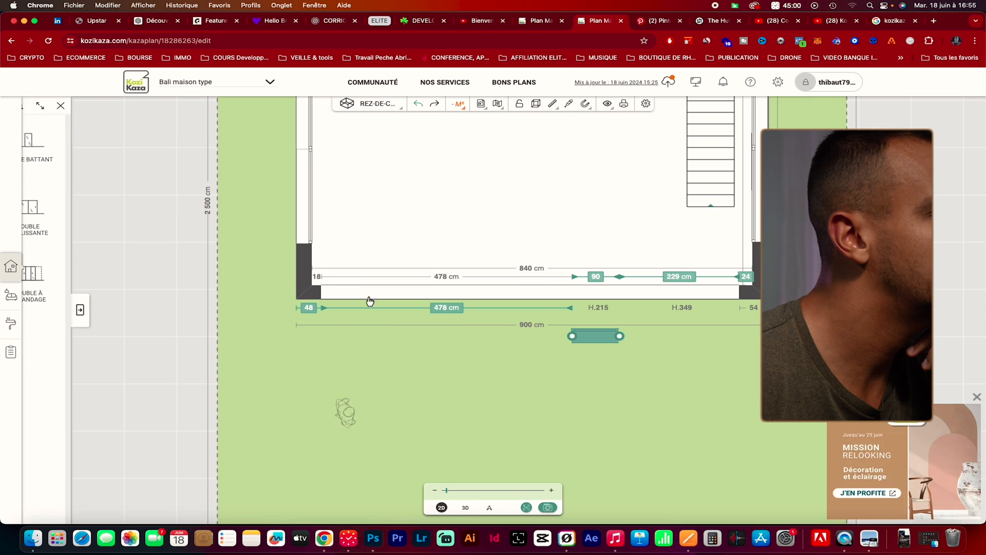
left_click(388, 291)
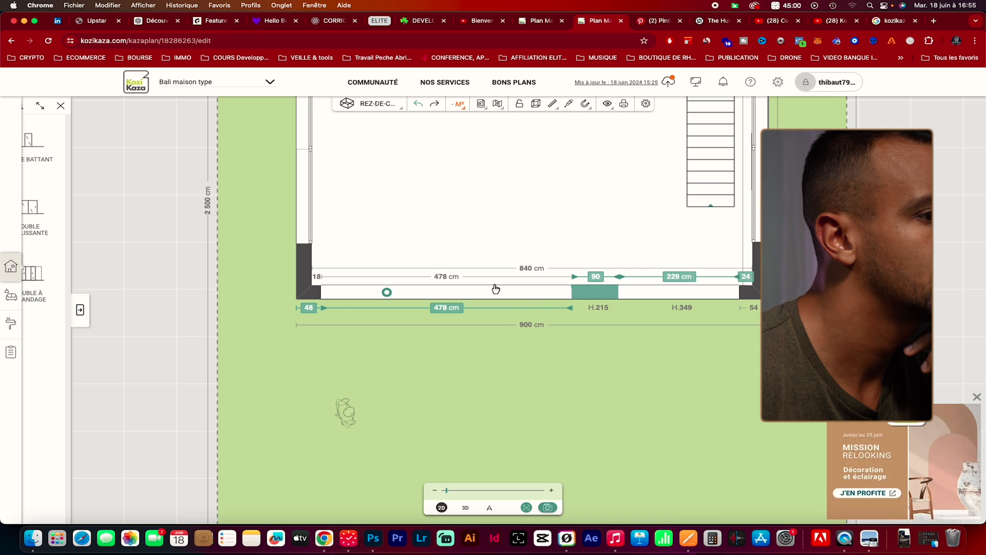
left_click(635, 358)
left_click(602, 303)
left_click(465, 507)
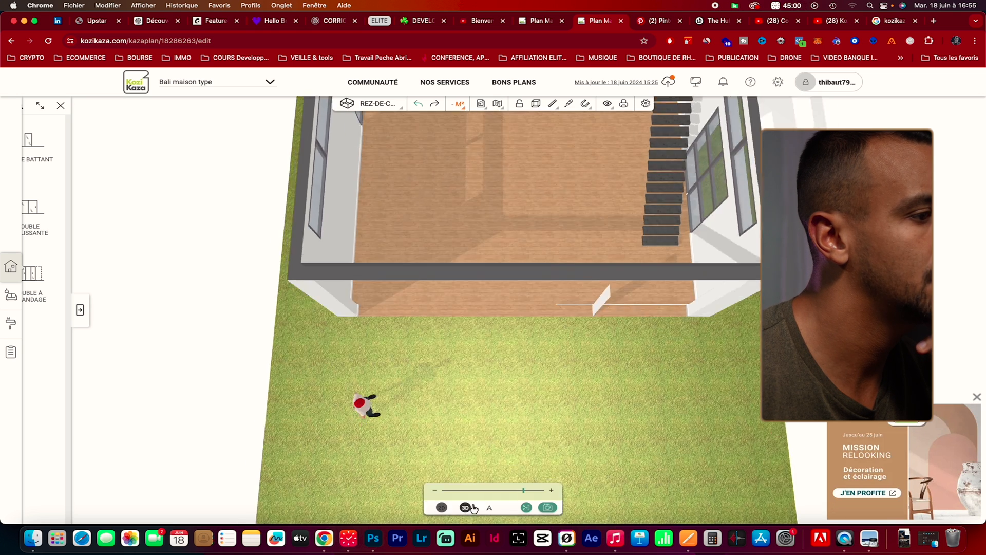
Move the fixed window against the front pillar on the staircase side and resize it to about 343 cm high and 59 cm wide
left_click(588, 325)
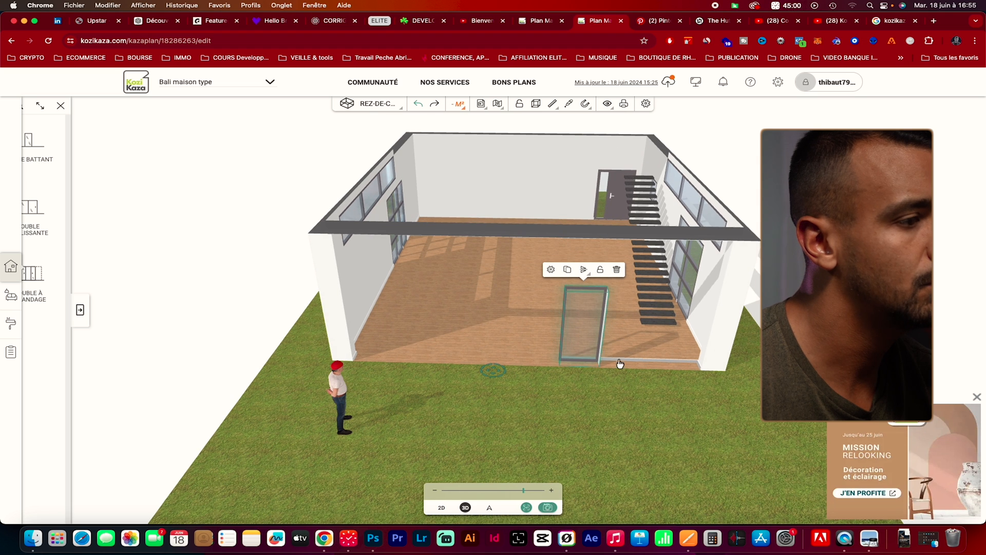
left_click(564, 273)
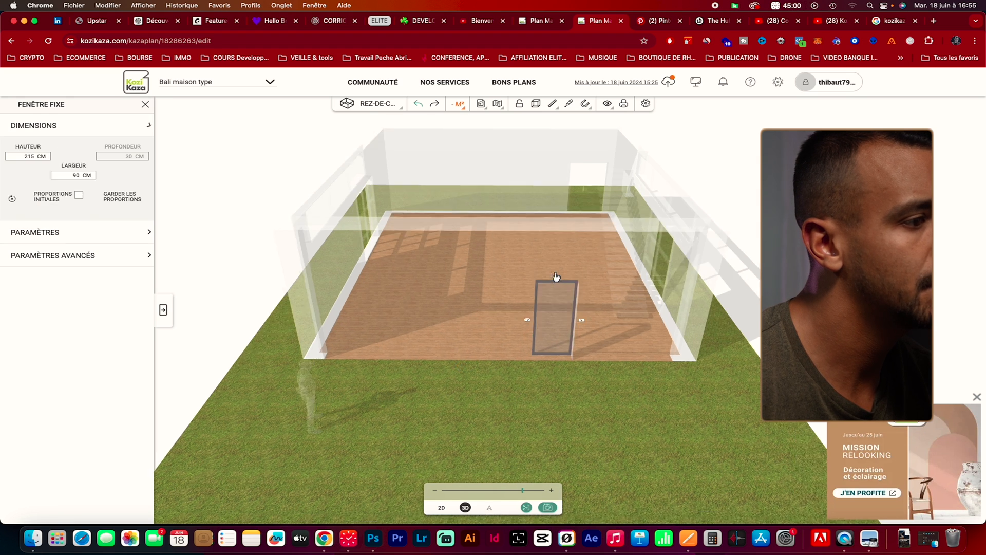
left_click_drag(620, 325, 629, 326)
left_click_drag(412, 313, 531, 324)
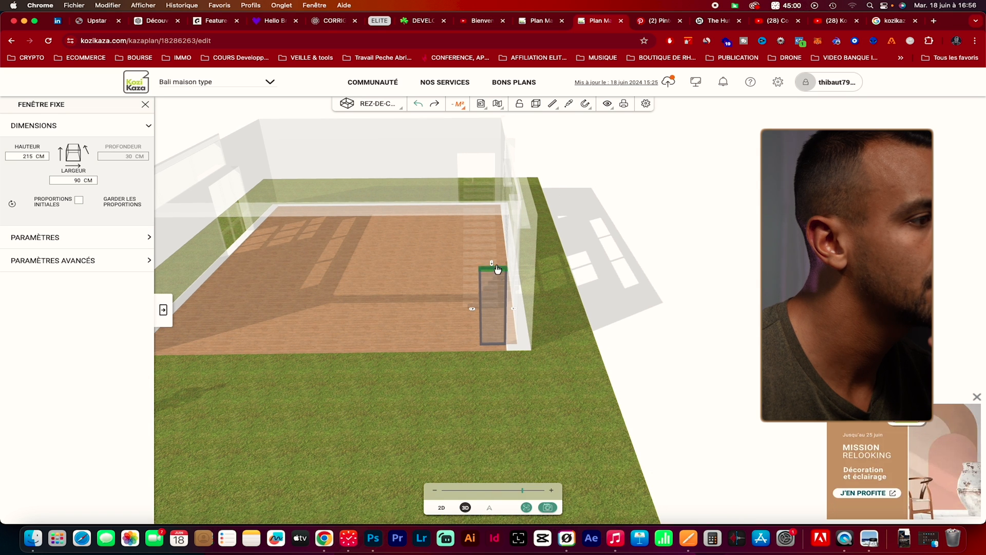
left_click_drag(497, 268, 497, 213)
left_click_drag(489, 403, 597, 405)
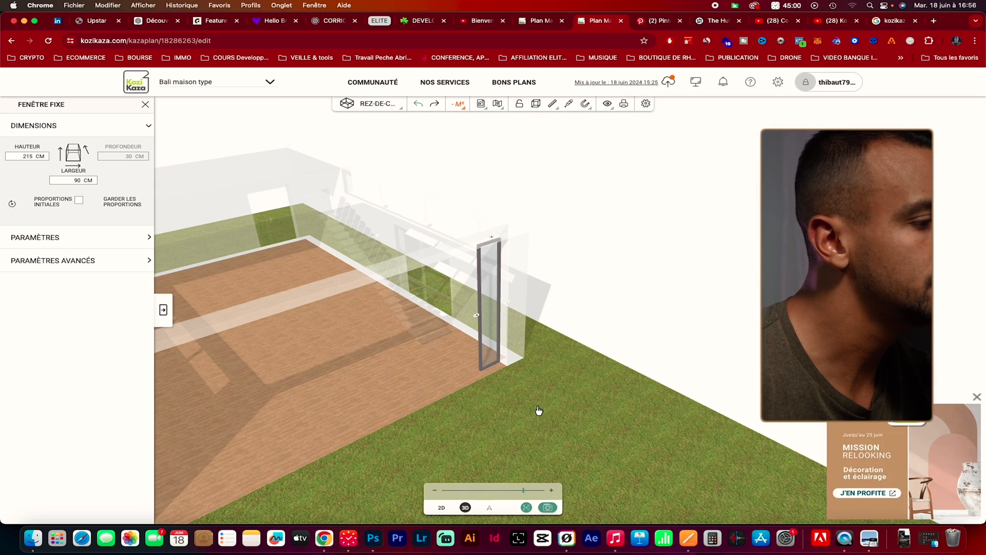
left_click_drag(554, 434, 697, 364)
left_click(700, 359)
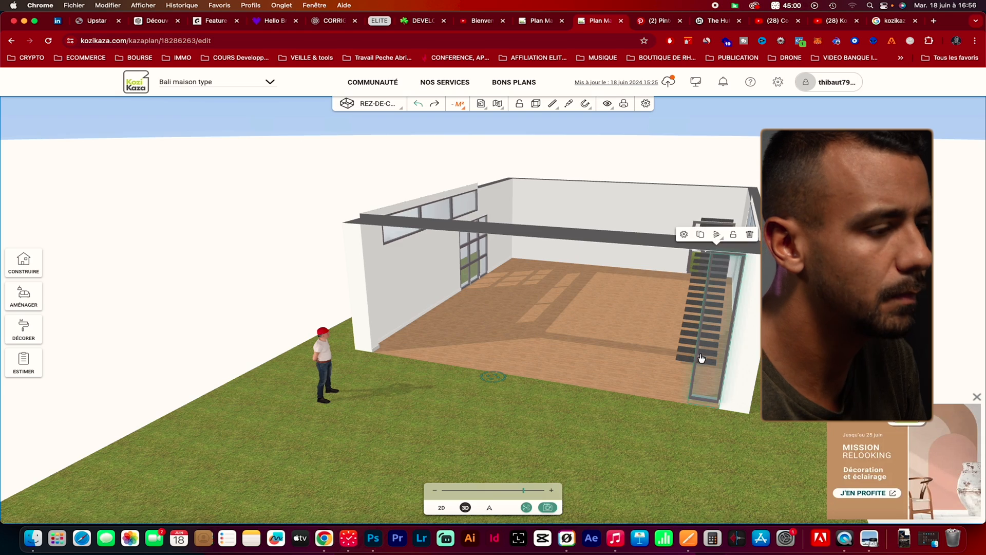
Raise the top of the fixed window to the underside of the front beam, about 351 cm high
left_click_drag(651, 424, 738, 430)
left_click(739, 430)
scroll(723, 393, "up", 5)
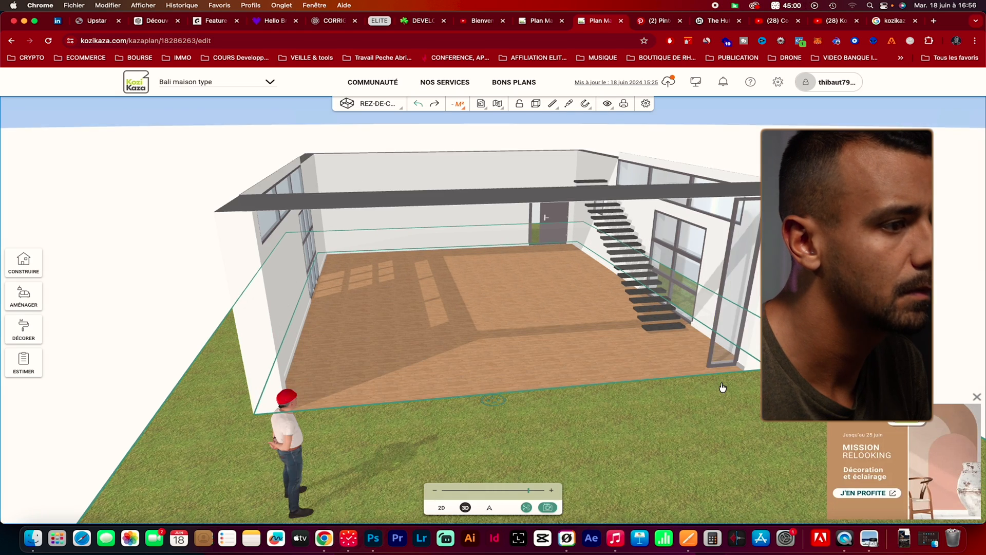
left_click_drag(781, 430, 748, 401)
double_click(812, 426)
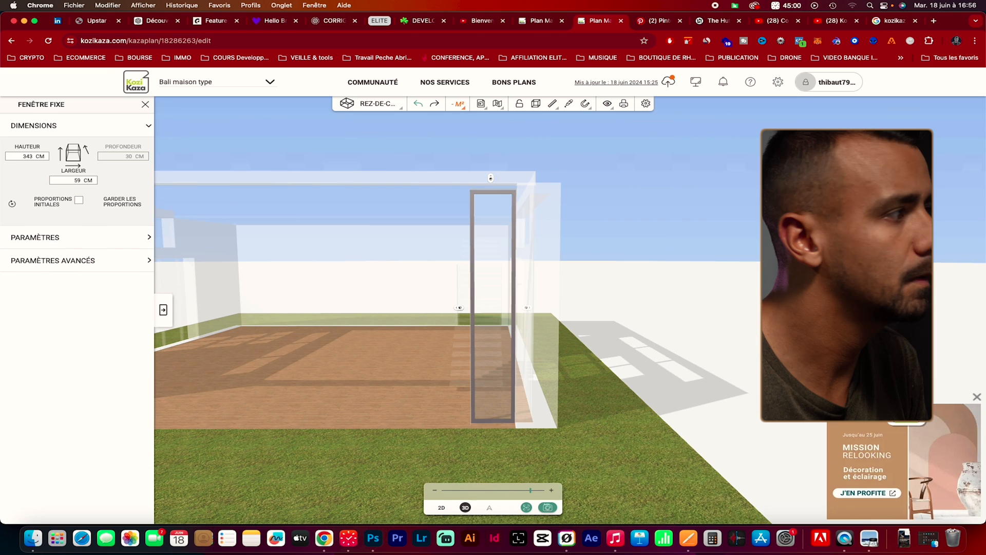
double_click(28, 155)
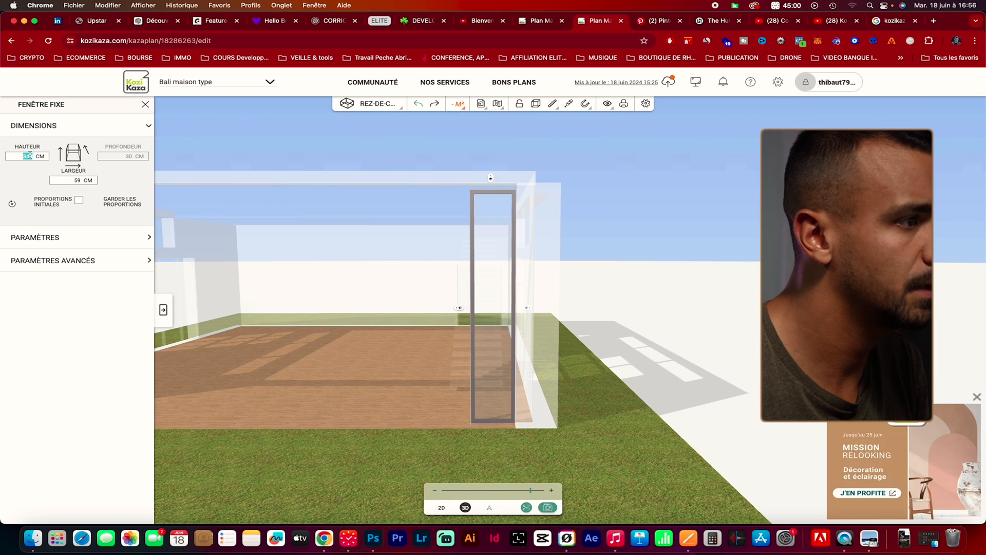
left_click(487, 179)
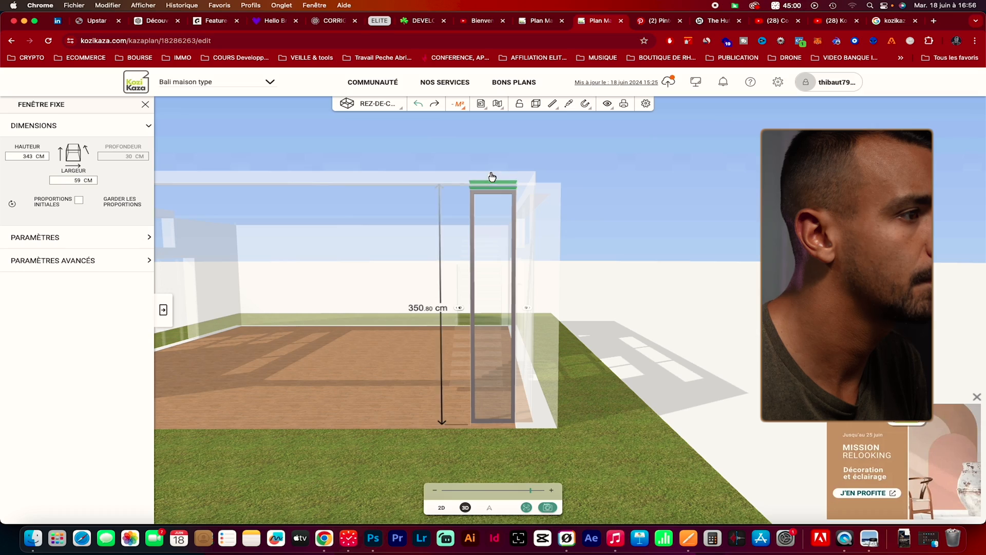
left_click_drag(591, 401, 616, 418)
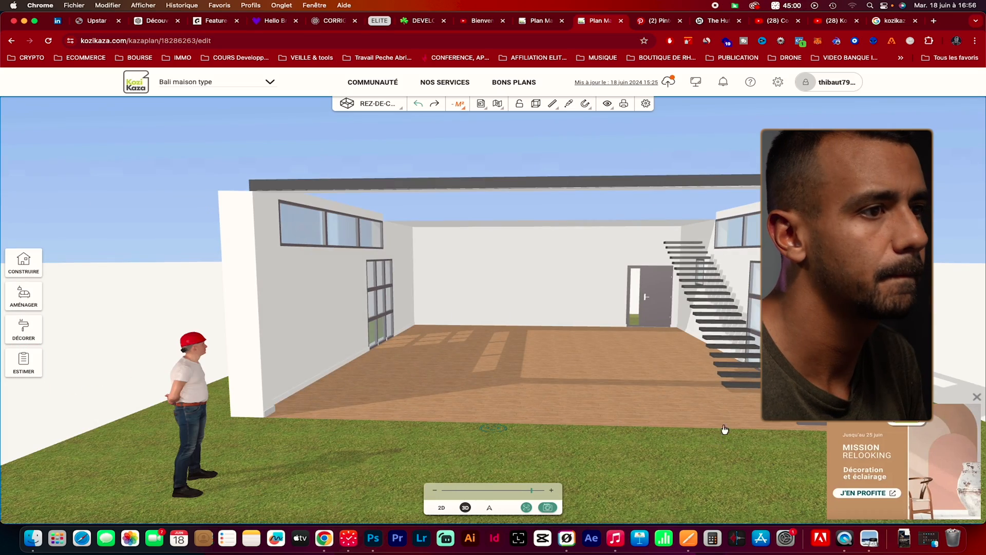
Duplicate the narrow fixed window and place the copy against the opposite pillar of the front opening
left_click_drag(698, 439, 738, 455)
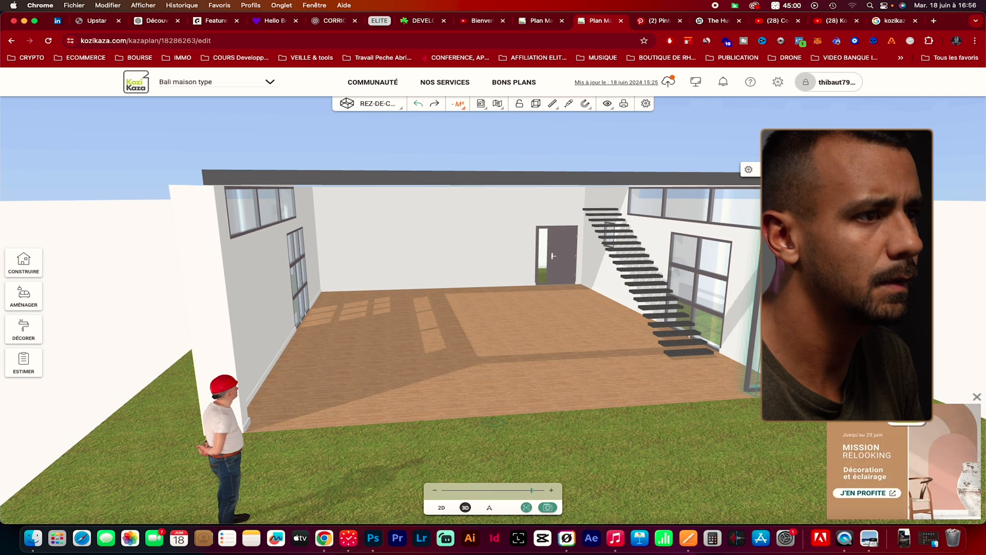
left_click_drag(739, 454, 493, 425)
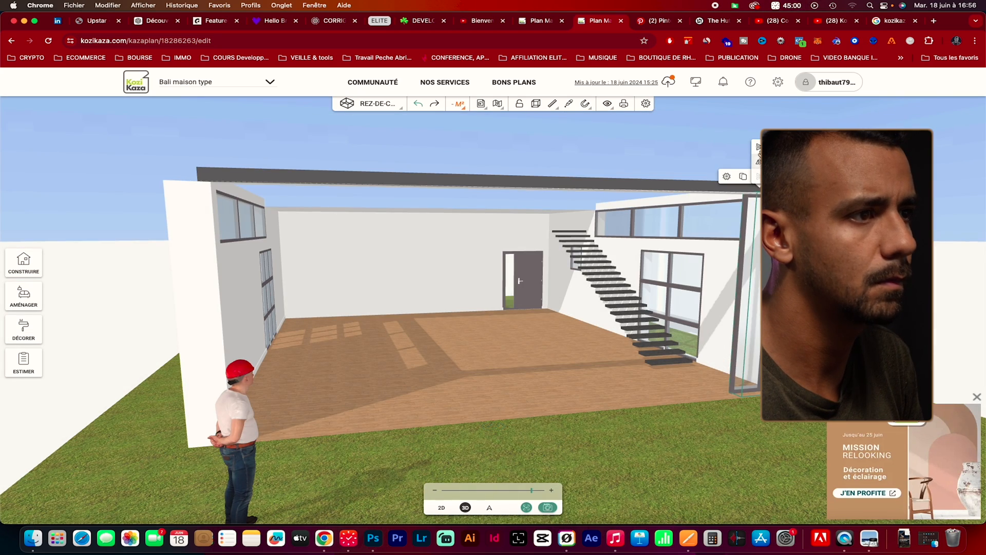
left_click_drag(726, 446, 465, 477)
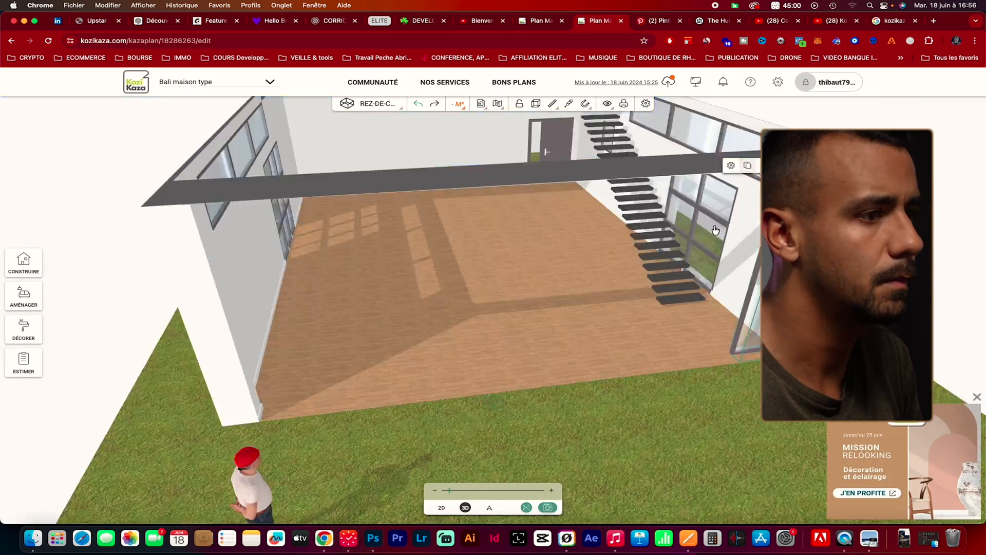
left_click(591, 300)
left_click_drag(381, 309, 230, 325)
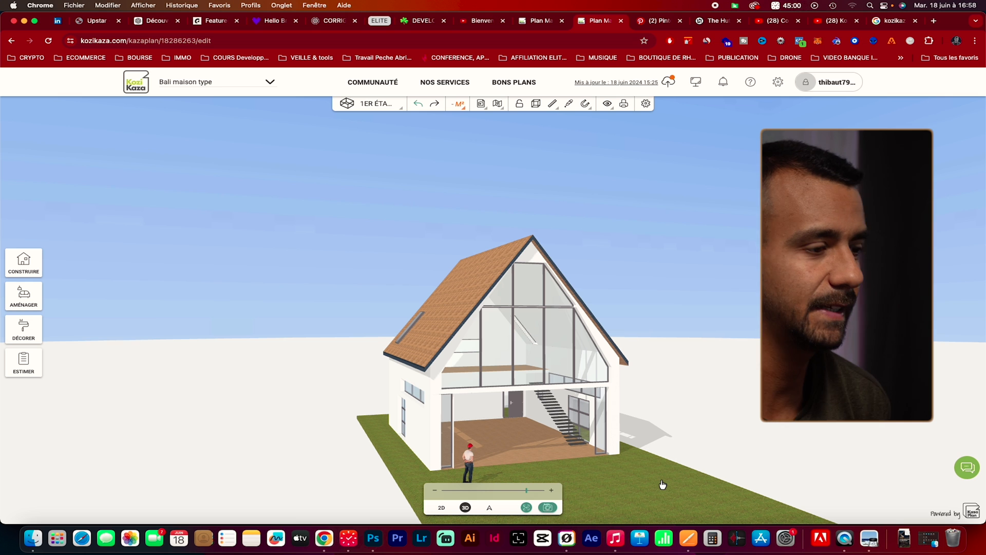
Examine the complete house in 3D from the front corner, with the glazed gable and the two narrow ground-floor windows
mouse_move(729, 464)
left_mouse_down()
mouse_move(704, 469)
mouse_move(729, 476)
left_mouse_up()
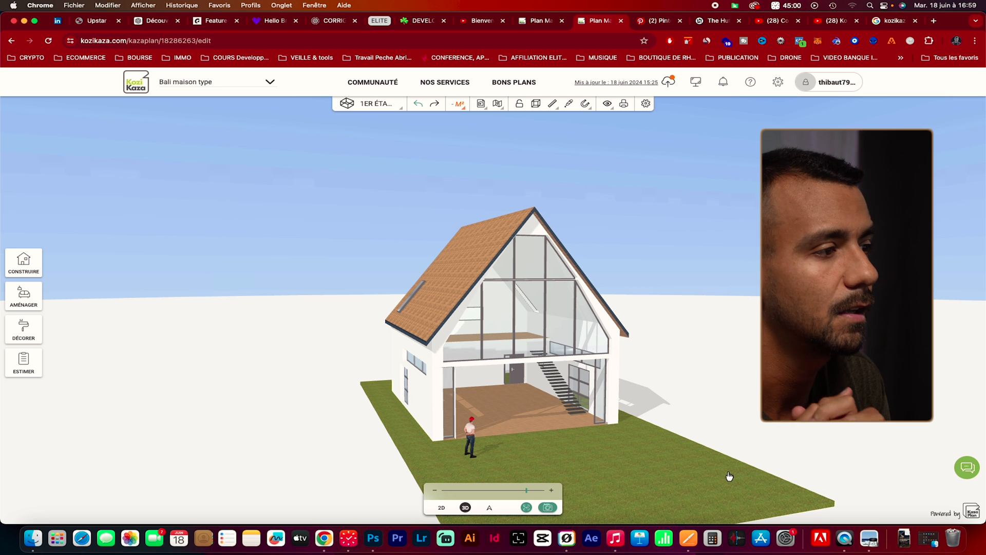
scroll(613, 451, "up", 3)
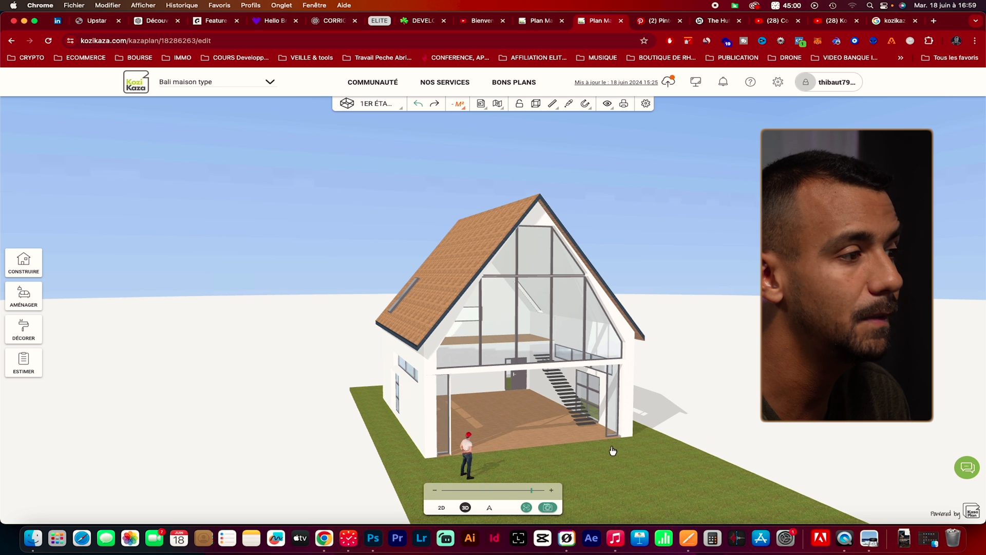
mouse_move(677, 493)
left_mouse_down()
mouse_move(616, 478)
mouse_move(680, 507)
left_mouse_up()
scroll(588, 424, "down", 2)
scroll(588, 423, "up", 2)
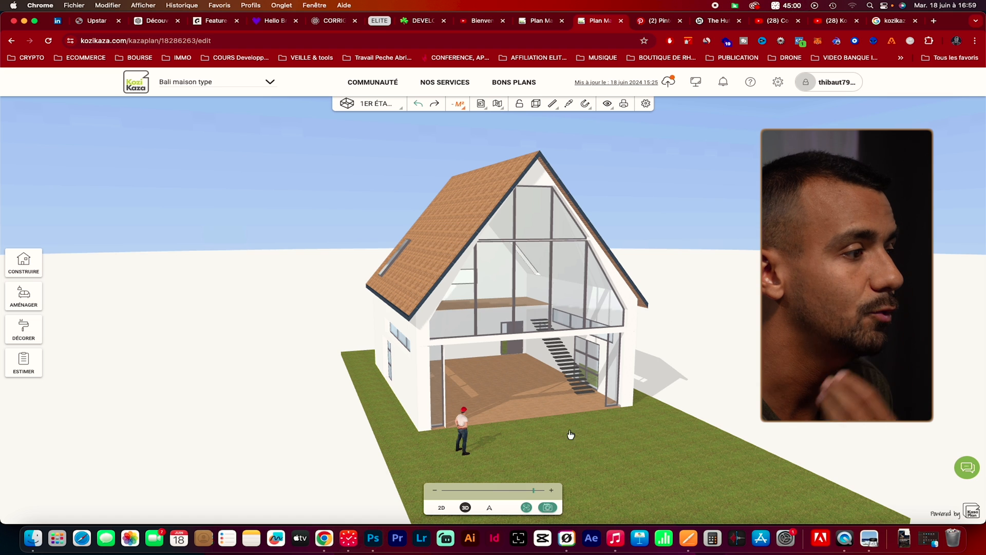
scroll(554, 434, "up", 2)
left_click_drag(554, 441, 551, 434)
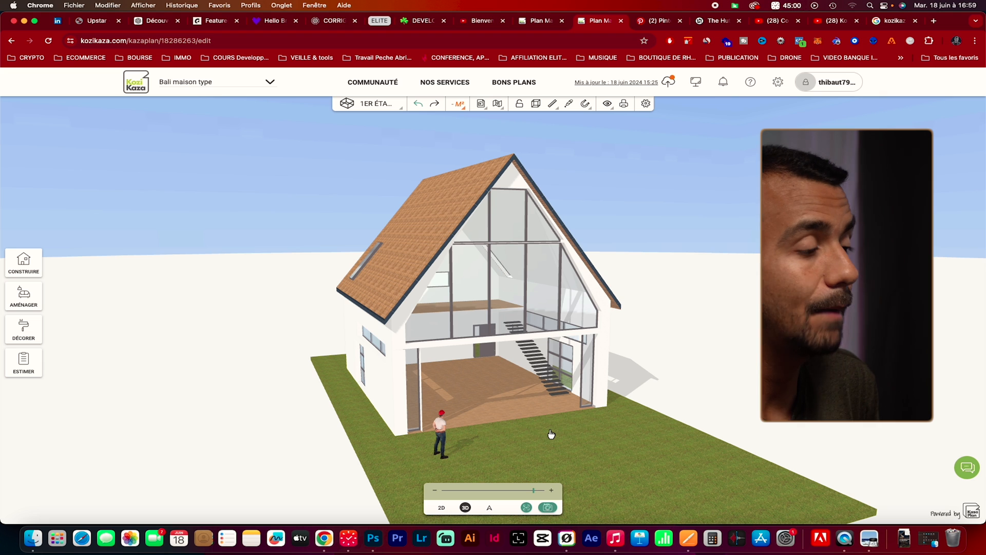
Save the Bali house plan
left_click(667, 82)
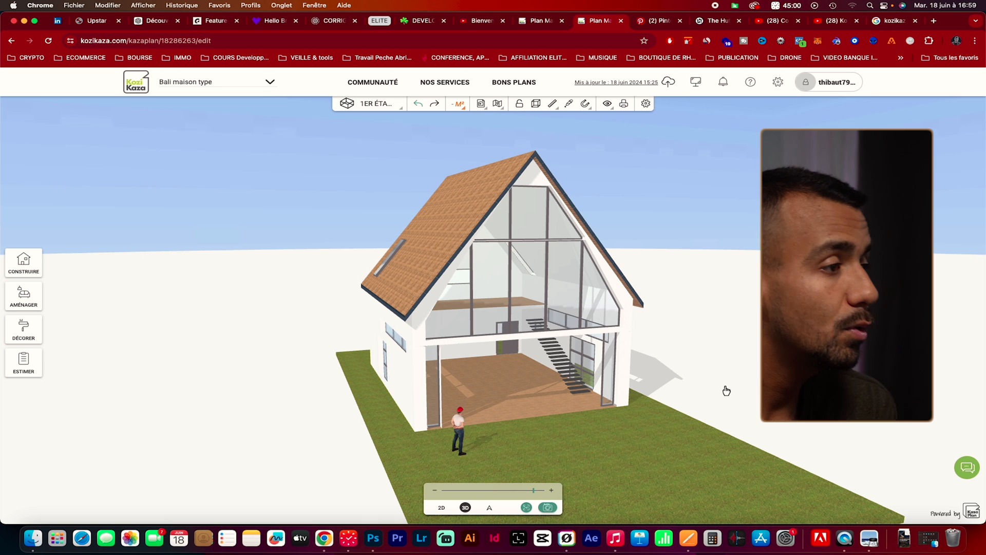
mouse_move(811, 308)
left_mouse_down()
mouse_move(868, 272)
mouse_move(824, 303)
left_mouse_up()
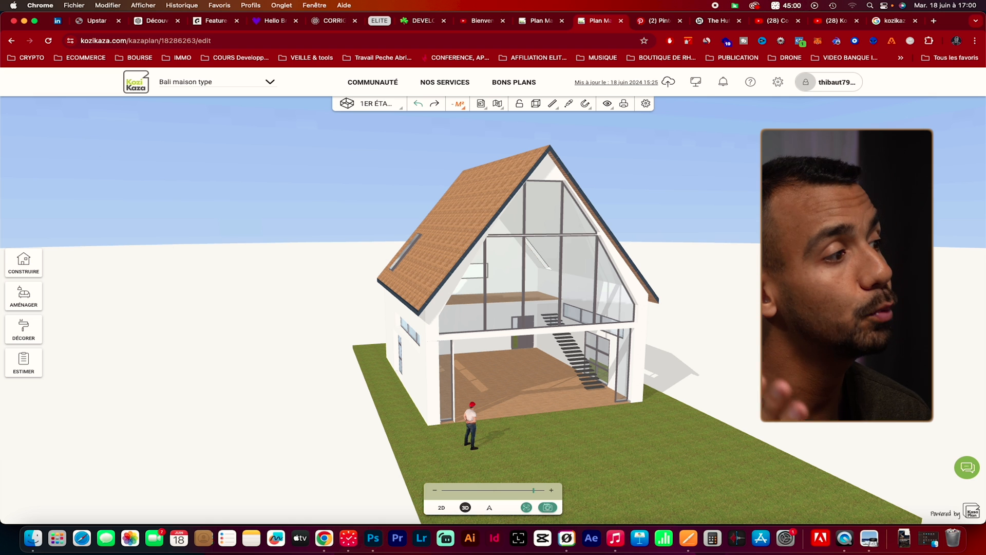